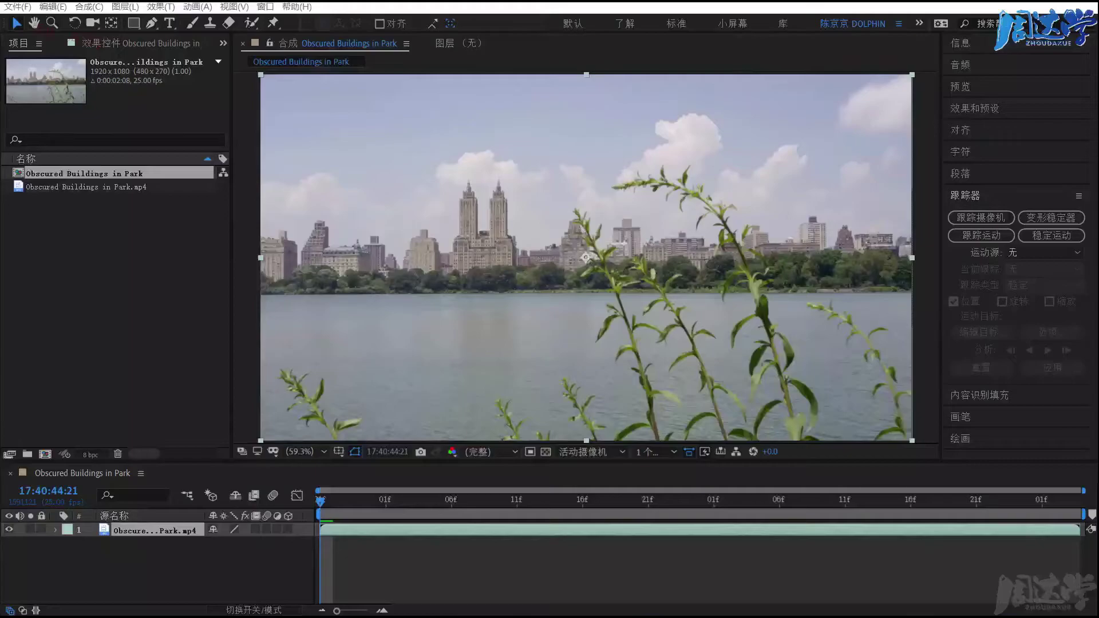
# Find the Obscured Buildings in Park clip and run Animation > Track in Boris FX Mocha on it
pyautogui.click(172, 566)
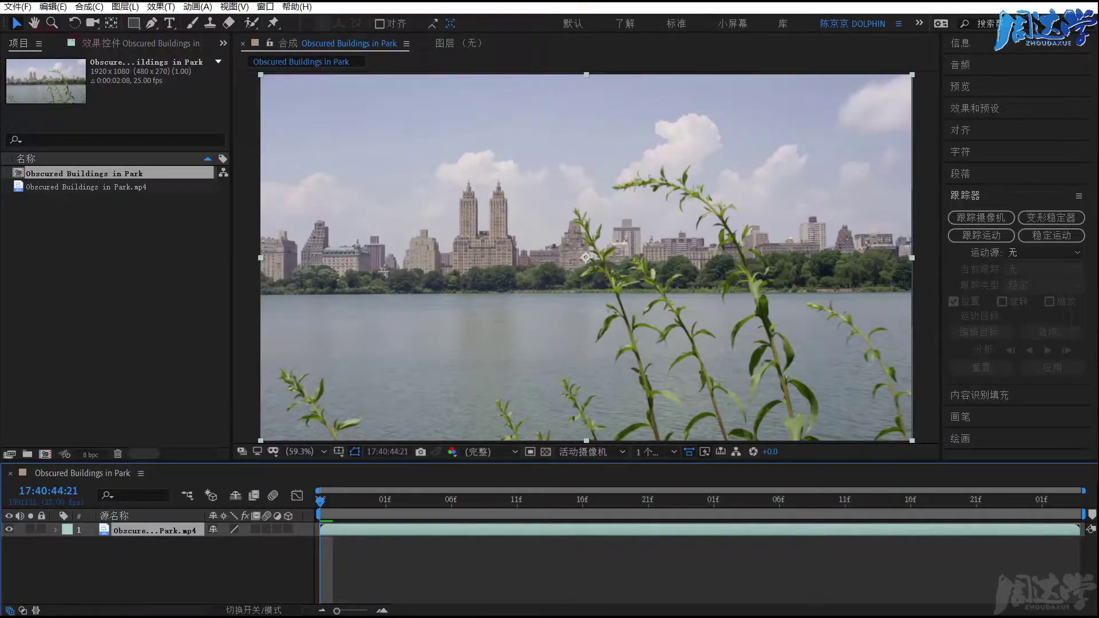
pyautogui.hotkey('alt', 'Tab')
pyautogui.click(514, 321)
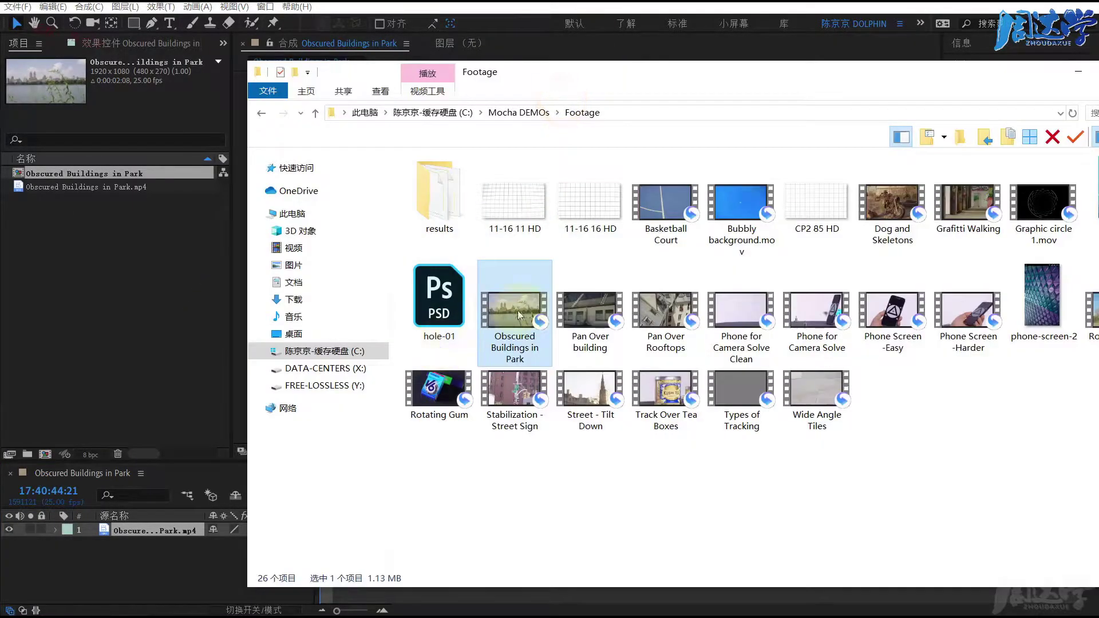
pyautogui.click(57, 278)
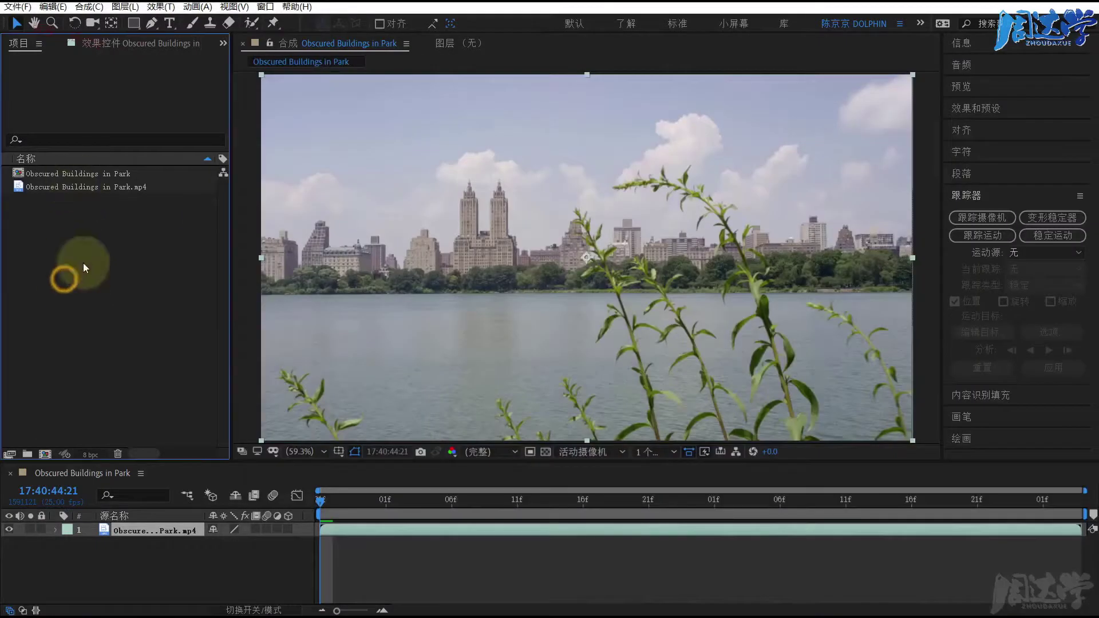
pyautogui.click(197, 7)
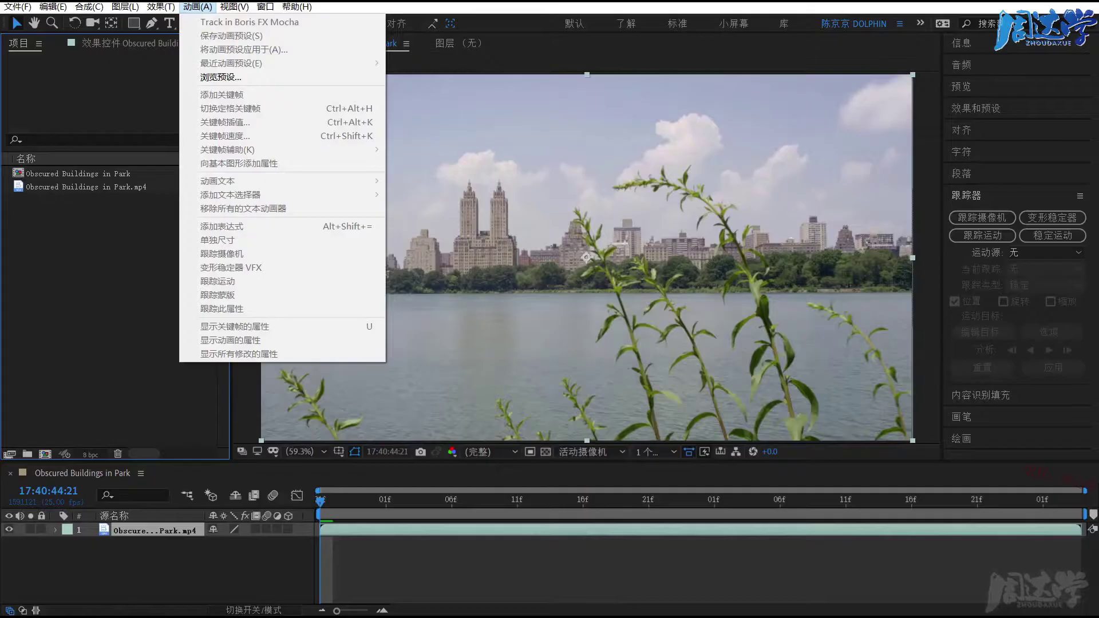
pyautogui.click(249, 22)
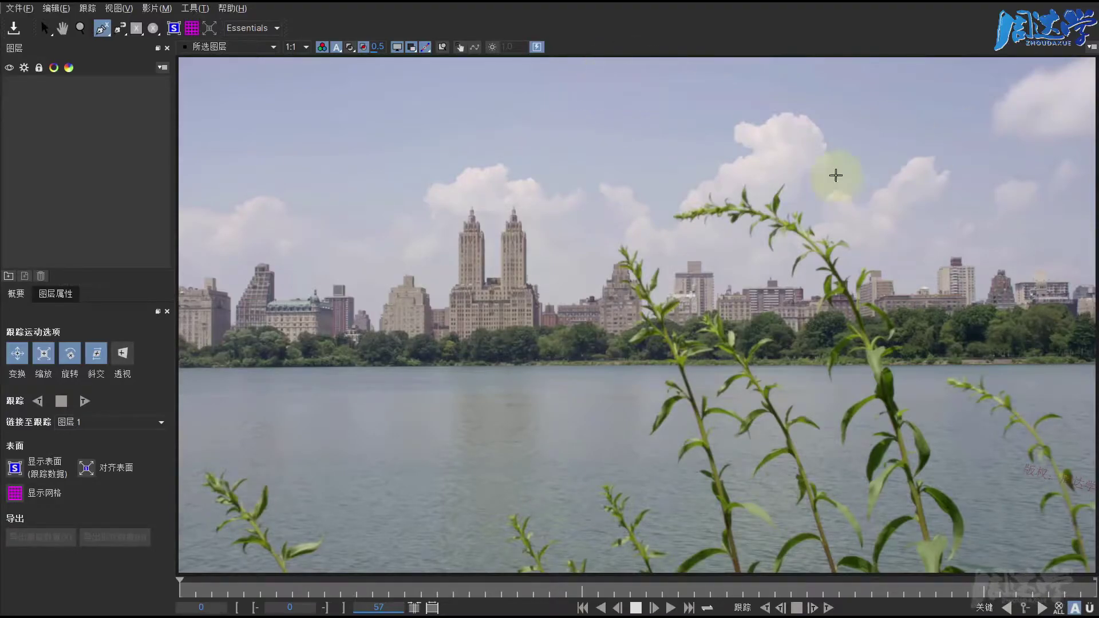
pyautogui.click(80, 28)
pyautogui.moveTo(603, 142)
pyautogui.mouseDown()
pyautogui.moveTo(585, 188)
pyautogui.moveTo(645, 213)
pyautogui.mouseUp()
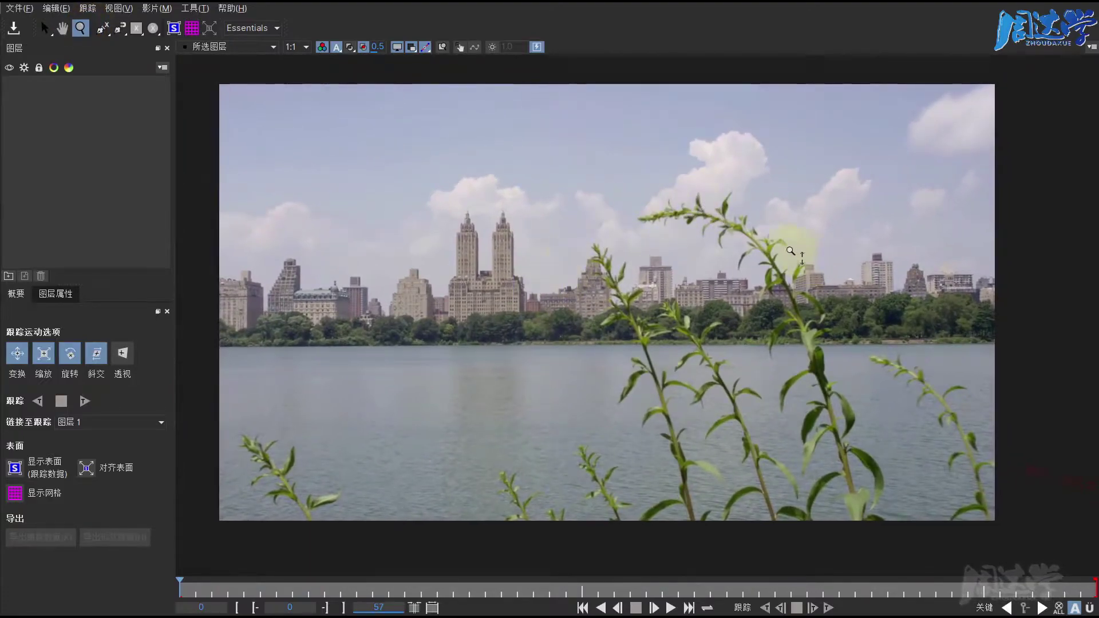
pyautogui.moveTo(179, 590)
pyautogui.mouseDown()
pyautogui.moveTo(1026, 572)
pyautogui.moveTo(574, 563)
pyautogui.moveTo(626, 552)
pyautogui.mouseUp()
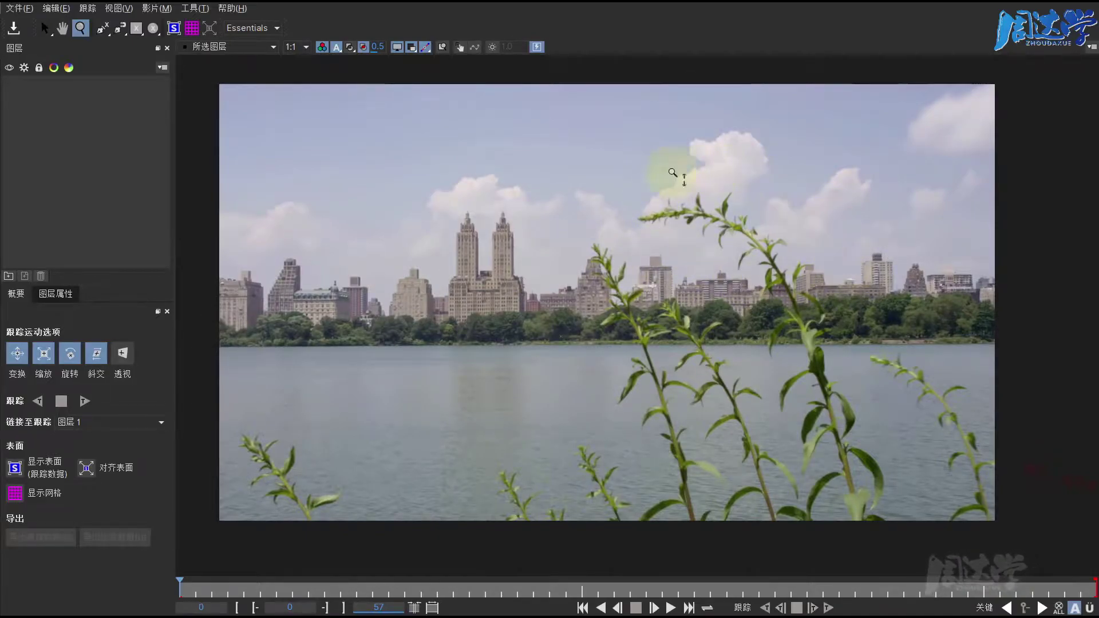
pyautogui.click(102, 27)
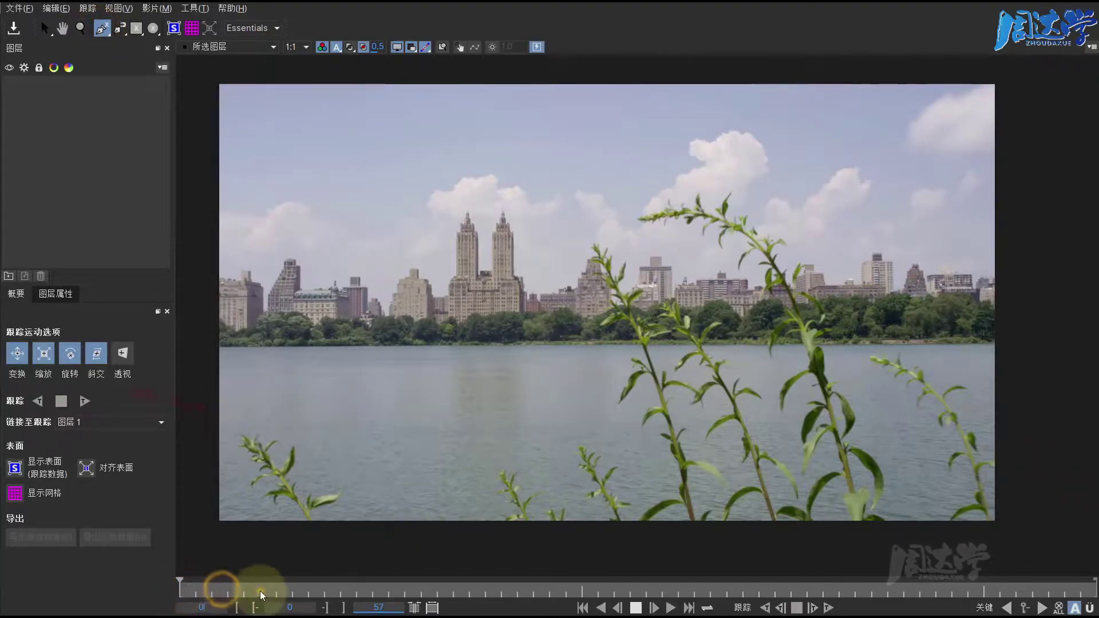
pyautogui.click(45, 28)
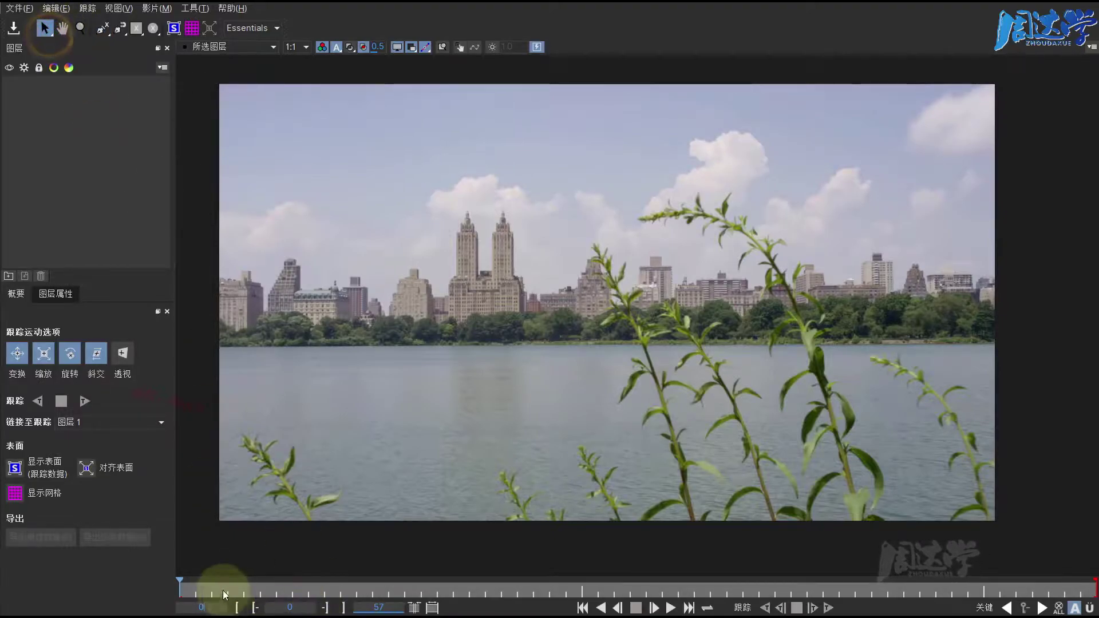
pyautogui.moveTo(225, 596)
pyautogui.mouseDown()
pyautogui.moveTo(276, 571)
pyautogui.moveTo(131, 579)
pyautogui.mouseUp()
pyautogui.click(153, 170)
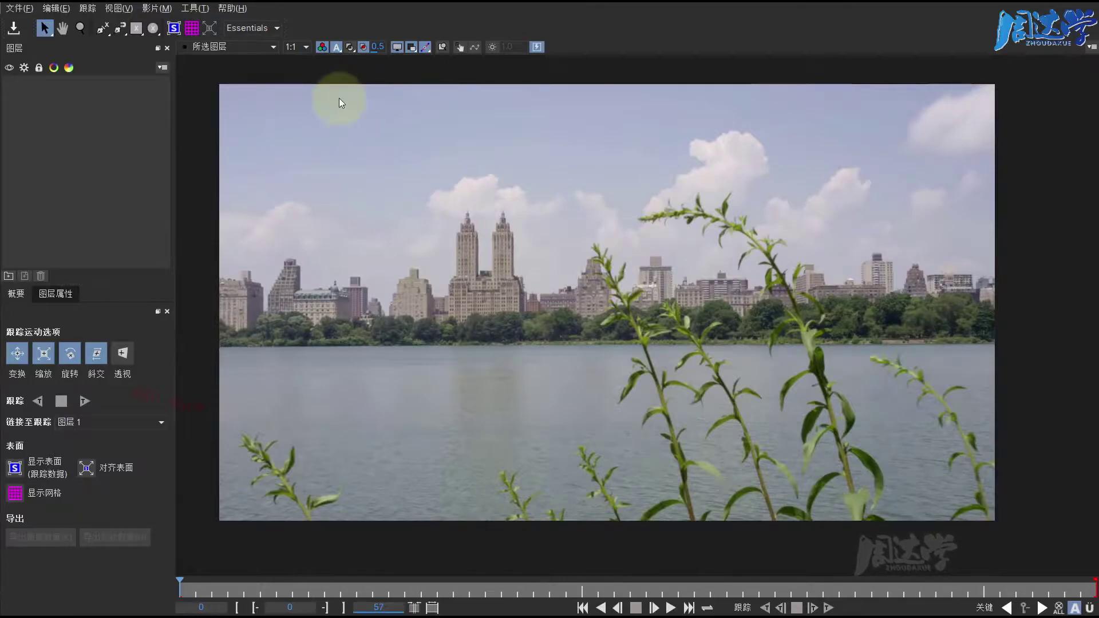
pyautogui.click(103, 29)
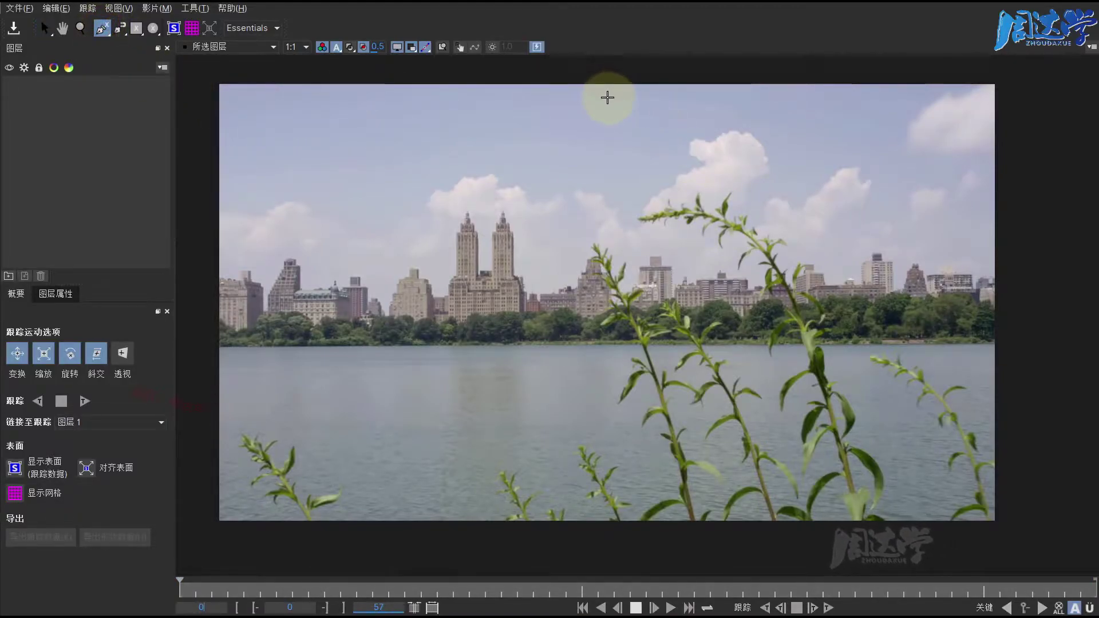
# Draw a closed X-spline around the upper-right sky and skyline, then refine two vertices near the plant
pyautogui.click(606, 99)
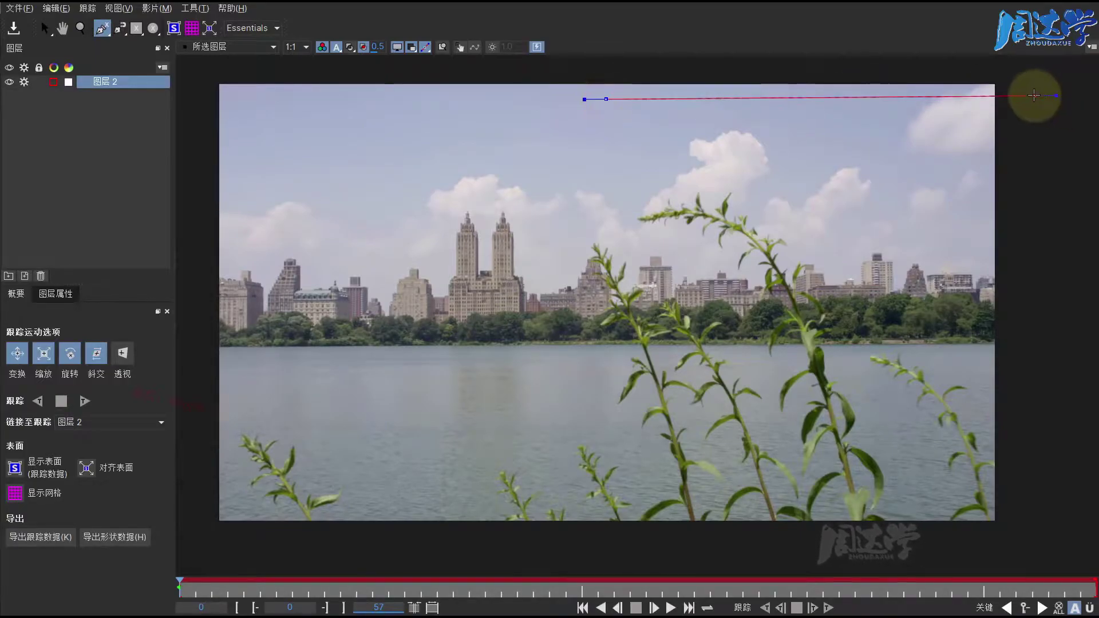
pyautogui.click(1035, 95)
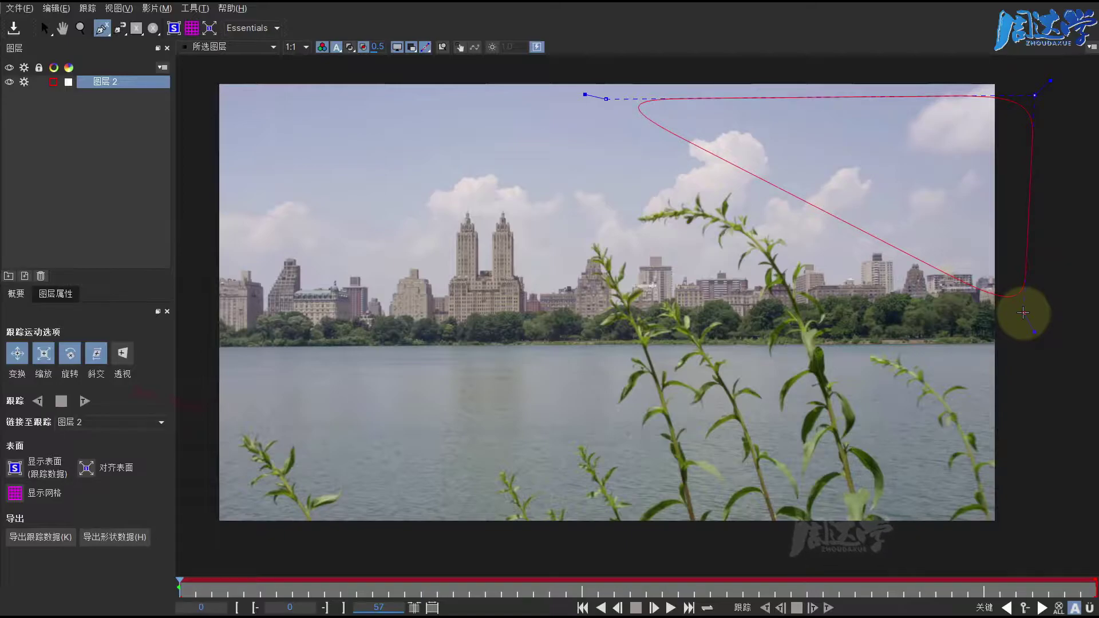
pyautogui.click(1023, 310)
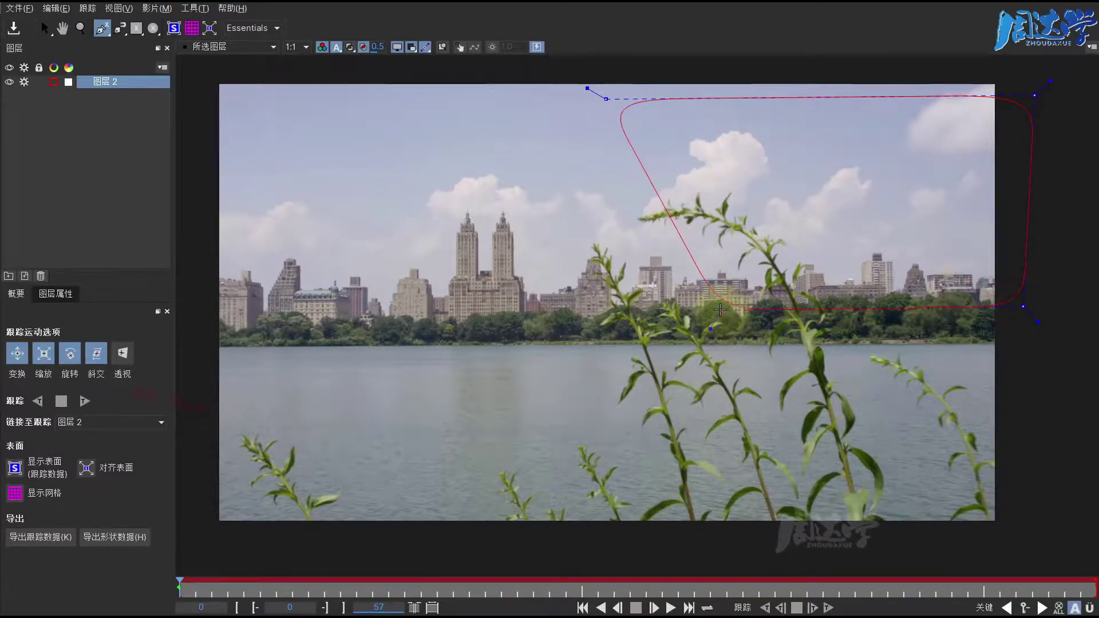
pyautogui.click(749, 300)
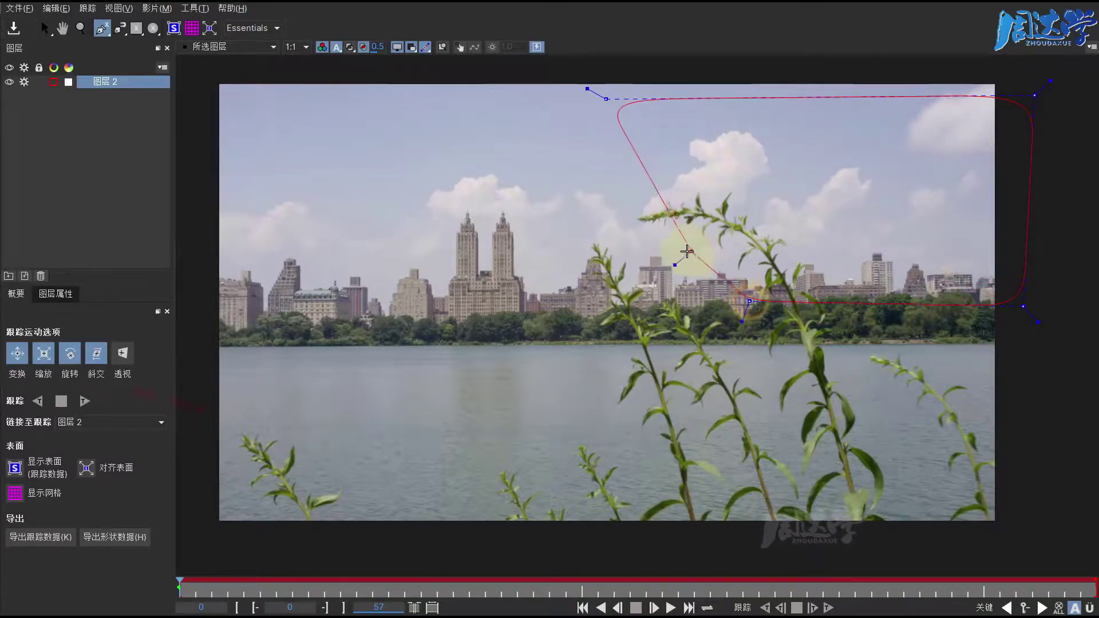
pyautogui.click(681, 247)
pyautogui.click(610, 230)
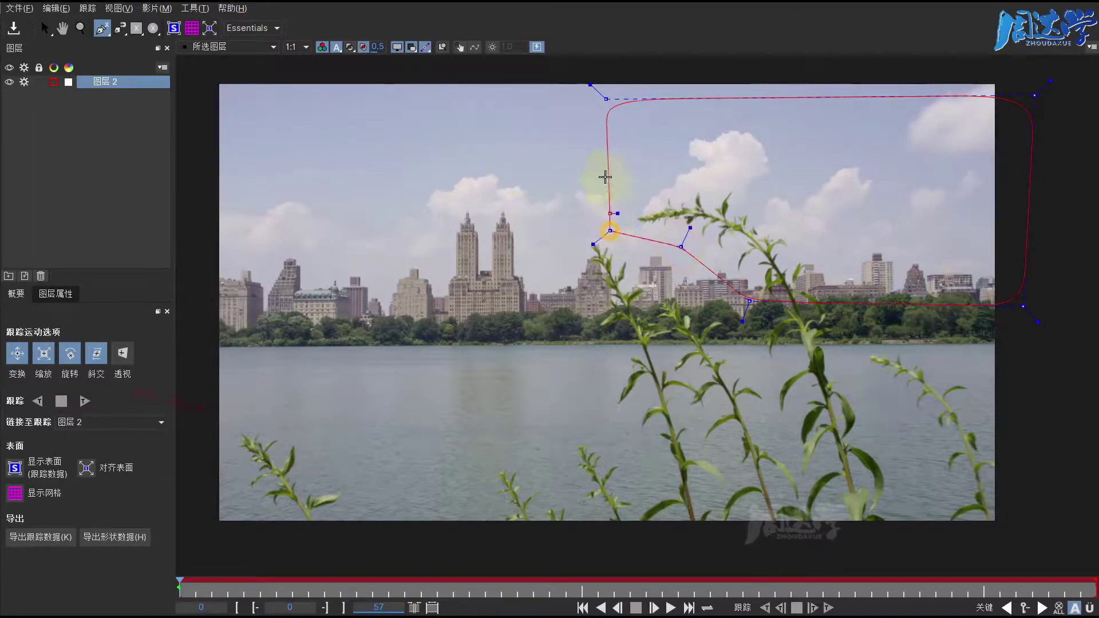
pyautogui.rightClick(590, 112)
pyautogui.moveTo(606, 100); pyautogui.dragTo(596, 91)
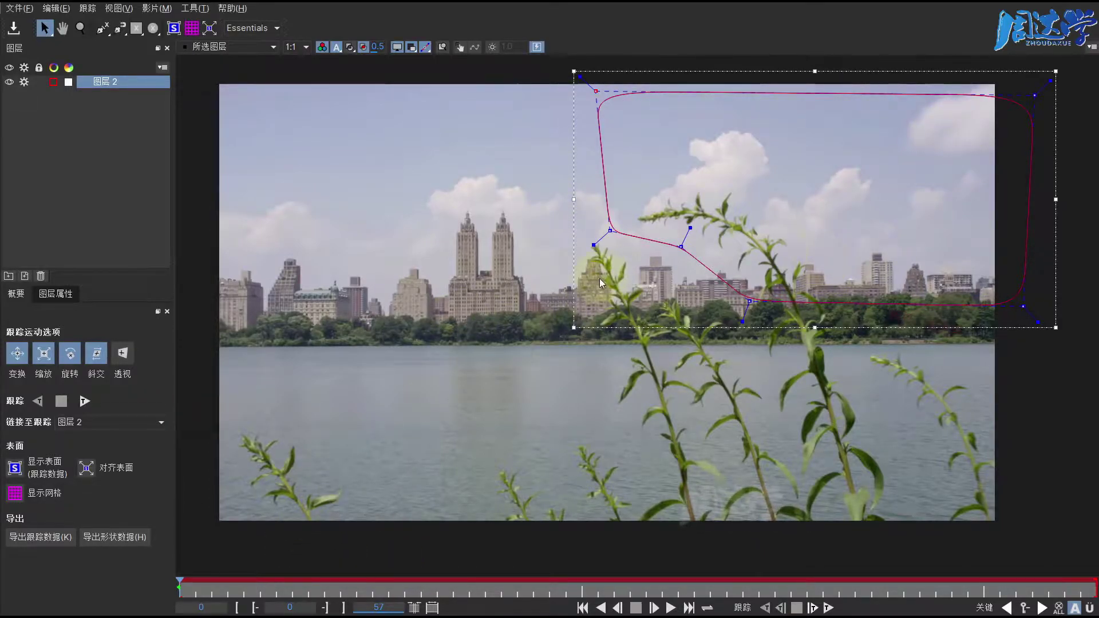
pyautogui.moveTo(680, 248); pyautogui.dragTo(672, 260)
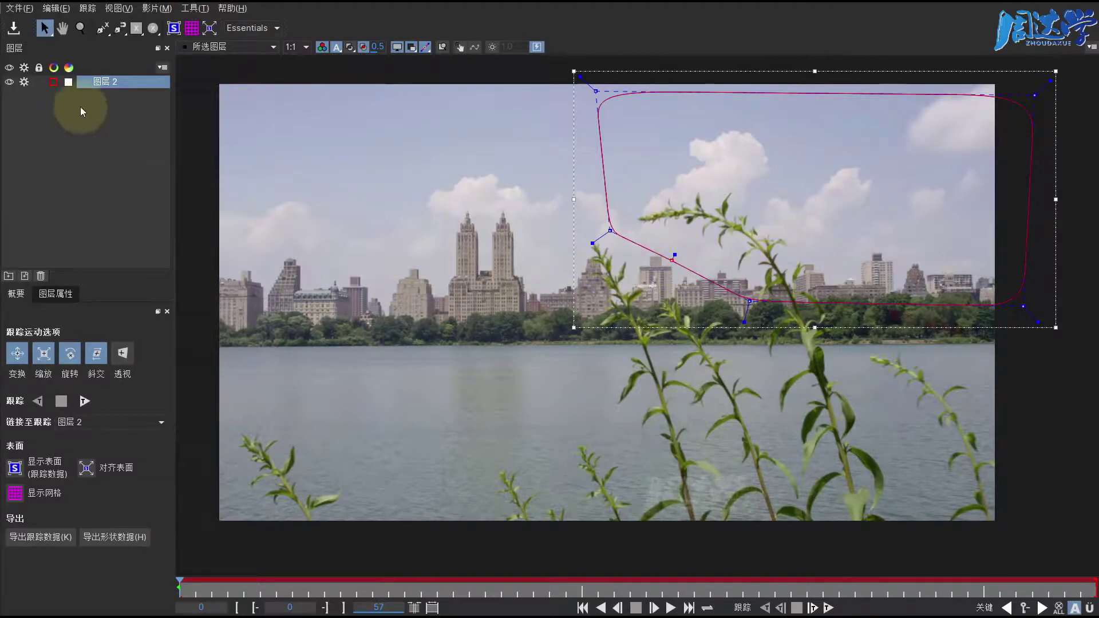
# Rename the Layer 2 spline to 'BG 背景'
pyautogui.rightClick(111, 81)
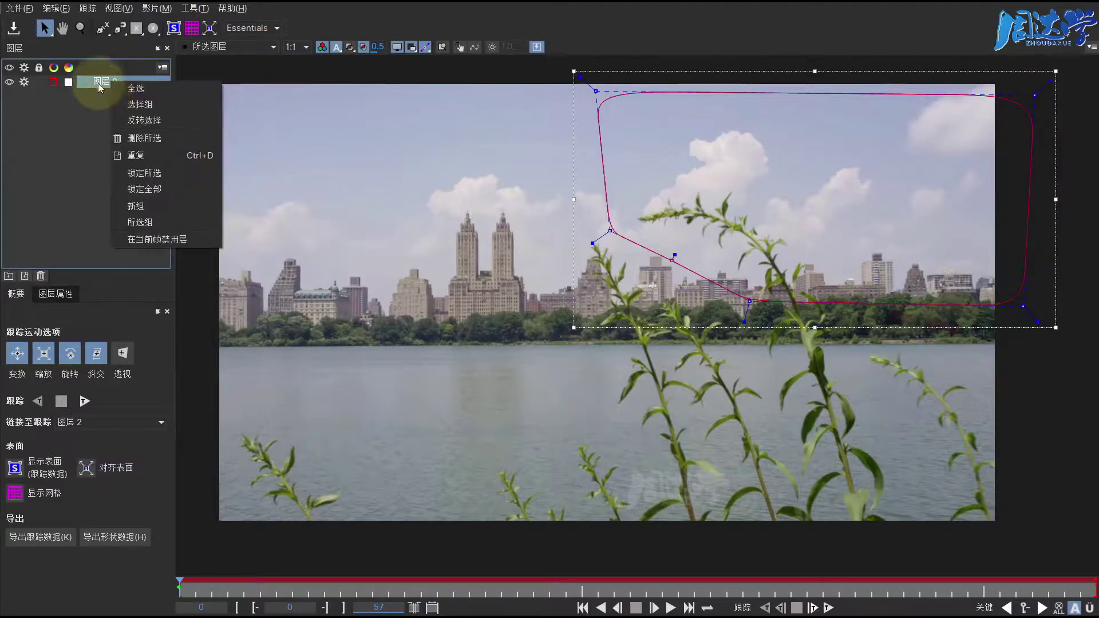
pyautogui.doubleClick(102, 84)
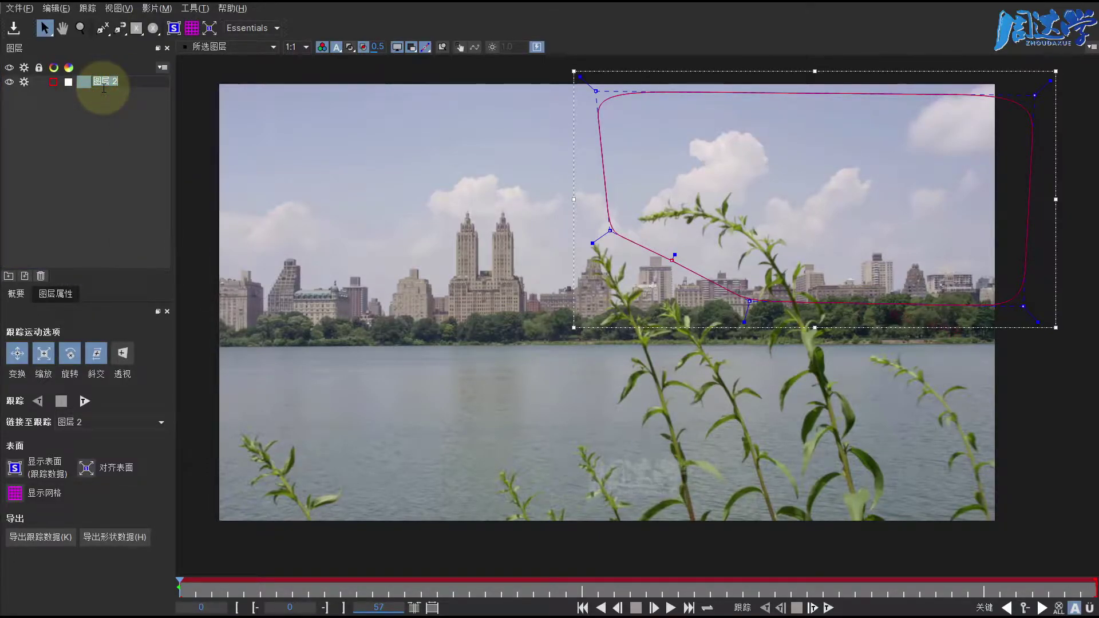
pyautogui.write('BG')
pyautogui.press('Return')
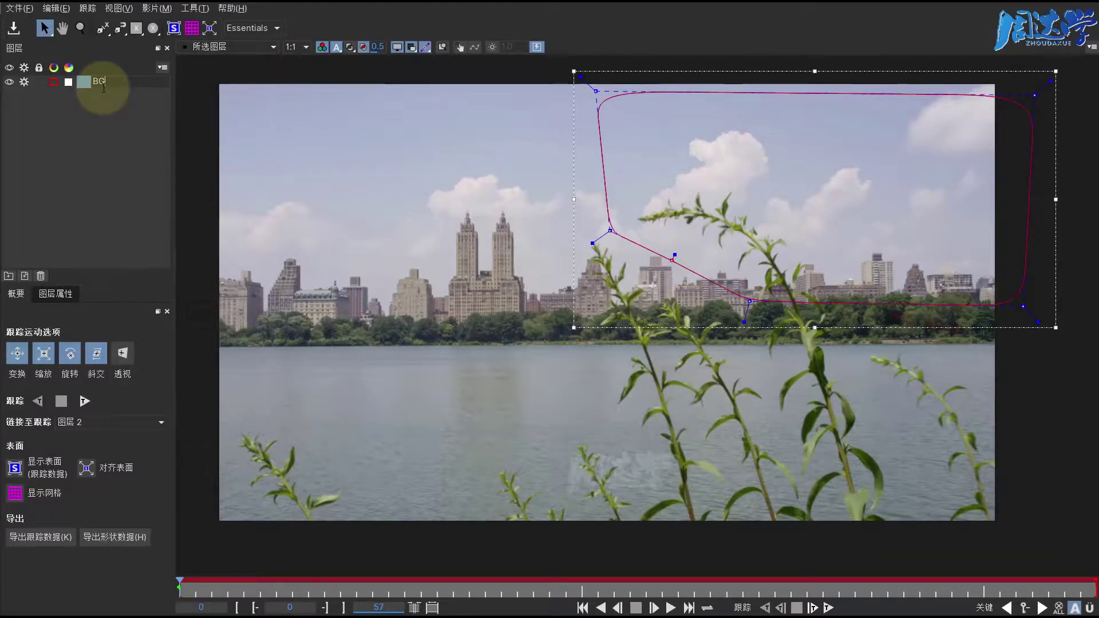
pyautogui.write('背景')
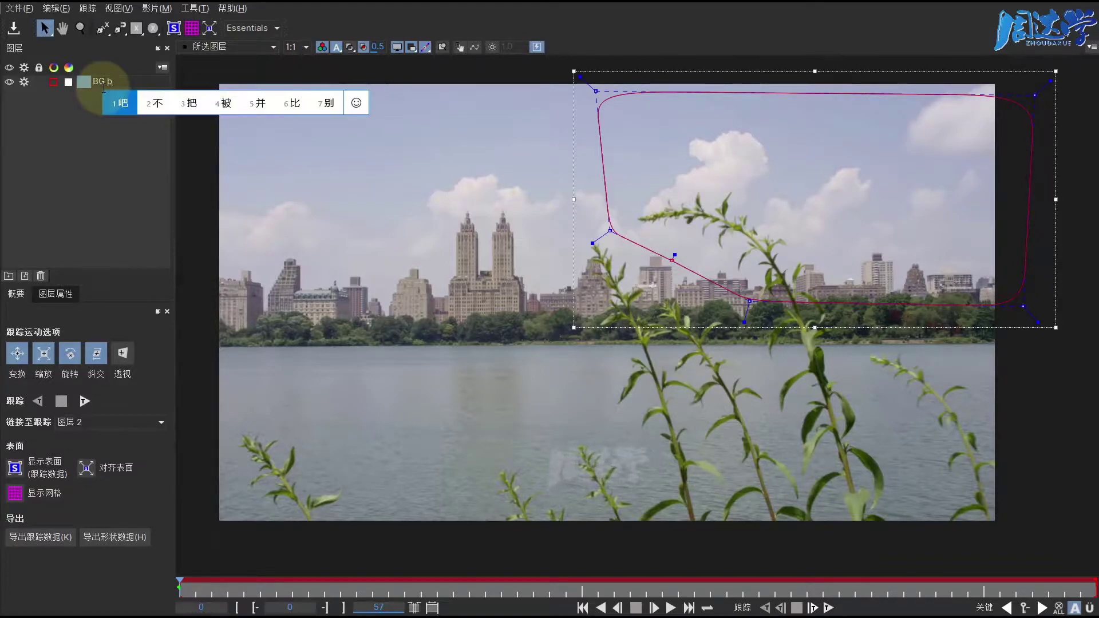
pyautogui.press('Return')
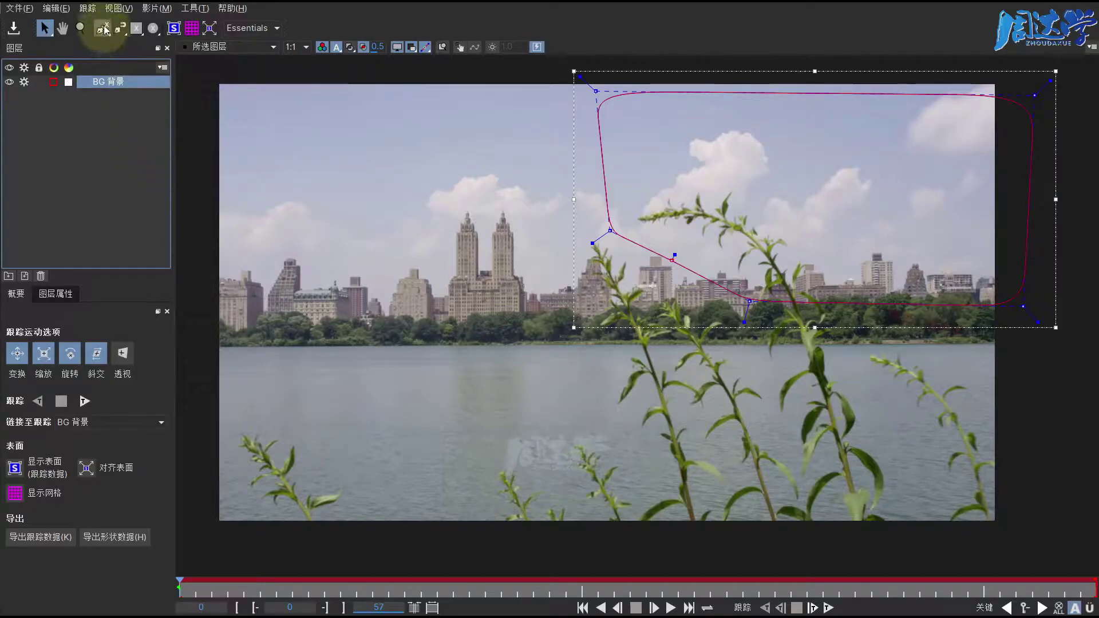
# At a later frame, move the BG mask's middle and left bend points clear of the stem
pyautogui.click(103, 29)
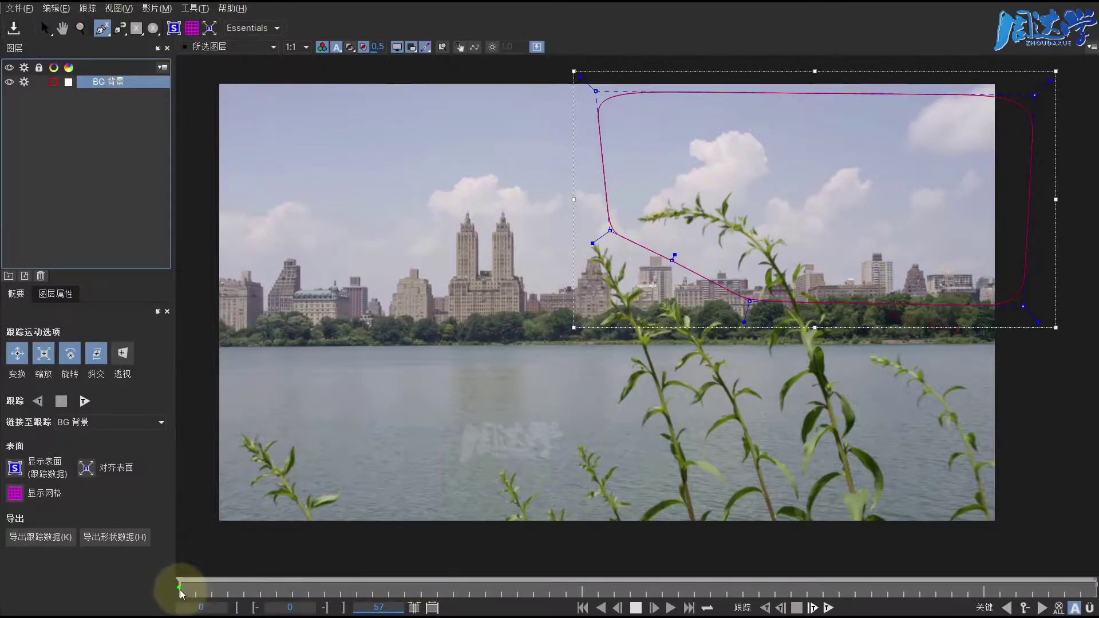
pyautogui.press('s')
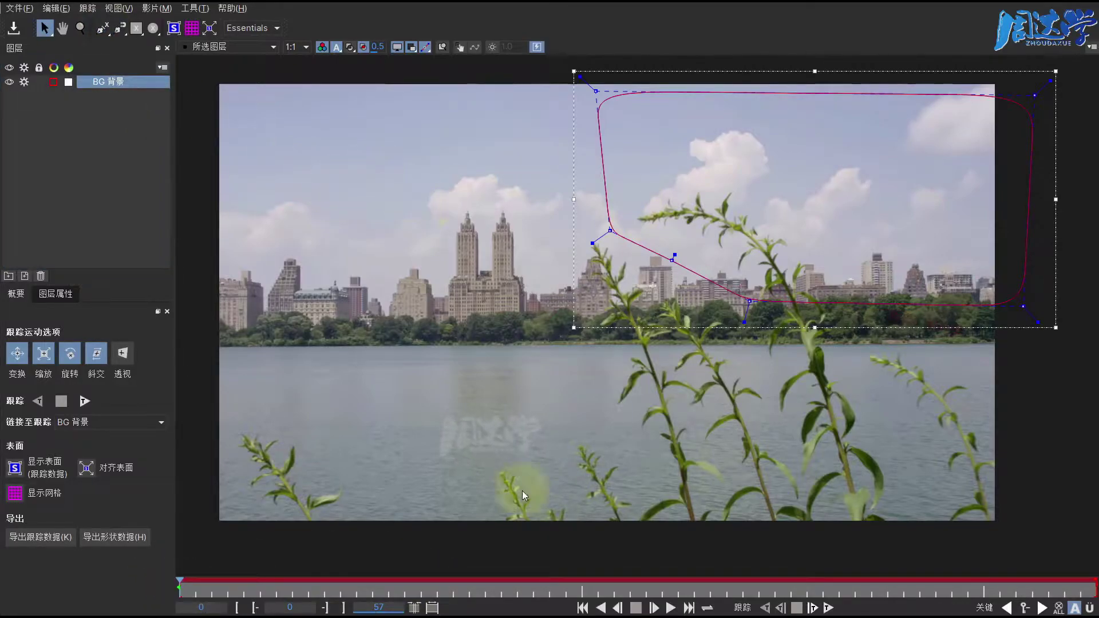
pyautogui.moveTo(180, 588); pyautogui.dragTo(517, 597)
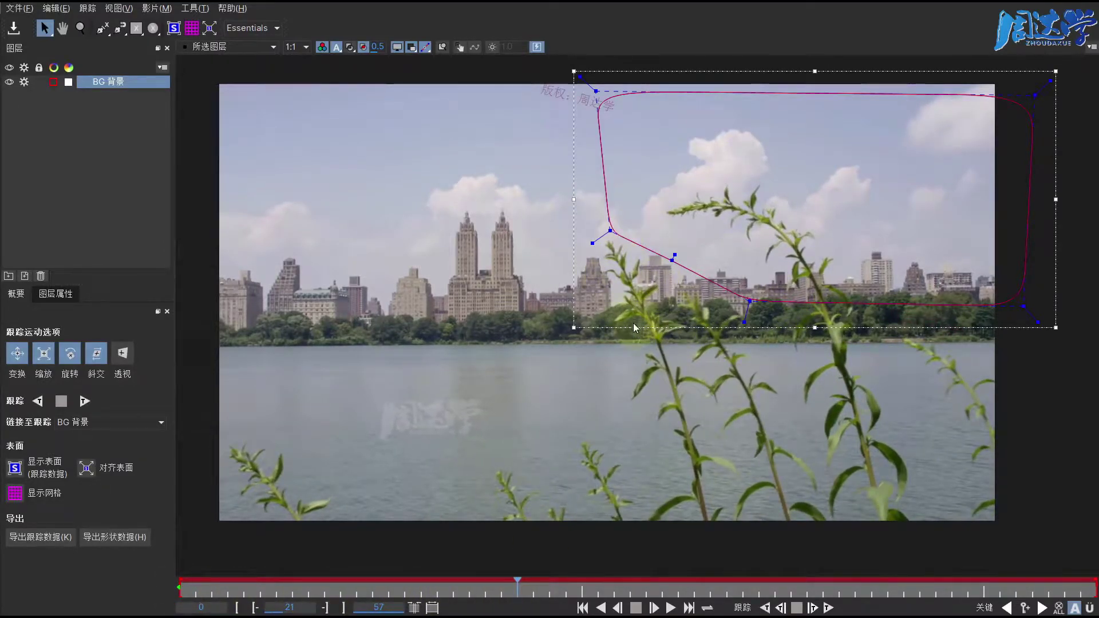
pyautogui.click(675, 261)
pyautogui.moveTo(674, 261); pyautogui.dragTo(683, 250)
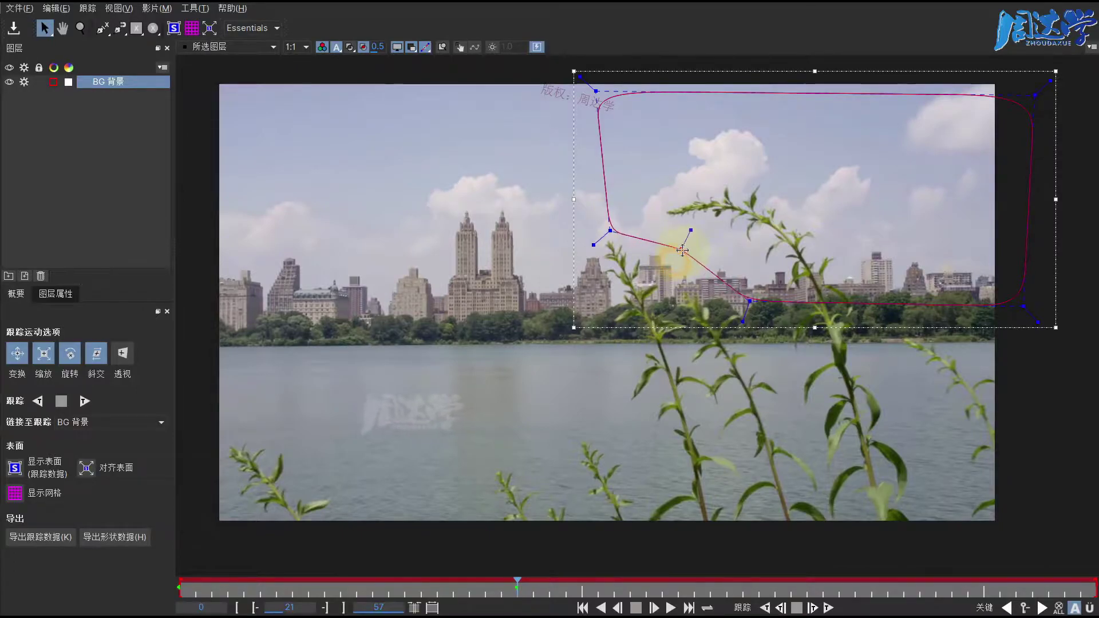
pyautogui.moveTo(609, 229); pyautogui.dragTo(624, 228)
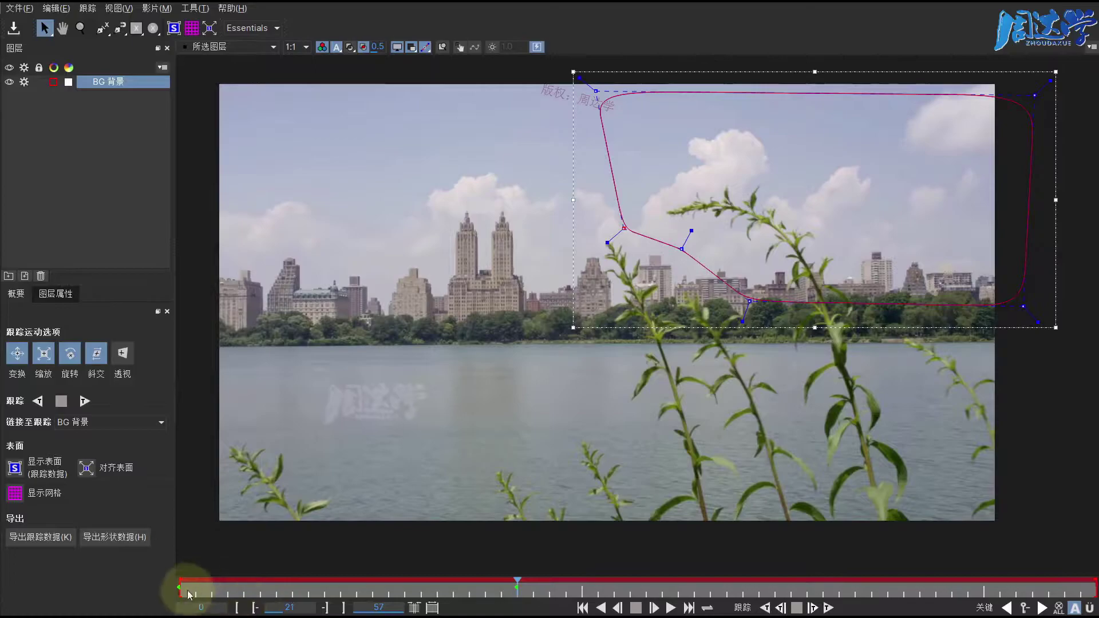
# Reshape the mask edge above the plant on the first frame, then add a point at frame 3
pyautogui.moveTo(208, 588)
pyautogui.mouseDown()
pyautogui.moveTo(178, 587)
pyautogui.moveTo(914, 592)
pyautogui.mouseUp()
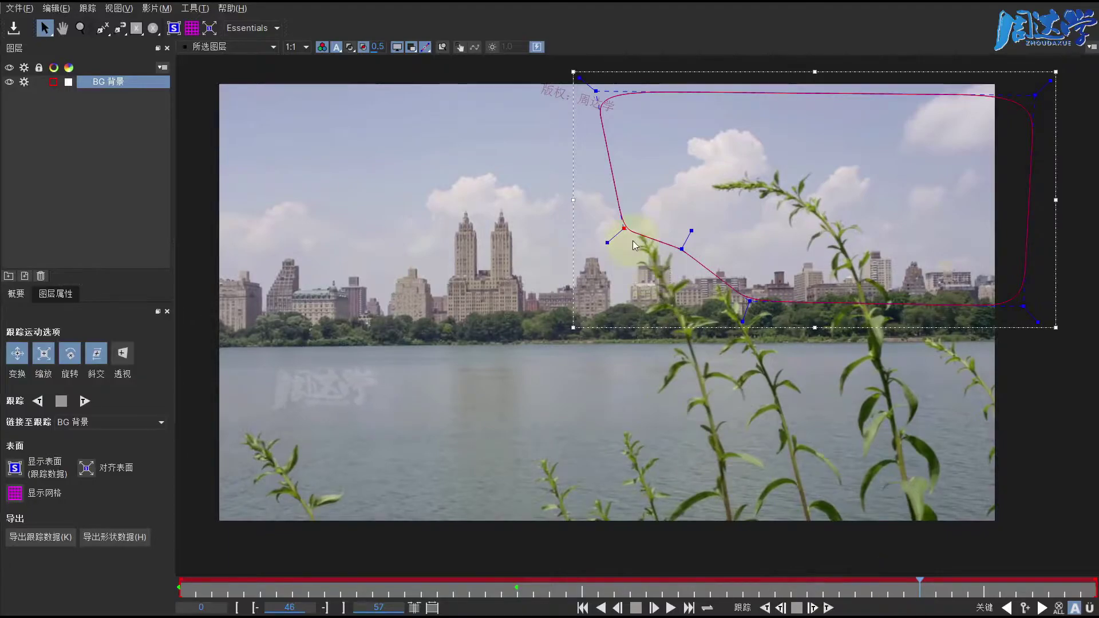
pyautogui.click(697, 275)
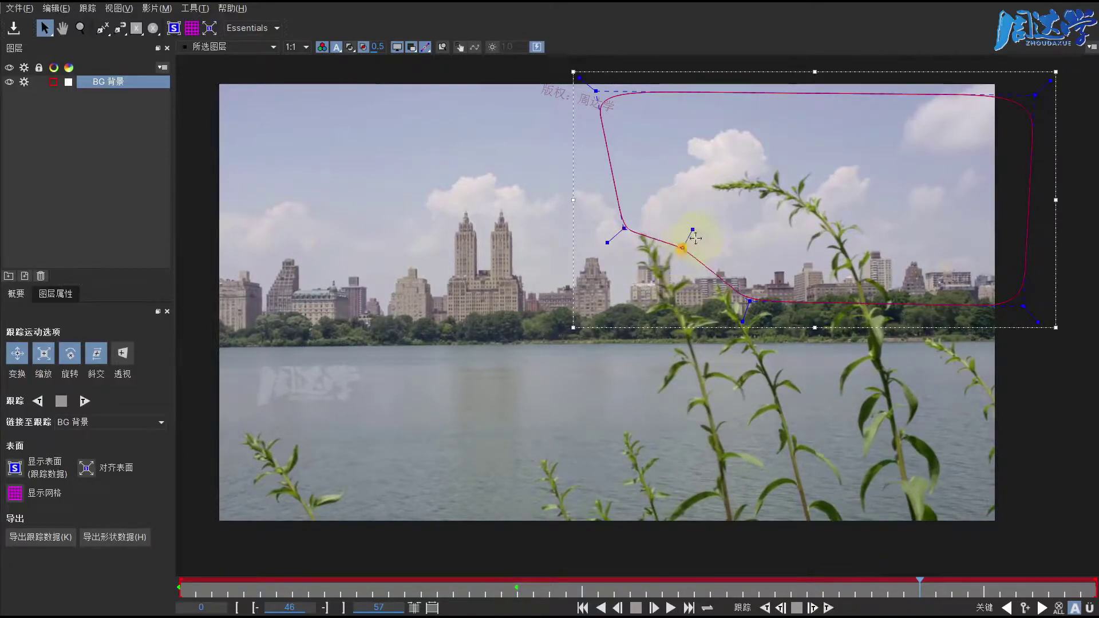
pyautogui.moveTo(696, 238); pyautogui.dragTo(698, 235)
pyautogui.moveTo(625, 225); pyautogui.dragTo(633, 211)
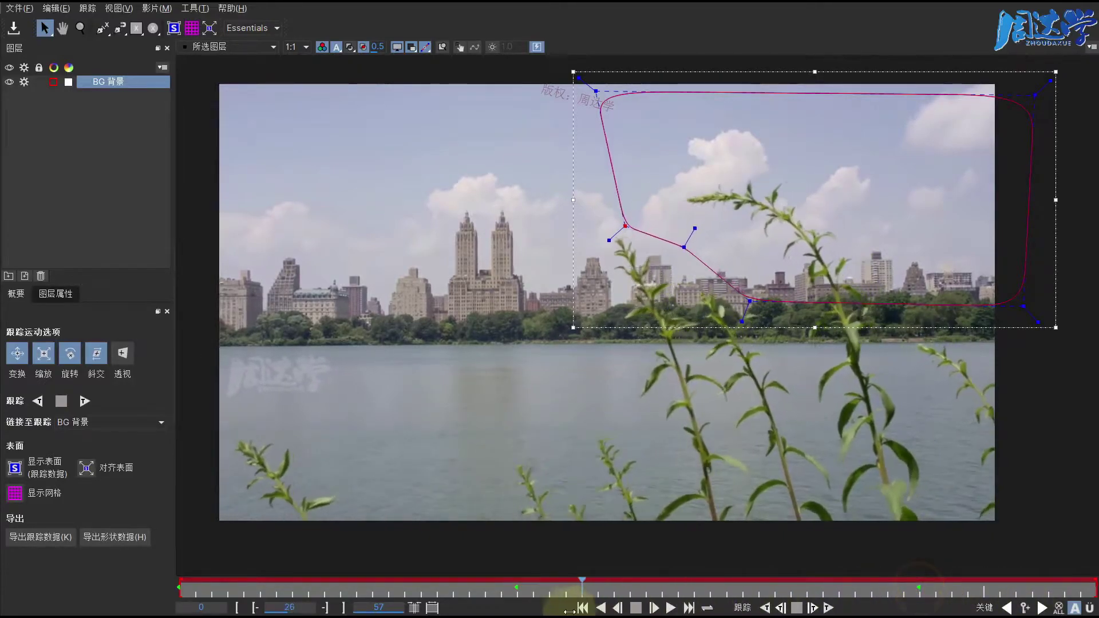
pyautogui.moveTo(915, 588)
pyautogui.mouseDown()
pyautogui.moveTo(292, 588)
pyautogui.moveTo(255, 610)
pyautogui.mouseUp()
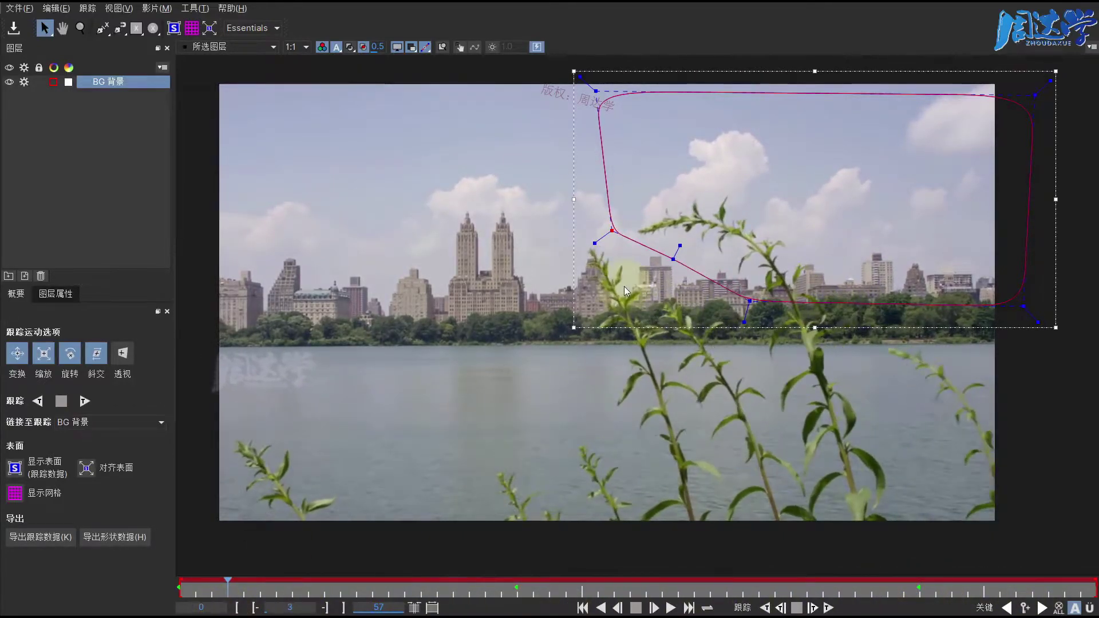
pyautogui.click(665, 260)
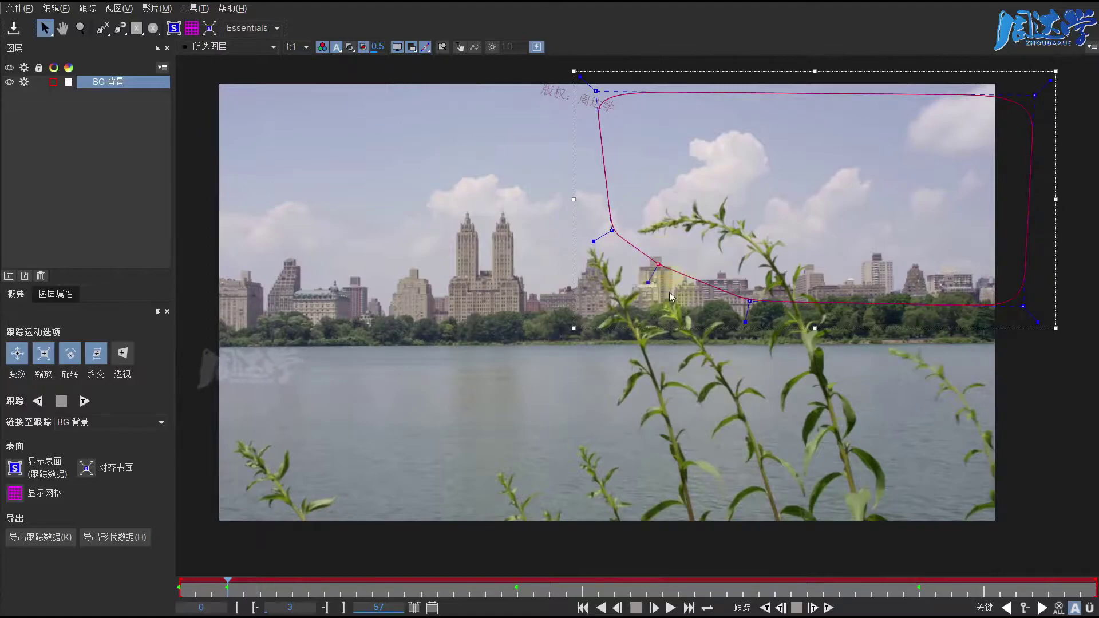
# At the last frame, 57, pull mask points off the leaves and shift the top-left corner right
pyautogui.moveTo(226, 582); pyautogui.dragTo(964, 563)
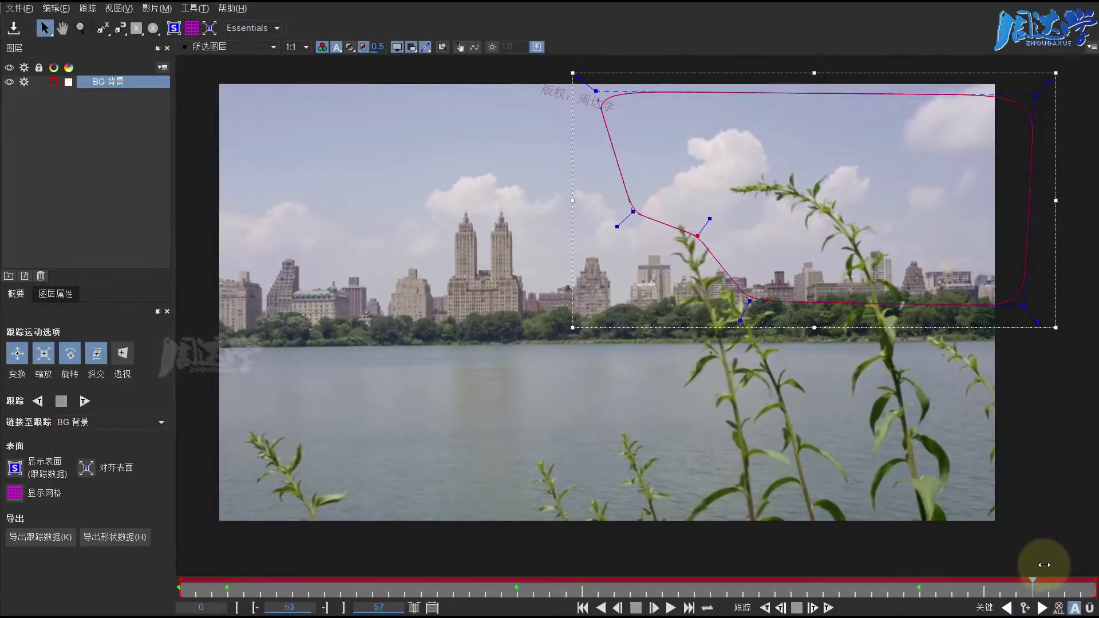
pyautogui.moveTo(963, 564); pyautogui.dragTo(1096, 570)
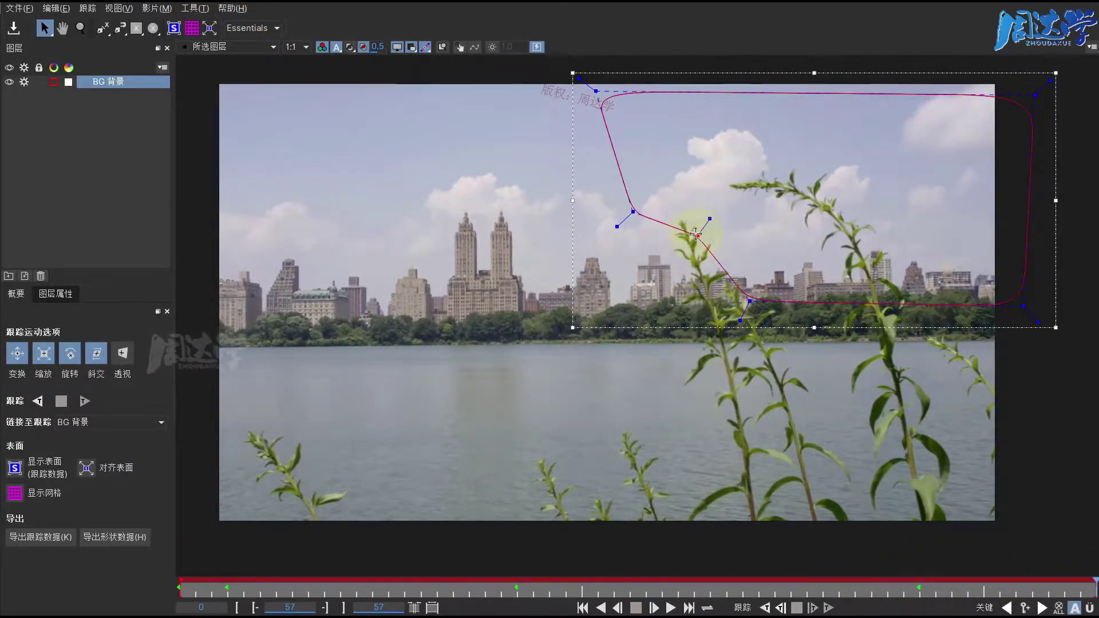
pyautogui.moveTo(695, 234); pyautogui.dragTo(723, 228)
pyautogui.moveTo(633, 210); pyautogui.dragTo(660, 197)
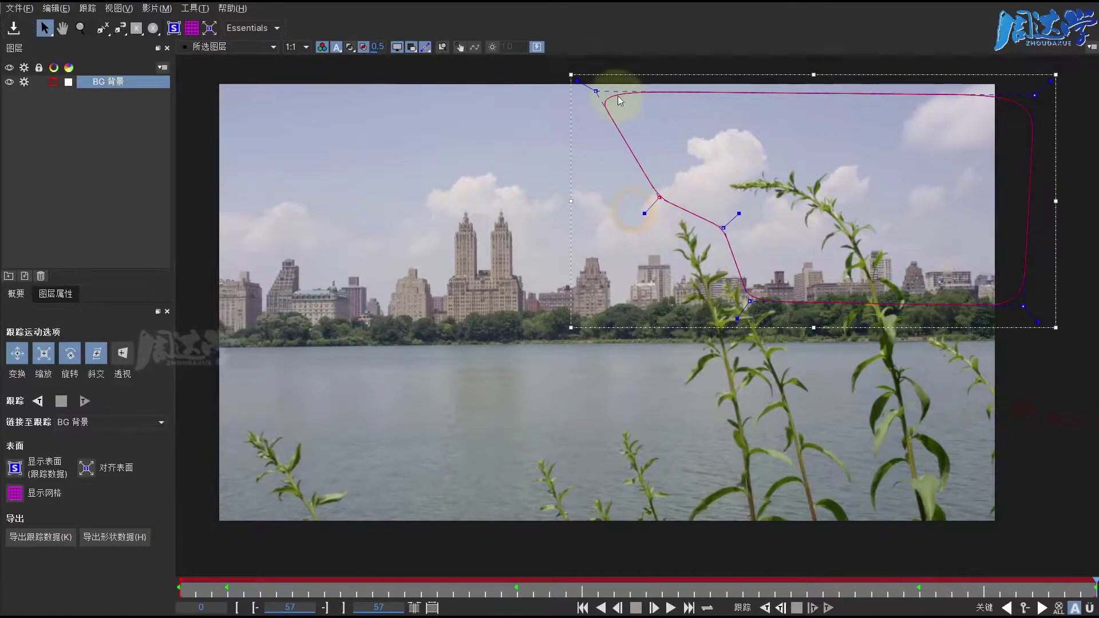
pyautogui.moveTo(599, 91); pyautogui.dragTo(620, 91)
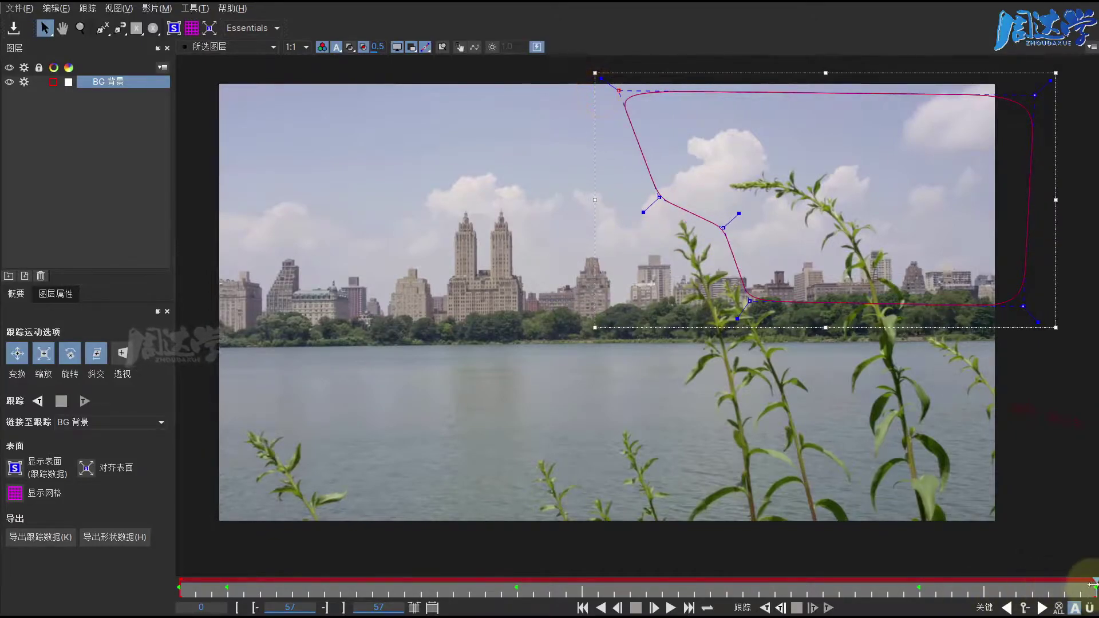
pyautogui.moveTo(1078, 587)
pyautogui.mouseDown()
pyautogui.moveTo(466, 612)
pyautogui.moveTo(135, 605)
pyautogui.mouseUp()
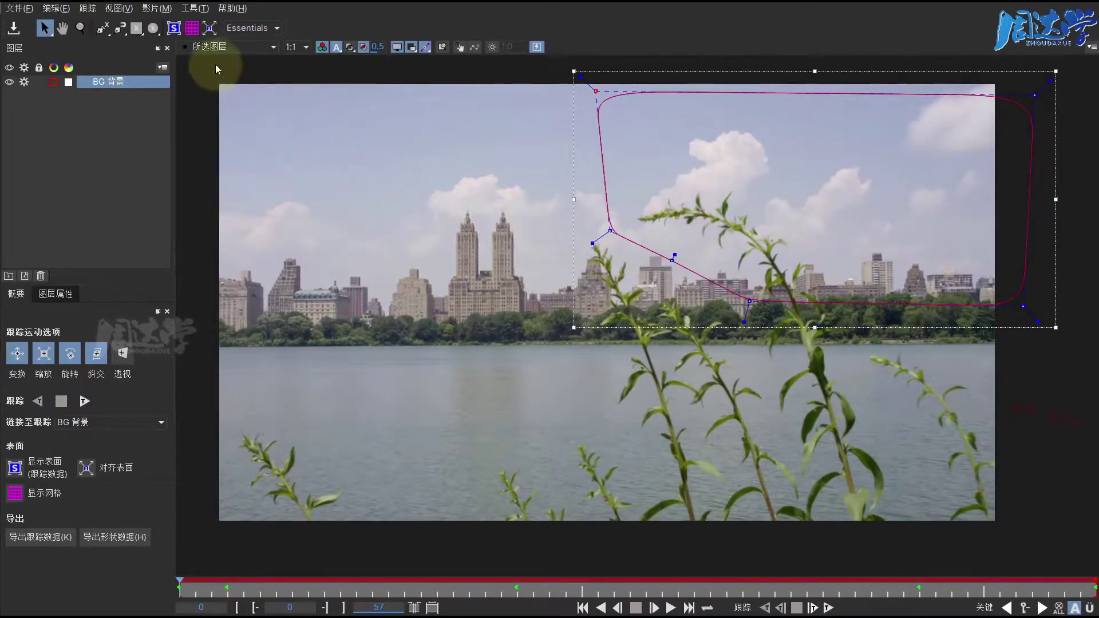
# Preview the BG 背景 matte across frames 0–23, then turn the matte overlay off
pyautogui.click(351, 47)
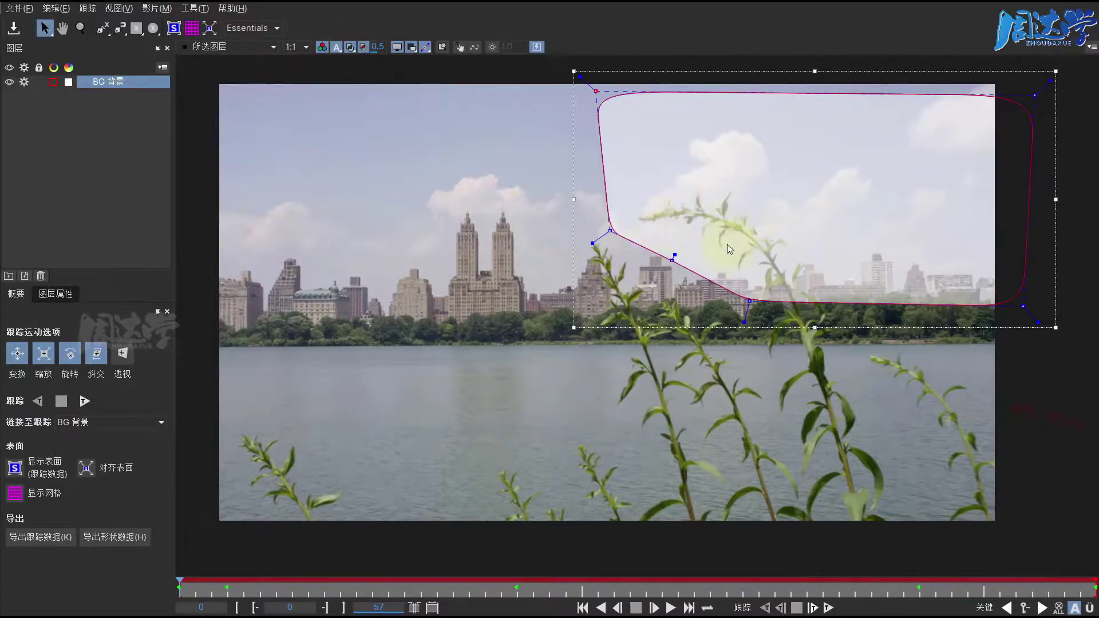
pyautogui.moveTo(216, 589)
pyautogui.mouseDown()
pyautogui.moveTo(611, 585)
pyautogui.moveTo(325, 585)
pyautogui.mouseUp()
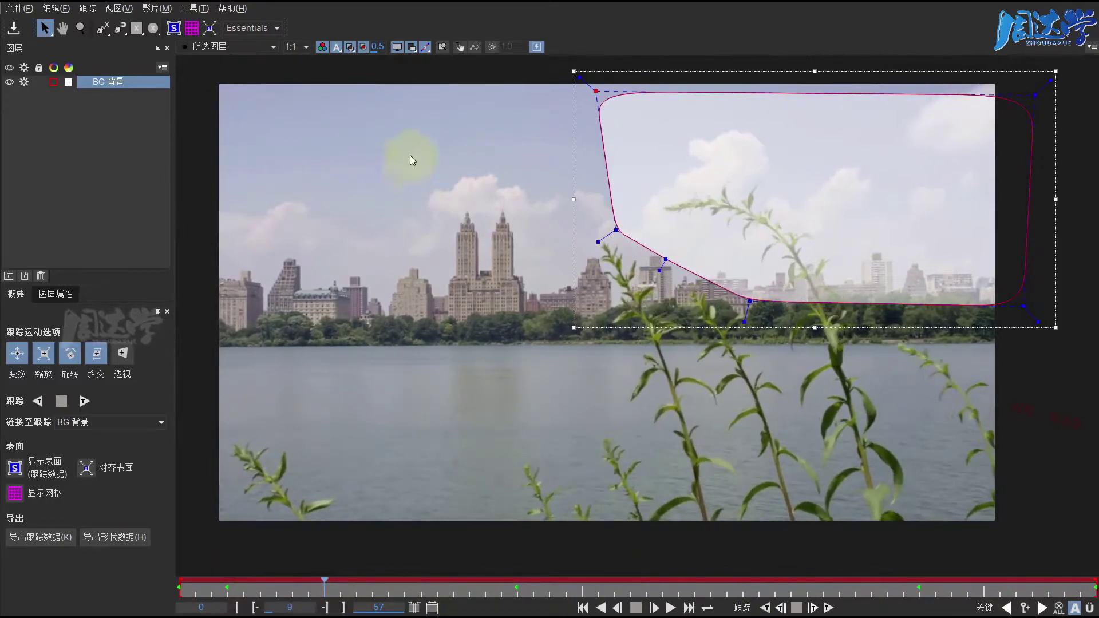
pyautogui.click(350, 47)
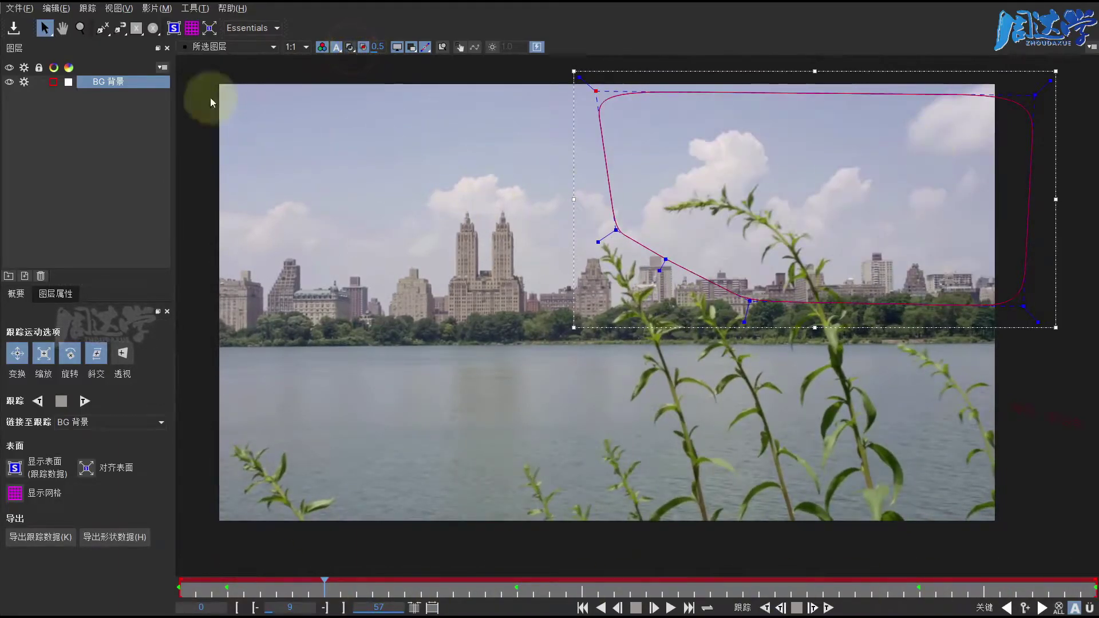
pyautogui.click(102, 28)
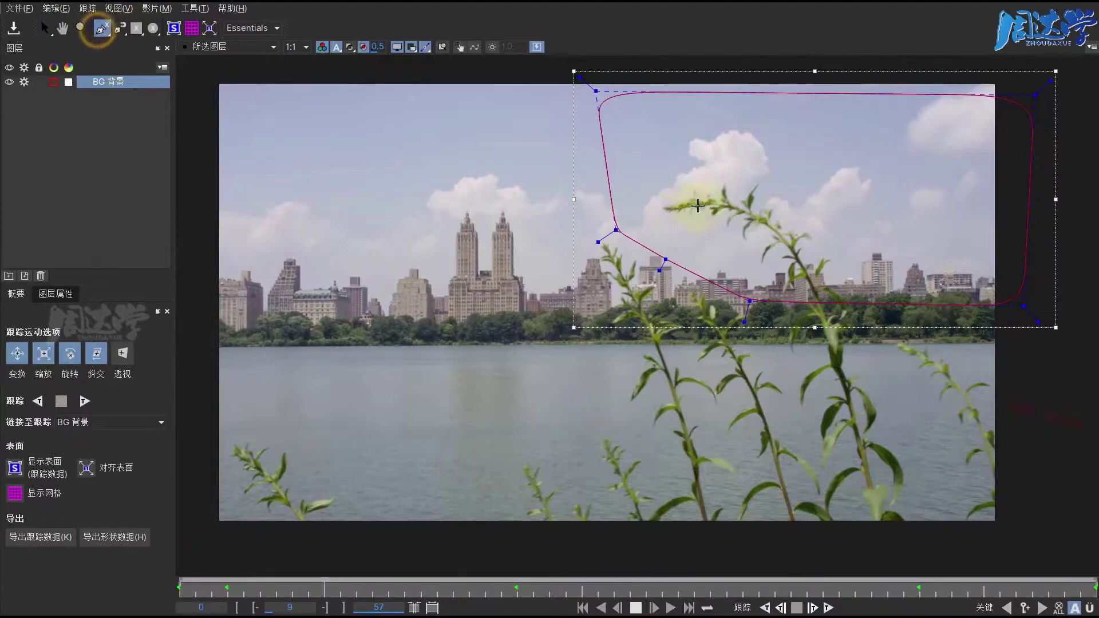
# Trace a closed X-spline around the plant's upper leaves and stem, nudge a point, and show its matte
pyautogui.moveTo(656, 205)
pyautogui.mouseDown()
pyautogui.moveTo(736, 186)
pyautogui.moveTo(766, 153)
pyautogui.mouseUp()
pyautogui.moveTo(765, 201); pyautogui.dragTo(776, 201)
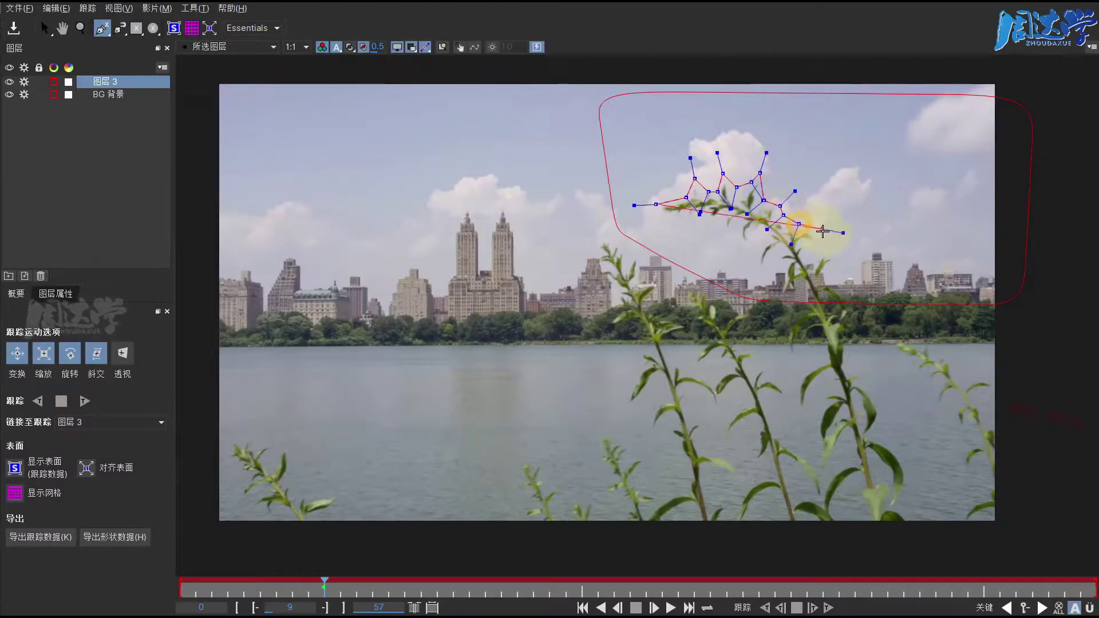
pyautogui.moveTo(845, 251); pyautogui.dragTo(863, 239)
pyautogui.moveTo(836, 277)
pyautogui.mouseDown()
pyautogui.moveTo(845, 297)
pyautogui.moveTo(832, 290)
pyautogui.mouseUp()
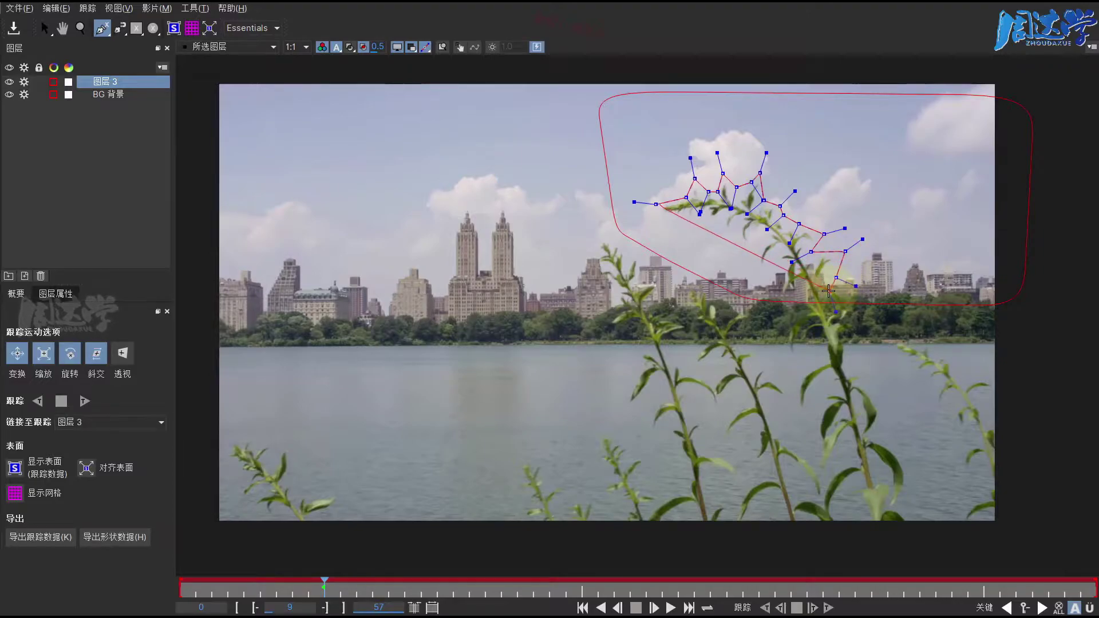
pyautogui.moveTo(829, 315); pyautogui.dragTo(750, 248)
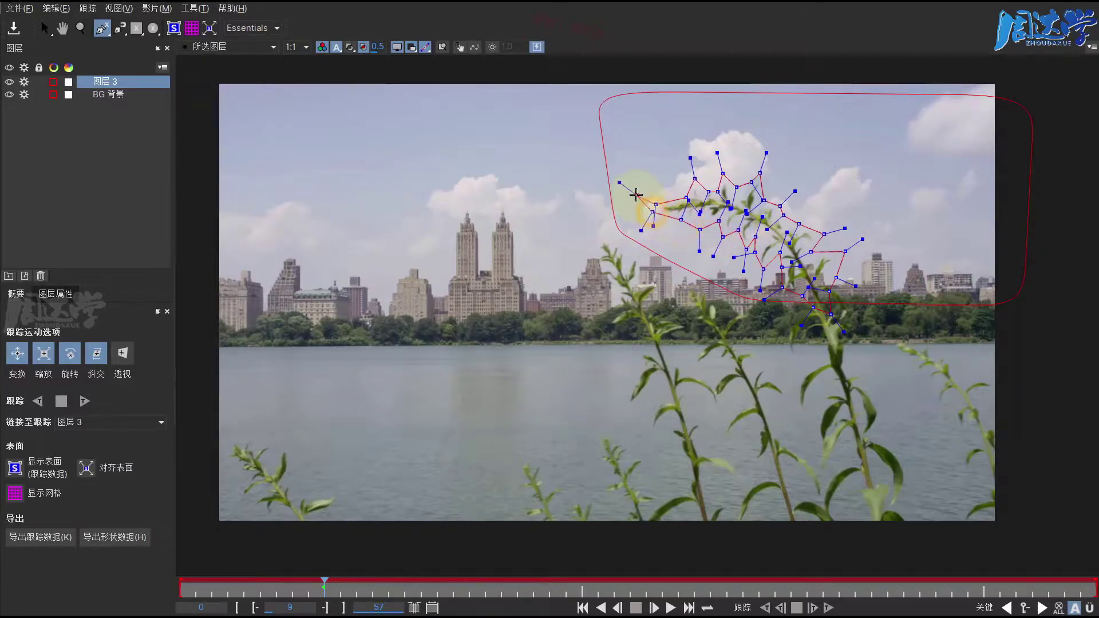
pyautogui.rightClick(636, 194)
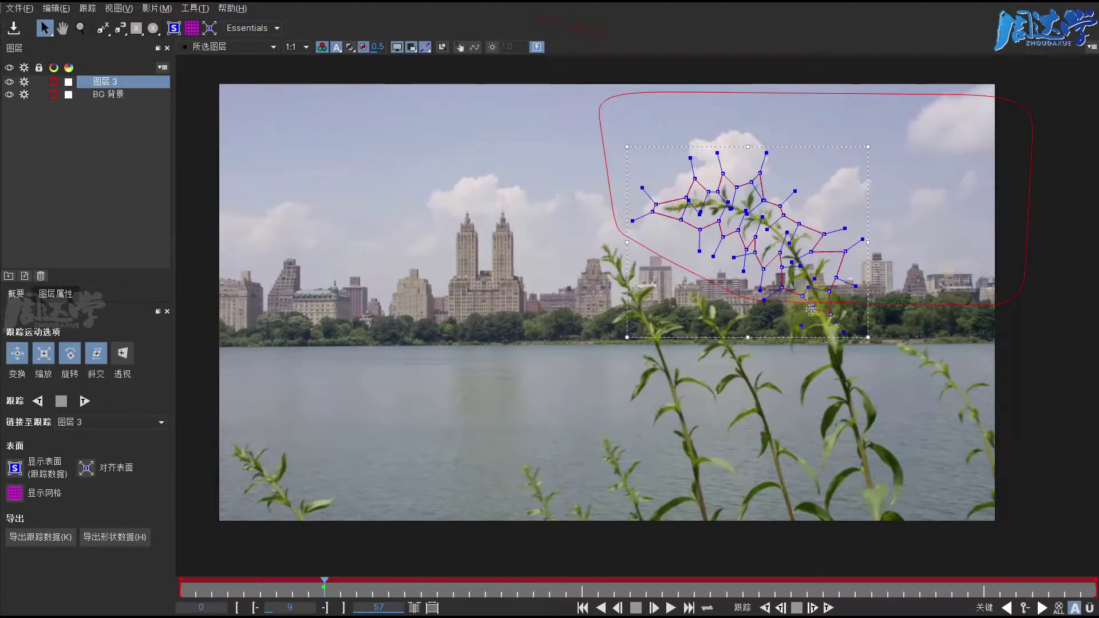
pyautogui.moveTo(811, 309)
pyautogui.mouseDown()
pyautogui.moveTo(803, 294)
pyautogui.moveTo(782, 298)
pyautogui.moveTo(779, 252)
pyautogui.moveTo(761, 269)
pyautogui.mouseUp()
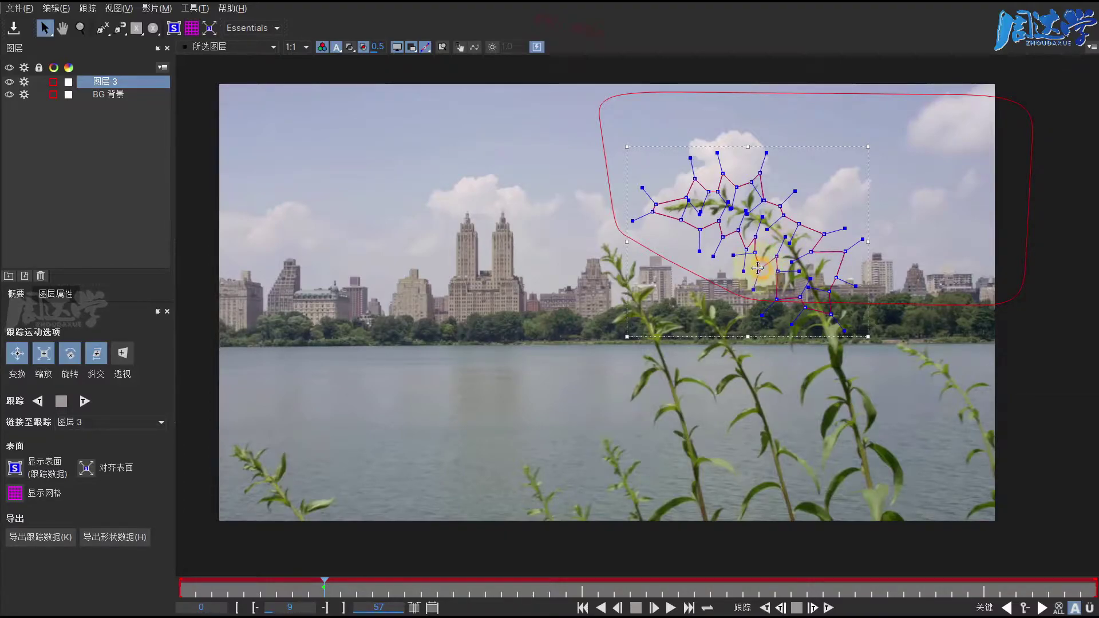
pyautogui.click(349, 47)
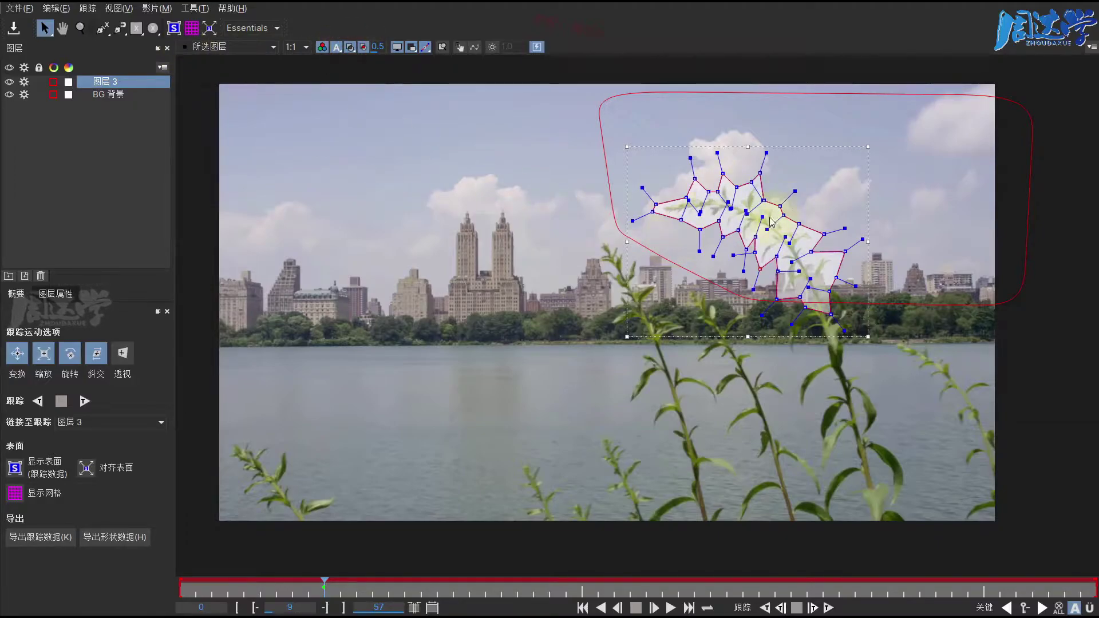
# Rename the leaf layer to 'FG 前景' and raise one of its points slightly
pyautogui.doubleClick(108, 80)
pyautogui.write('F')
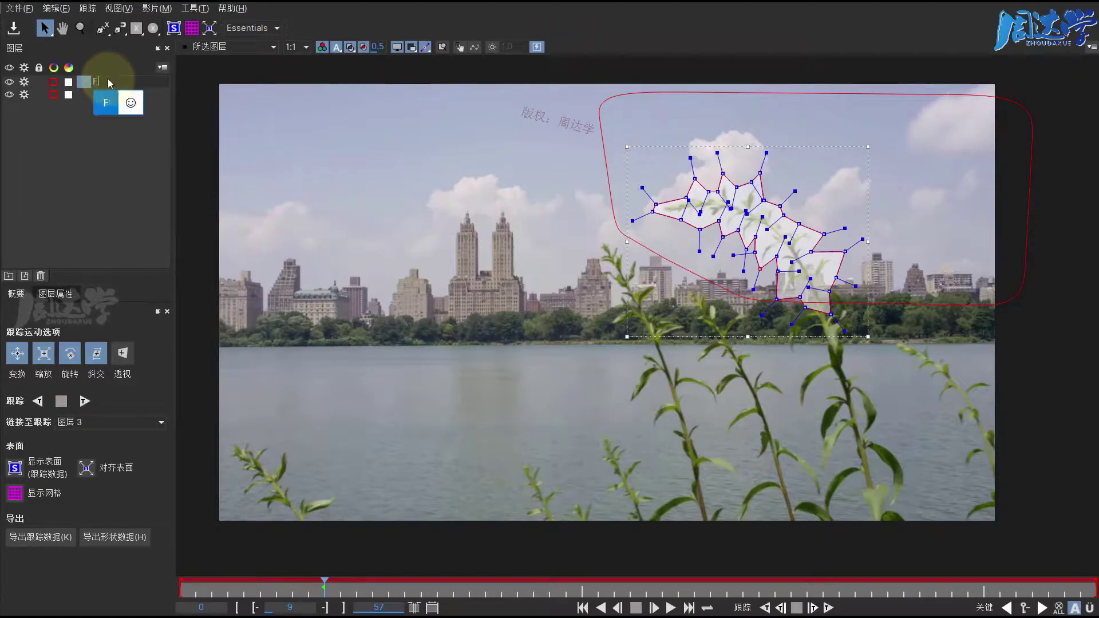
pyautogui.write('G 前景')
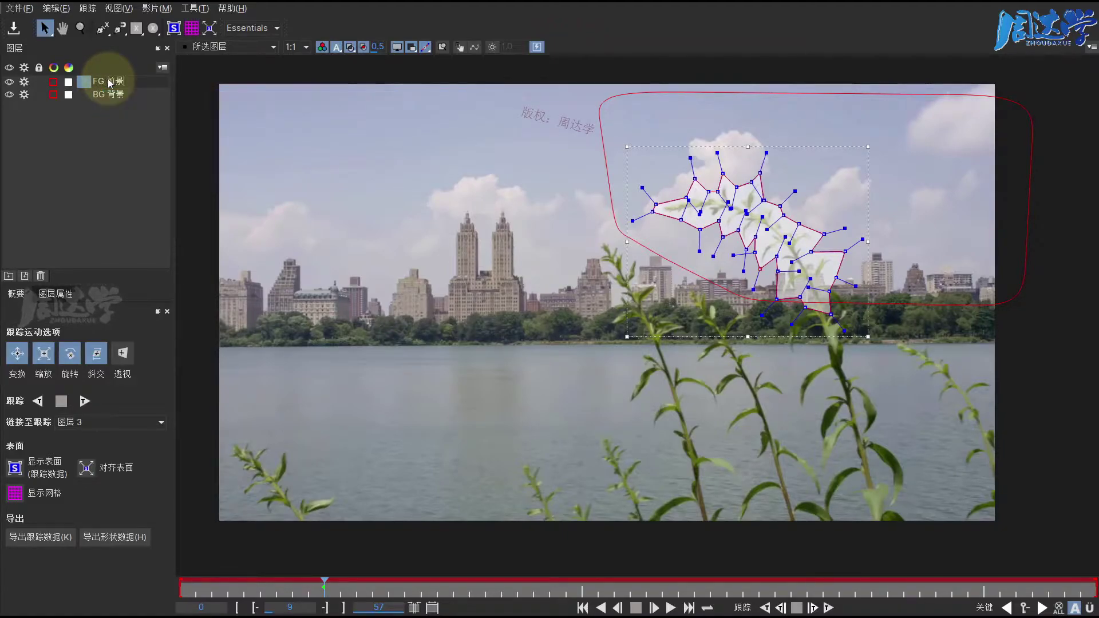
pyautogui.press('Return')
pyautogui.click(711, 155)
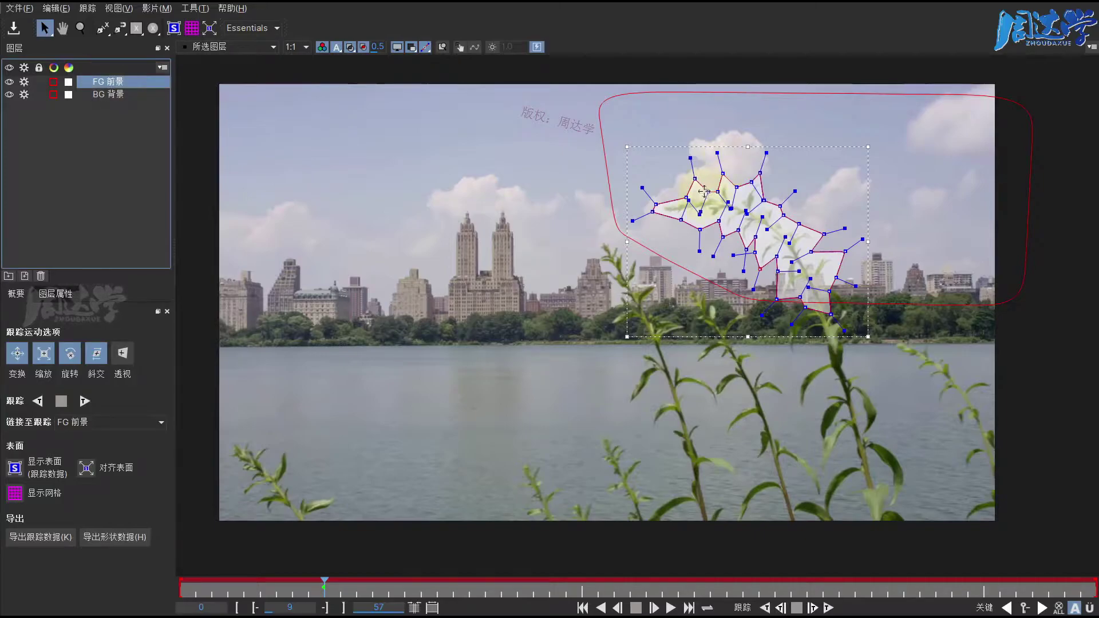
pyautogui.moveTo(724, 175); pyautogui.dragTo(723, 170)
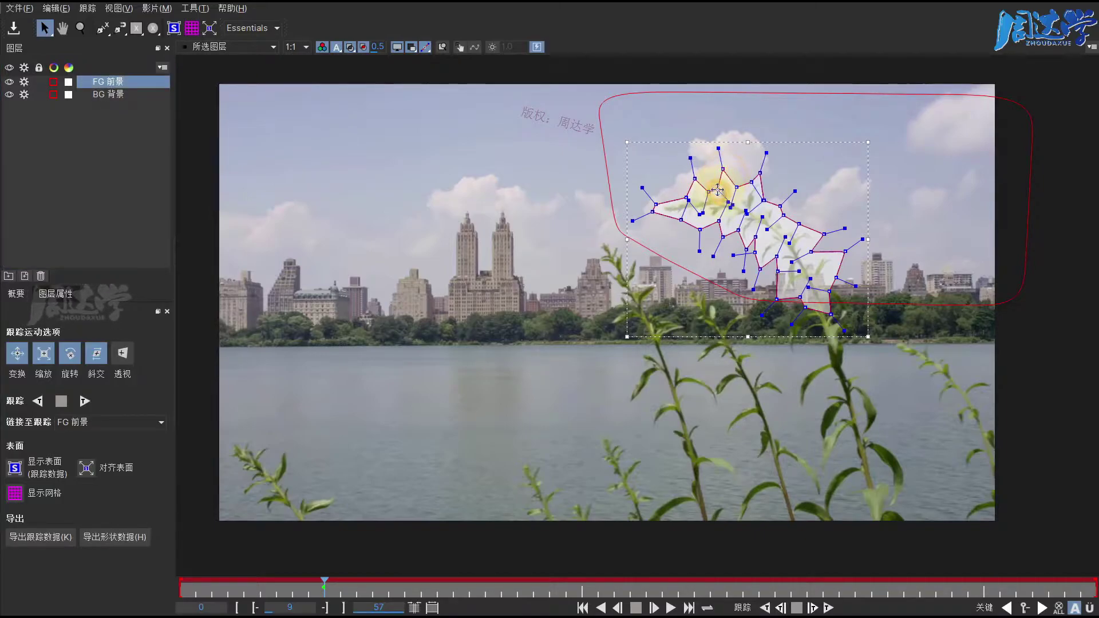
# Switch between the BG 背景 and FG 前景 layers, then choose the Classic workspace
pyautogui.click(113, 96)
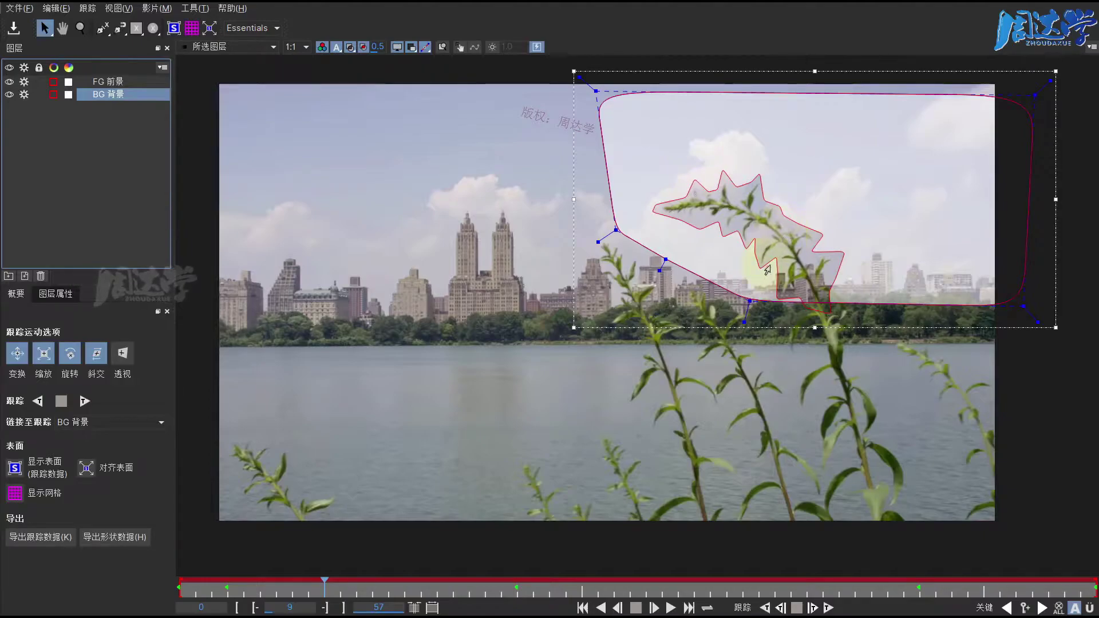
pyautogui.click(106, 82)
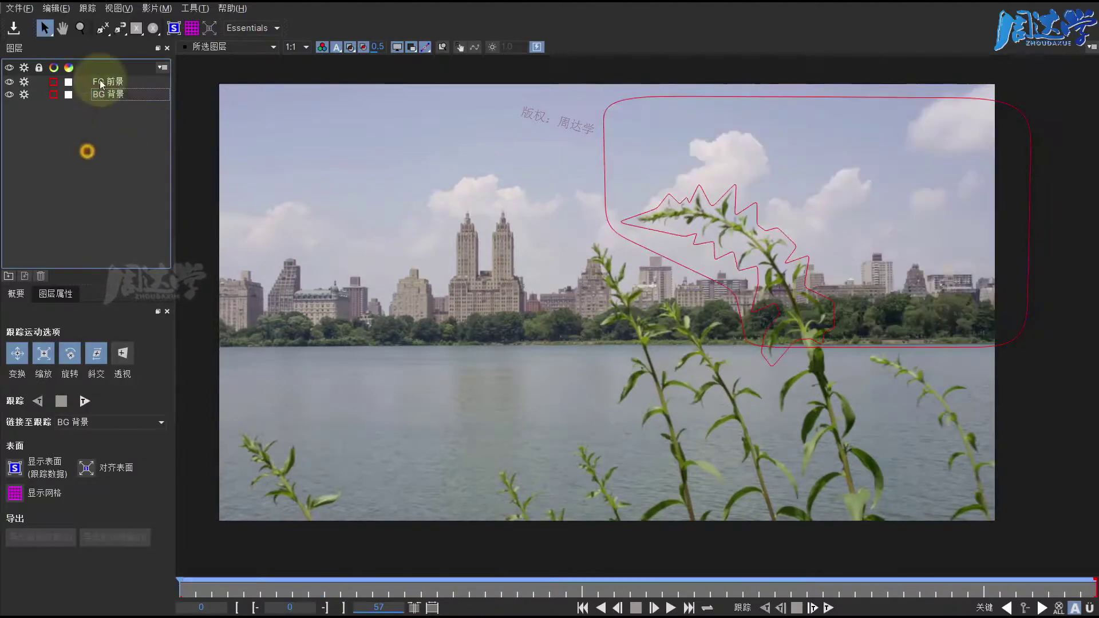
pyautogui.click(105, 98)
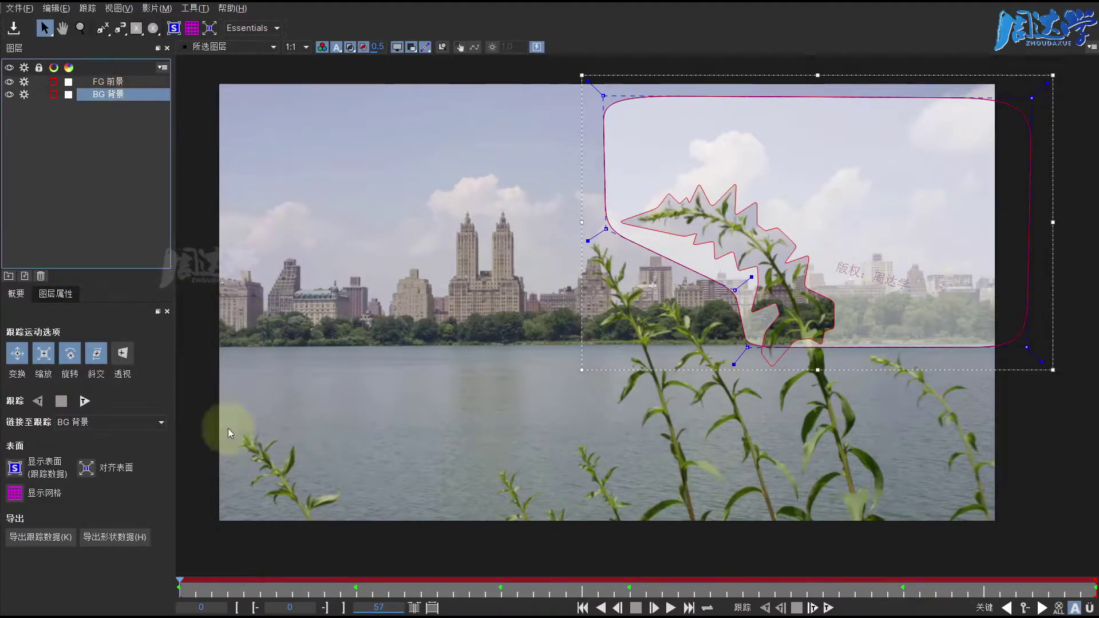
pyautogui.click(260, 29)
# Apply the Classic layout and zoom the viewer to centre the clip
pyautogui.click(248, 47)
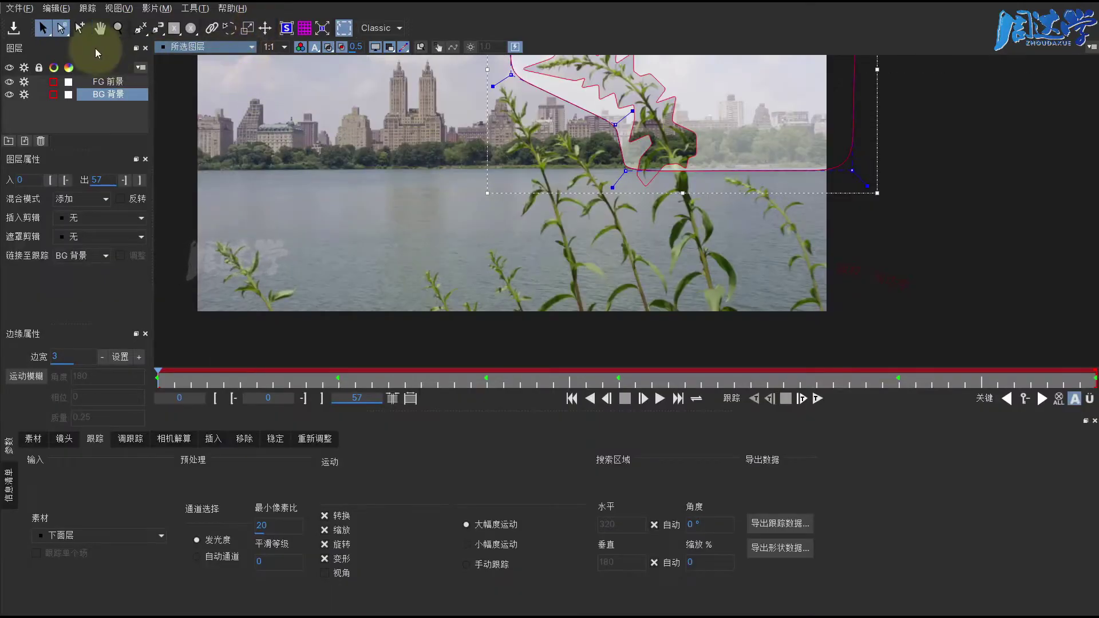
pyautogui.moveTo(213, 74); pyautogui.dragTo(610, 222)
pyautogui.scroll(-2, 610, 222)
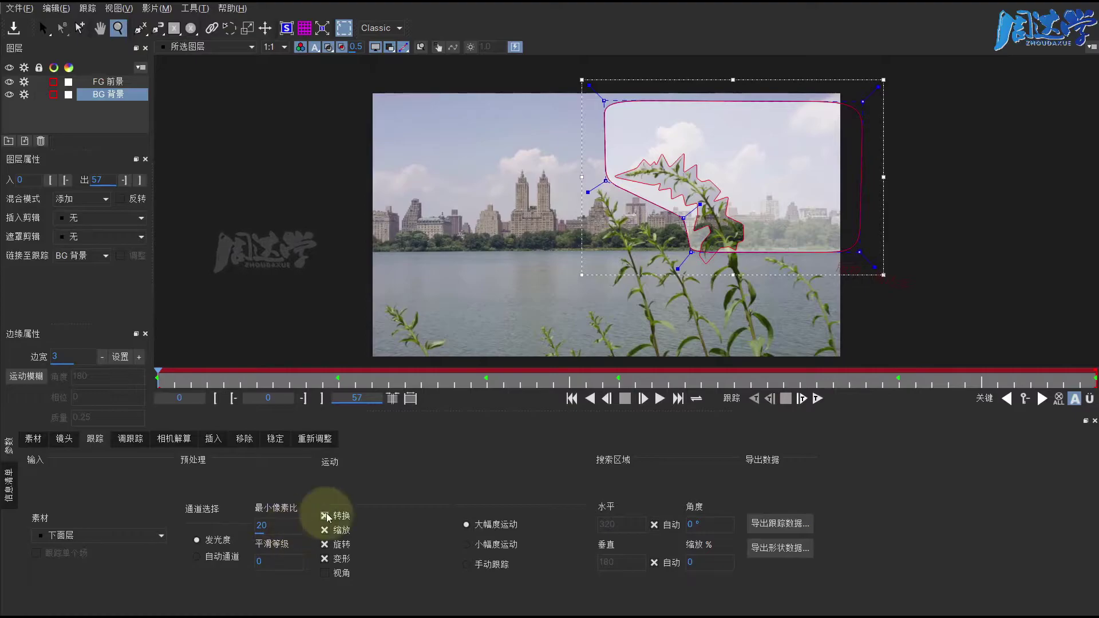
pyautogui.press('z')
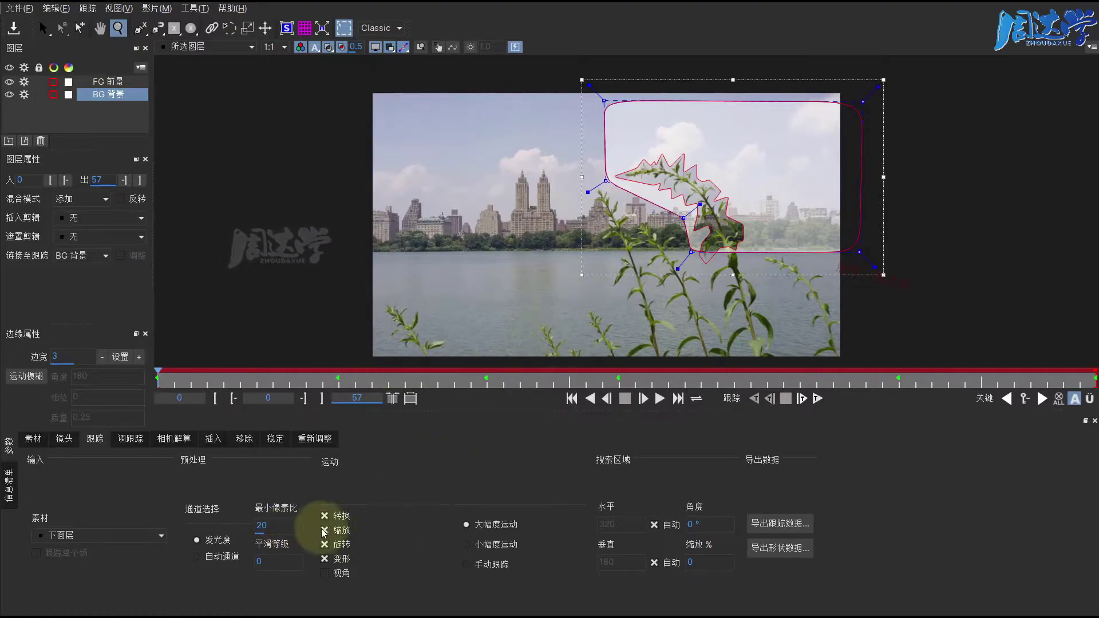
# Set BG tracking to translation only with 小幅度运动 Small Motion, then return to frame 0
pyautogui.click(325, 530)
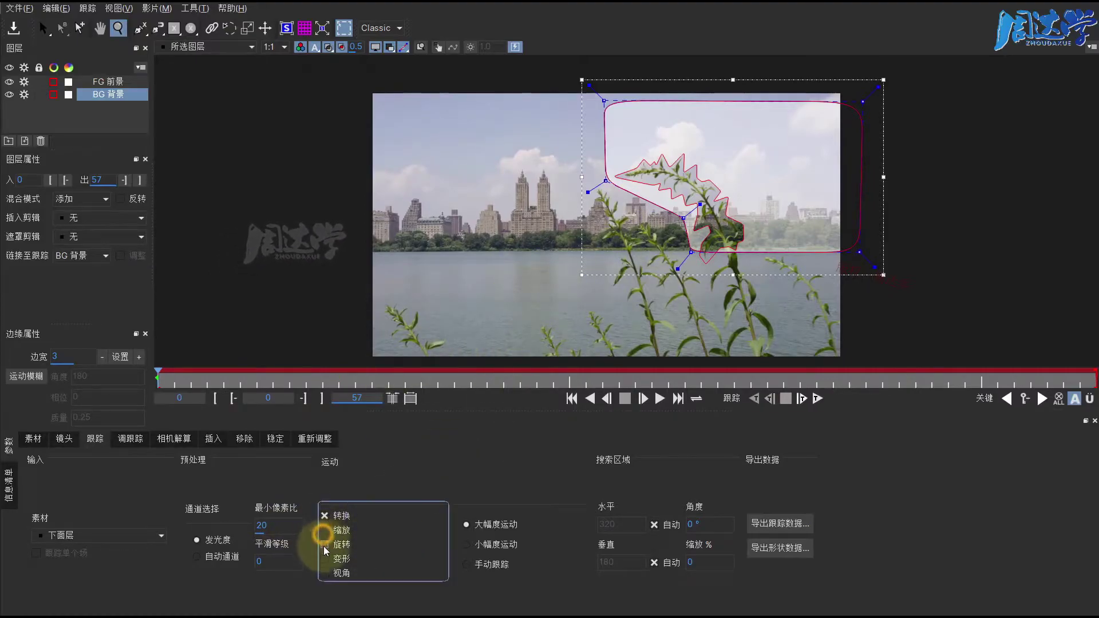
pyautogui.click(324, 545)
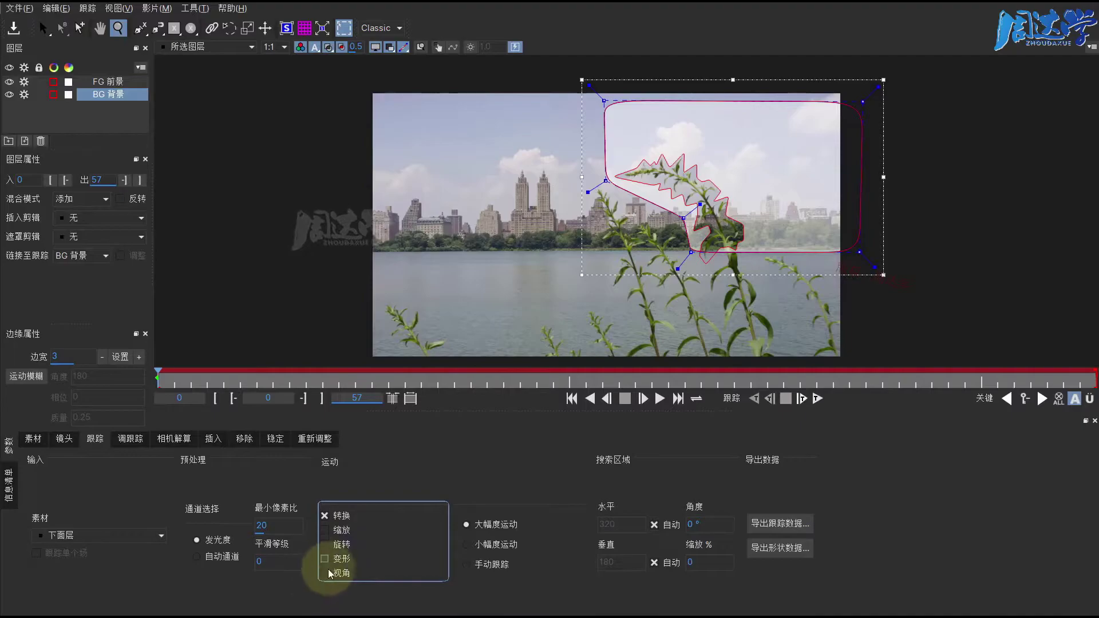
pyautogui.click(438, 380)
pyautogui.click(174, 380)
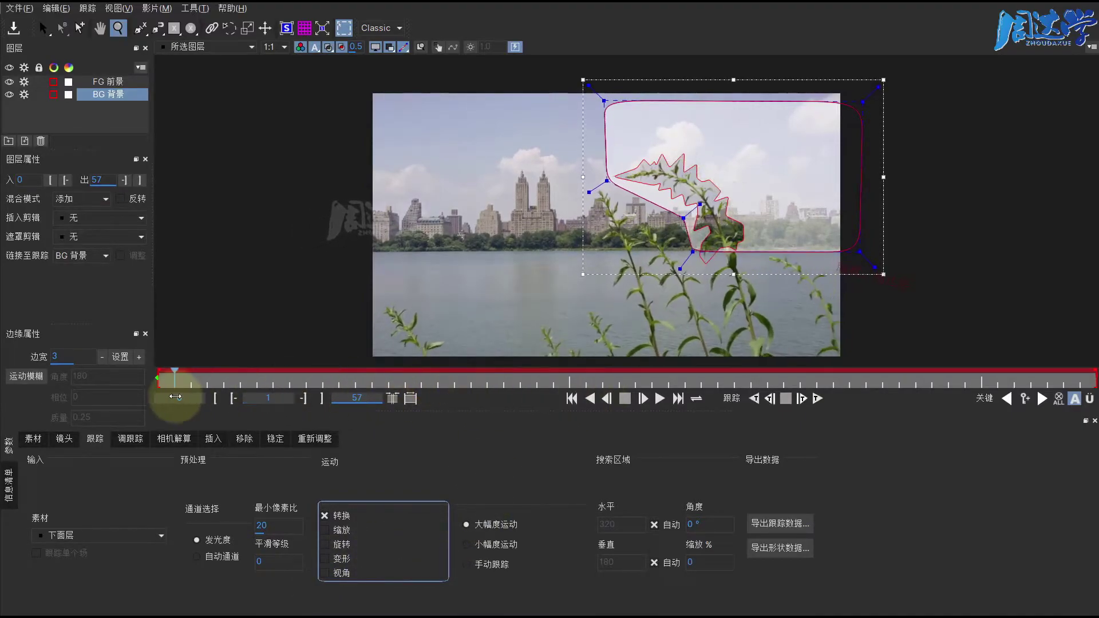
pyautogui.click(466, 544)
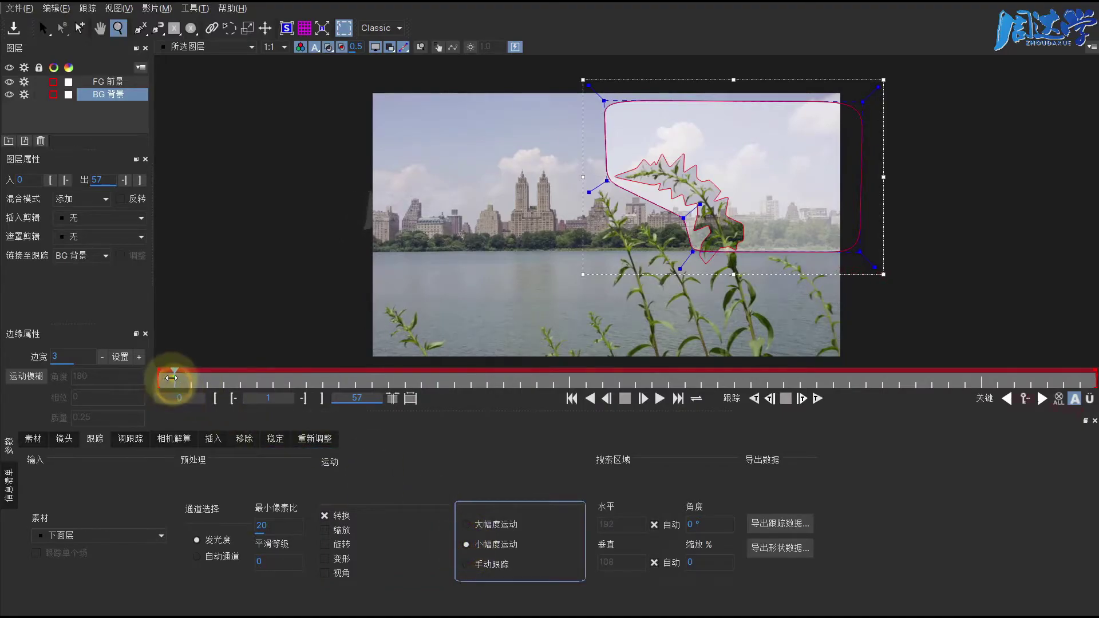
pyautogui.moveTo(171, 378); pyautogui.dragTo(160, 377)
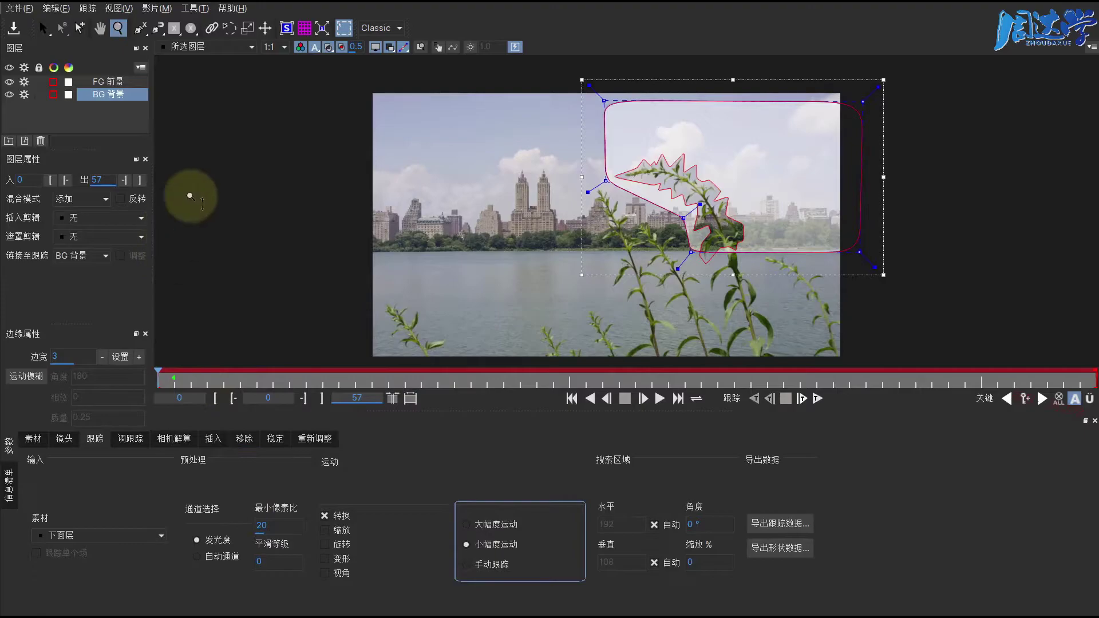
# Track the BG 背景 layer forward through all 57 frames and scrub back to check it
pyautogui.click(106, 94)
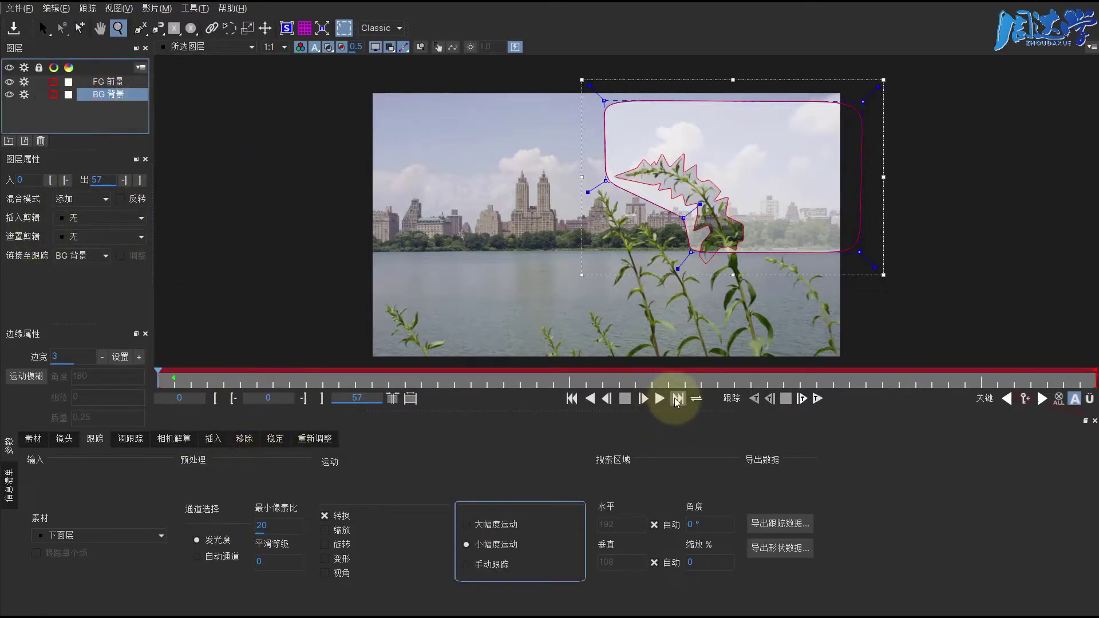
pyautogui.click(817, 398)
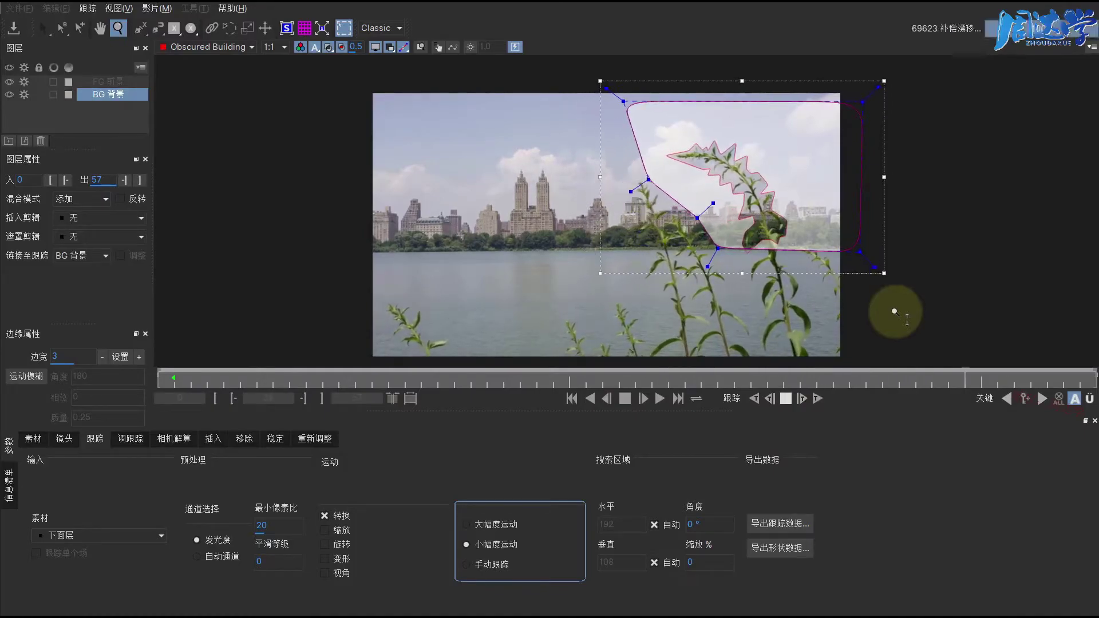
pyautogui.moveTo(1060, 381); pyautogui.dragTo(216, 371)
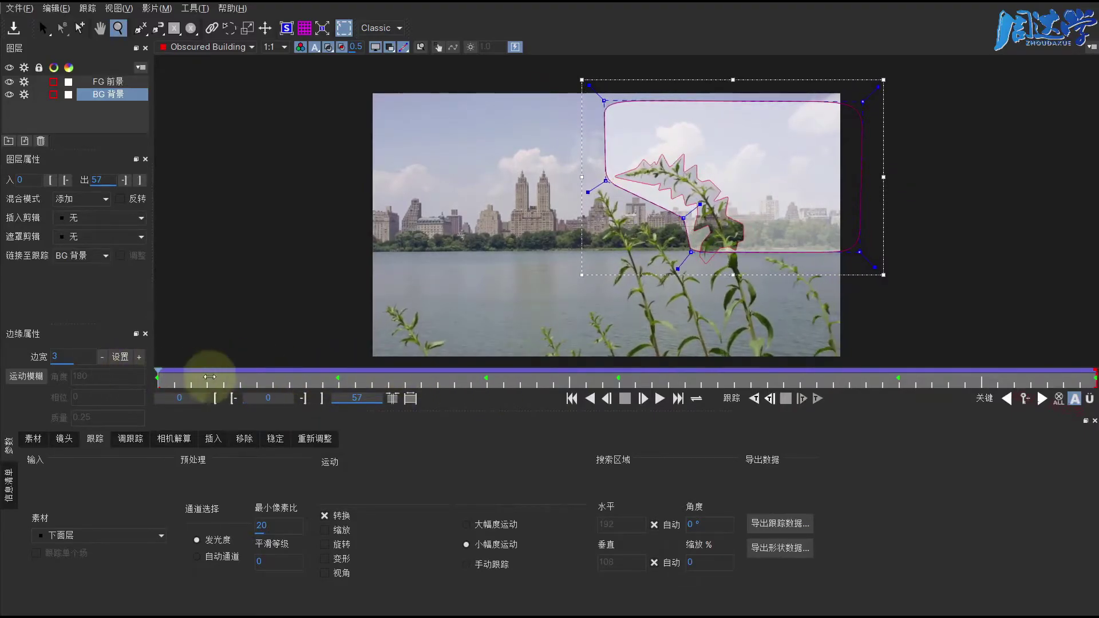
pyautogui.moveTo(215, 371)
pyautogui.mouseDown()
pyautogui.moveTo(855, 391)
pyautogui.moveTo(175, 378)
pyautogui.mouseUp()
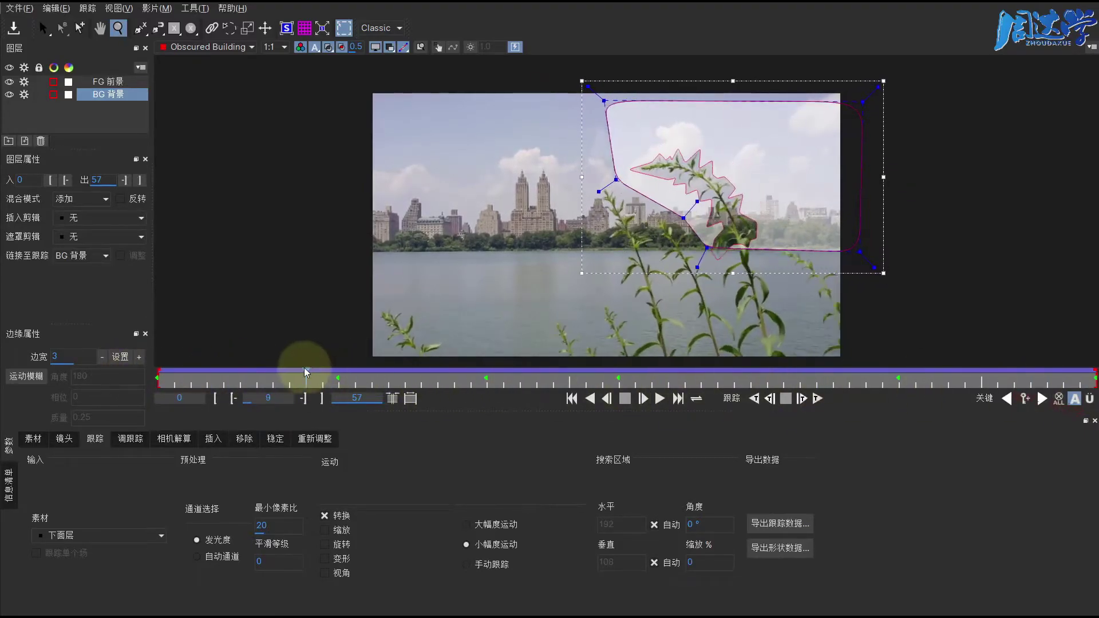
# Track the FG 前景 plant shape forward to frame 31, hide its transform box, and open 移除 Remove
pyautogui.click(102, 81)
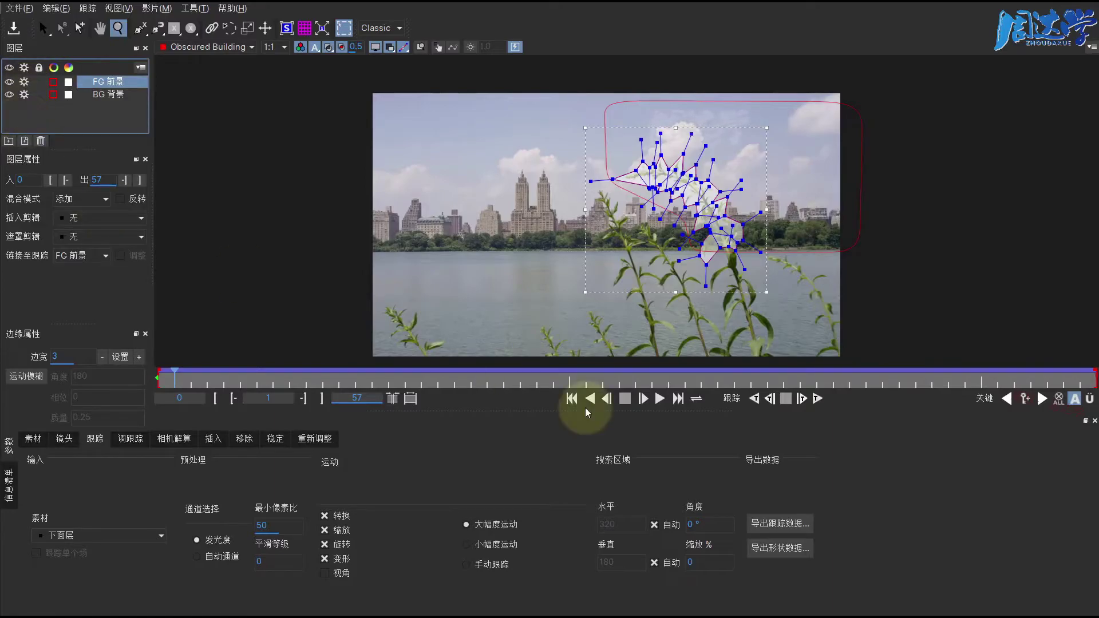
pyautogui.click(660, 399)
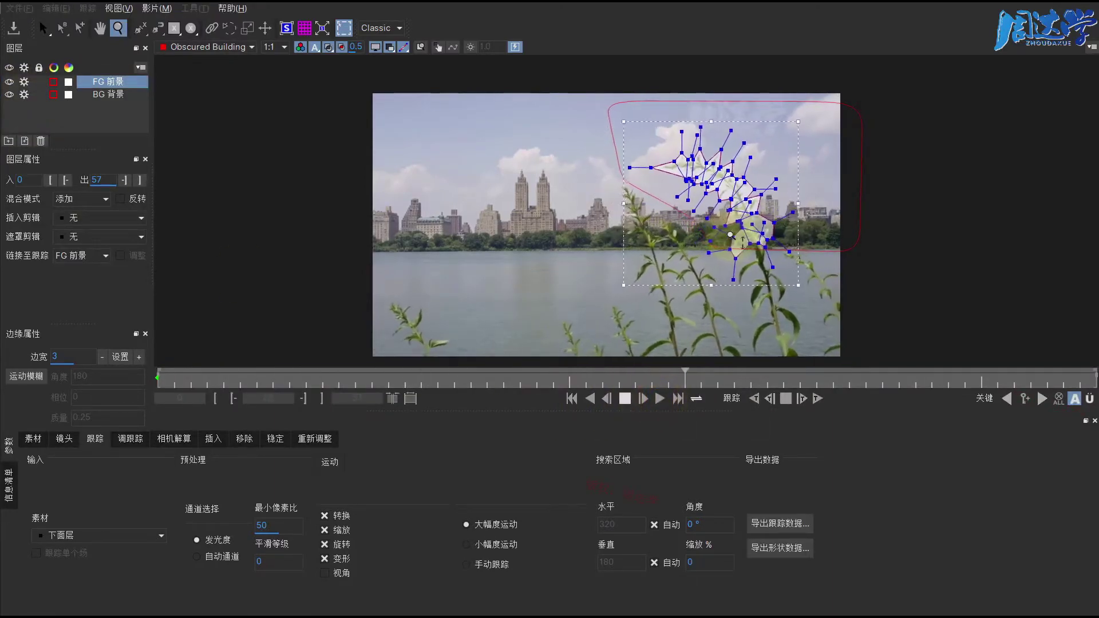
pyautogui.click(626, 399)
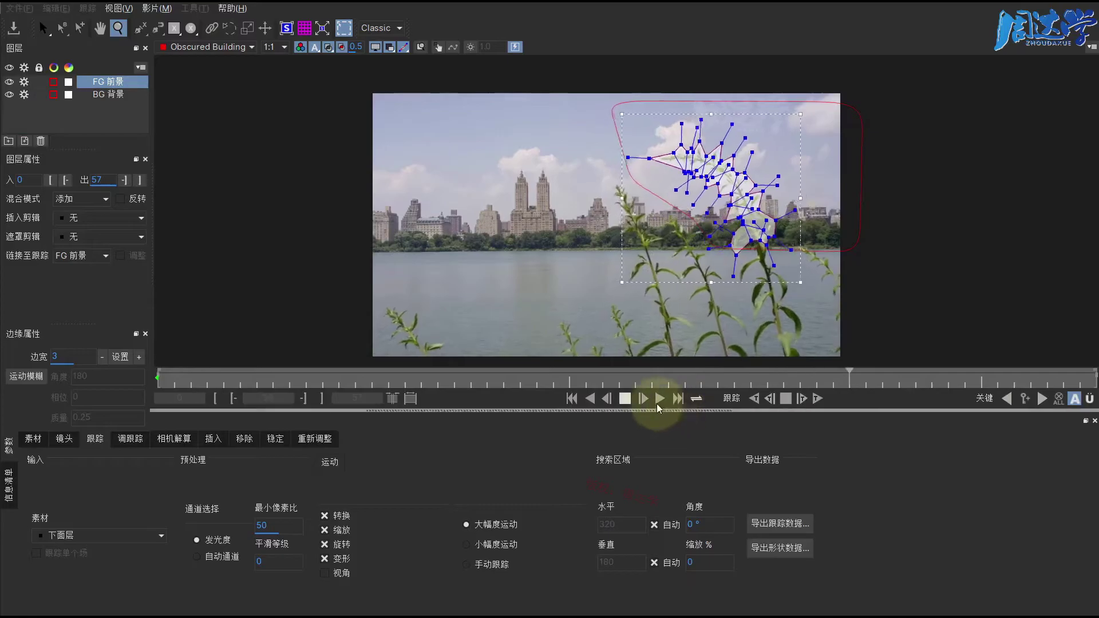
pyautogui.click(626, 400)
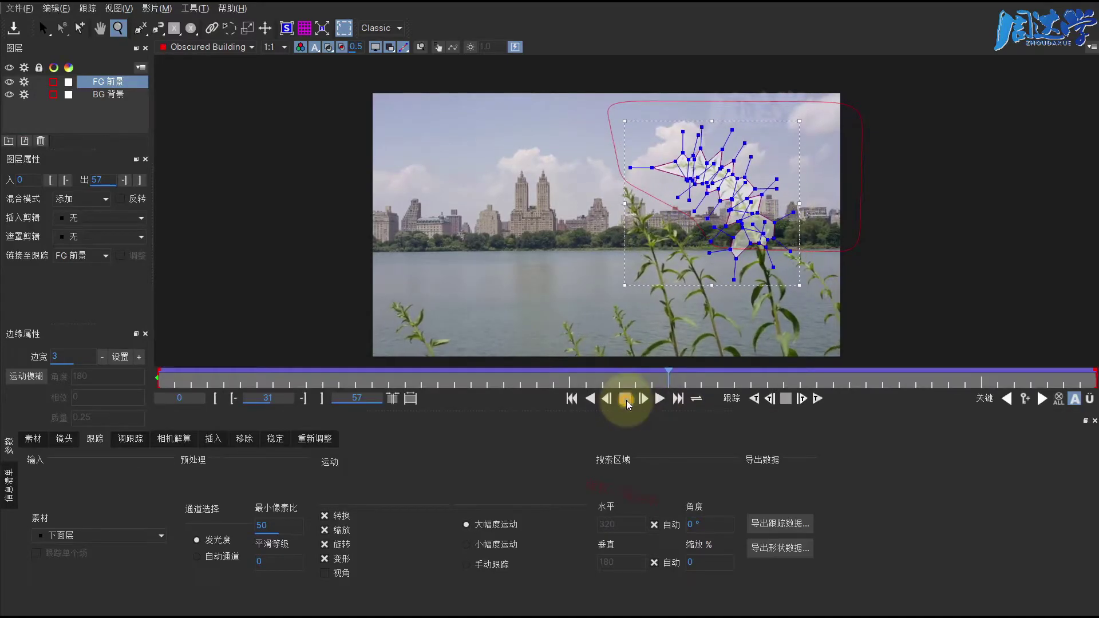
pyautogui.click(103, 86)
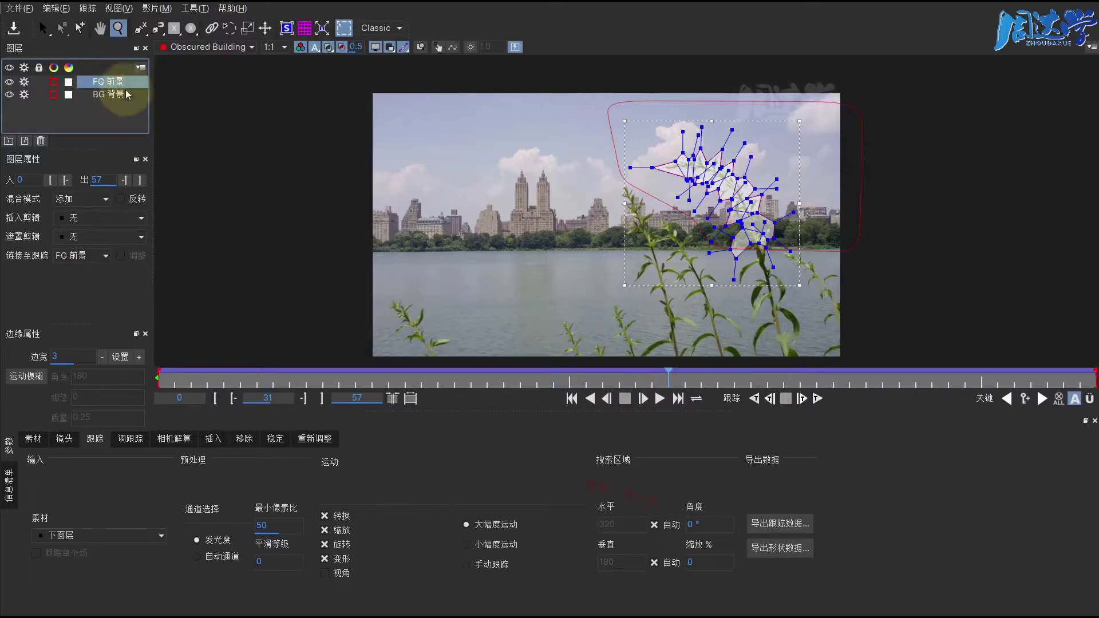
pyautogui.click(345, 28)
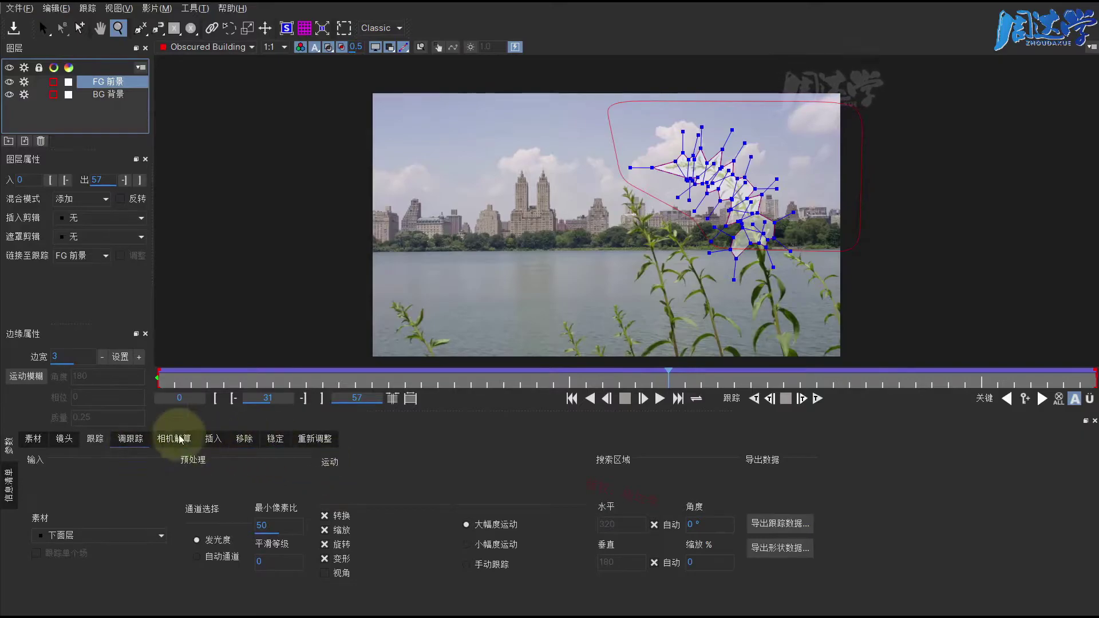
pyautogui.click(243, 438)
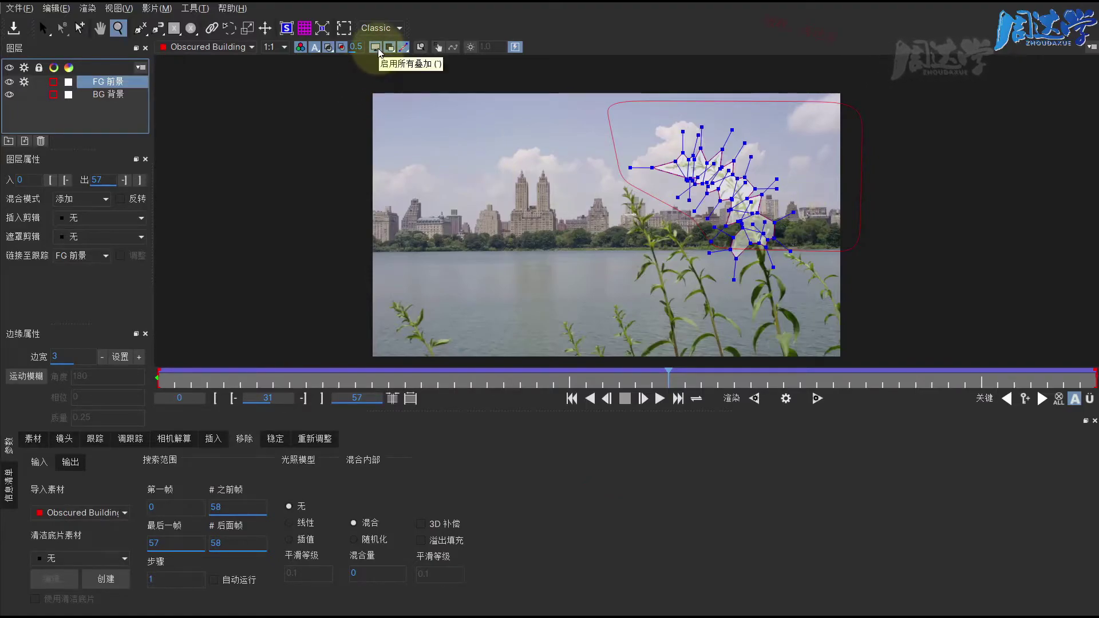
# Turn off all overlays and the plant matte, enlarge the footage, and scrub back to frame 0
pyautogui.click(376, 47)
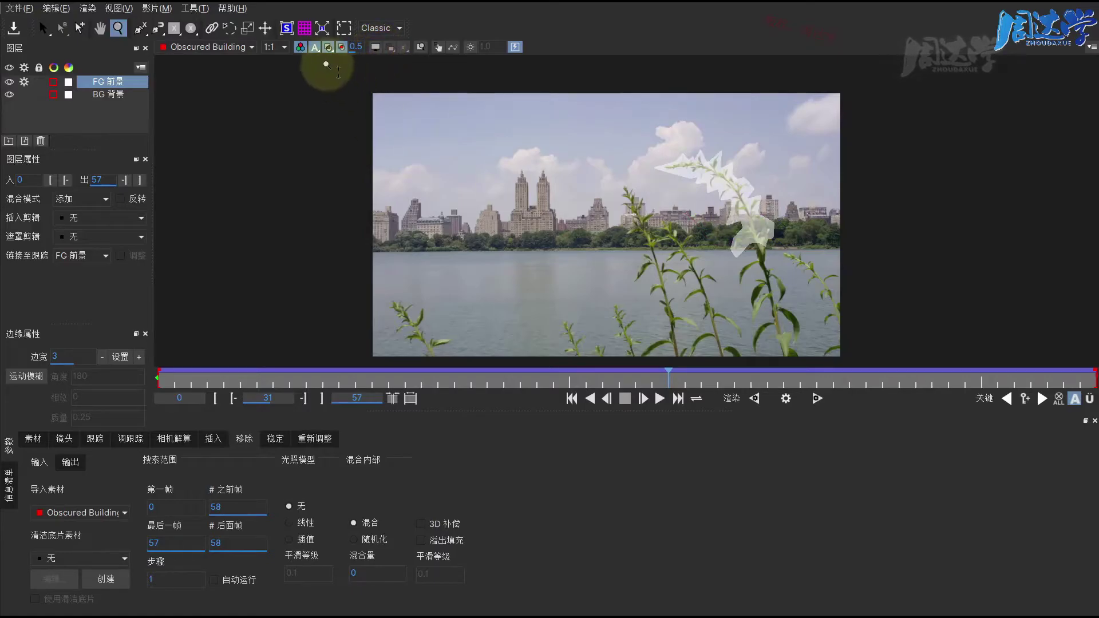
pyautogui.click(329, 49)
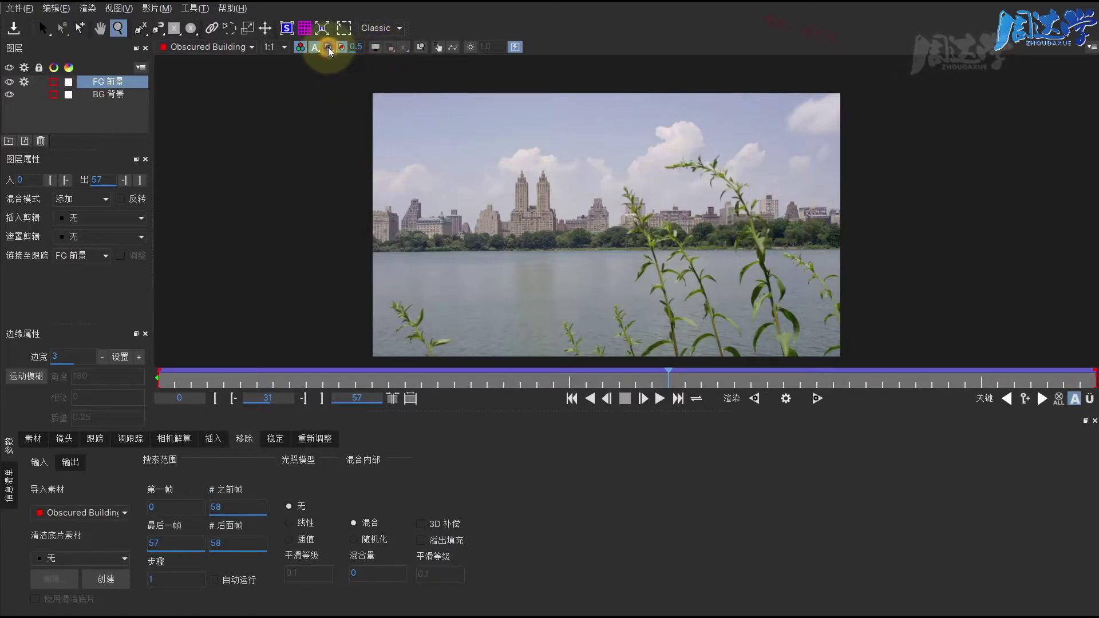
pyautogui.moveTo(747, 181); pyautogui.dragTo(766, 166)
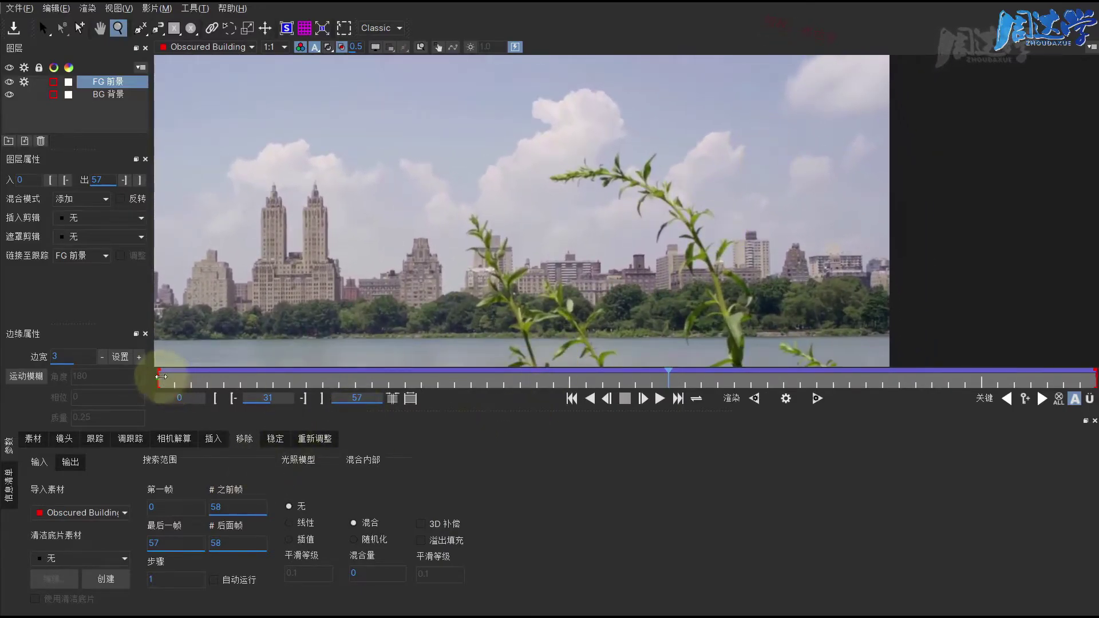
pyautogui.moveTo(161, 377)
pyautogui.mouseDown()
pyautogui.moveTo(833, 378)
pyautogui.moveTo(173, 383)
pyautogui.mouseUp()
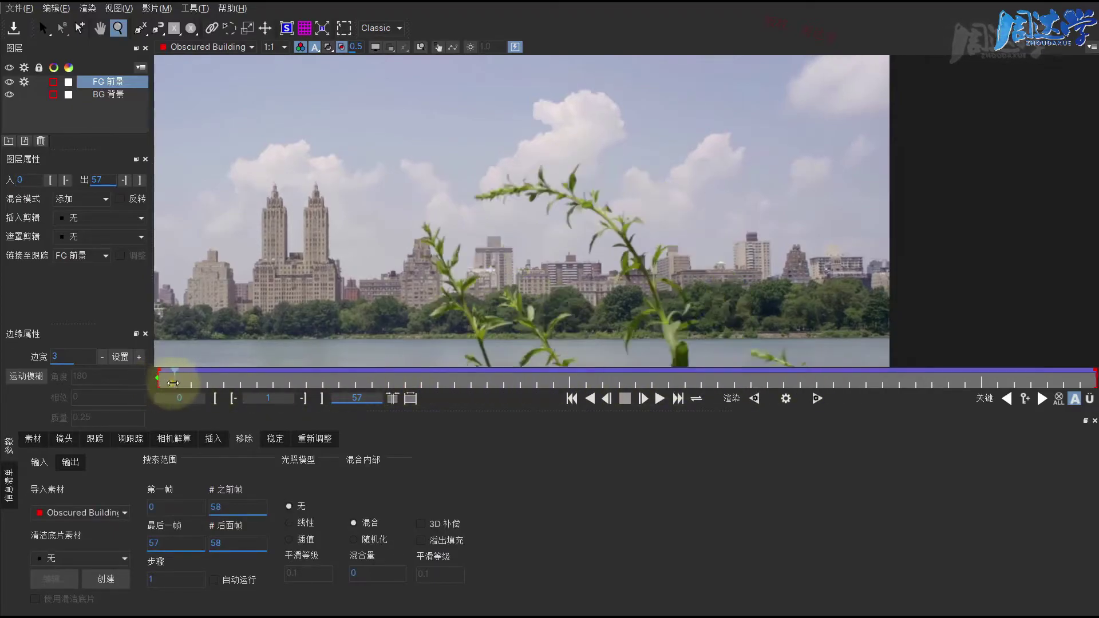
pyautogui.moveTo(173, 383); pyautogui.dragTo(134, 380)
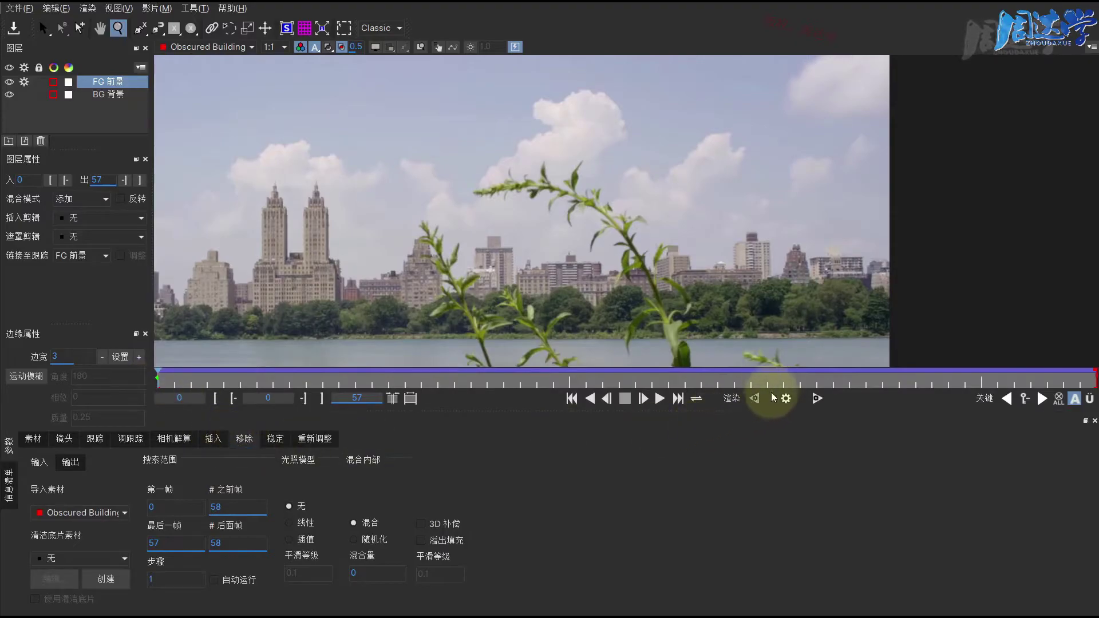
# Render the removal for frame 0, zoom in on the skyline, and select the FG 前景 layer
pyautogui.click(787, 400)
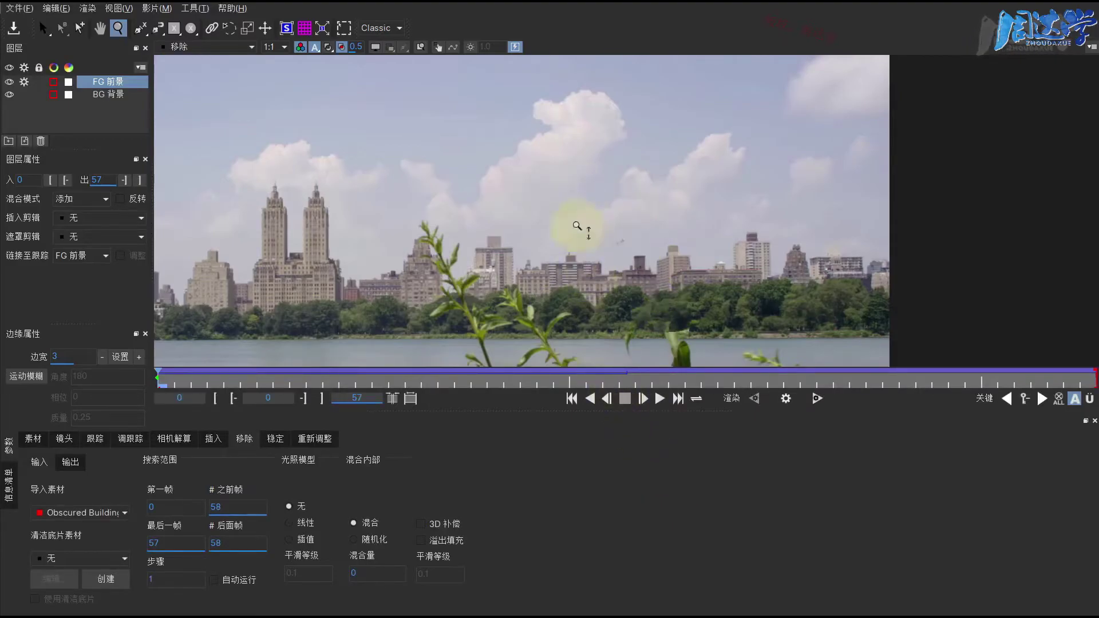
pyautogui.click(166, 381)
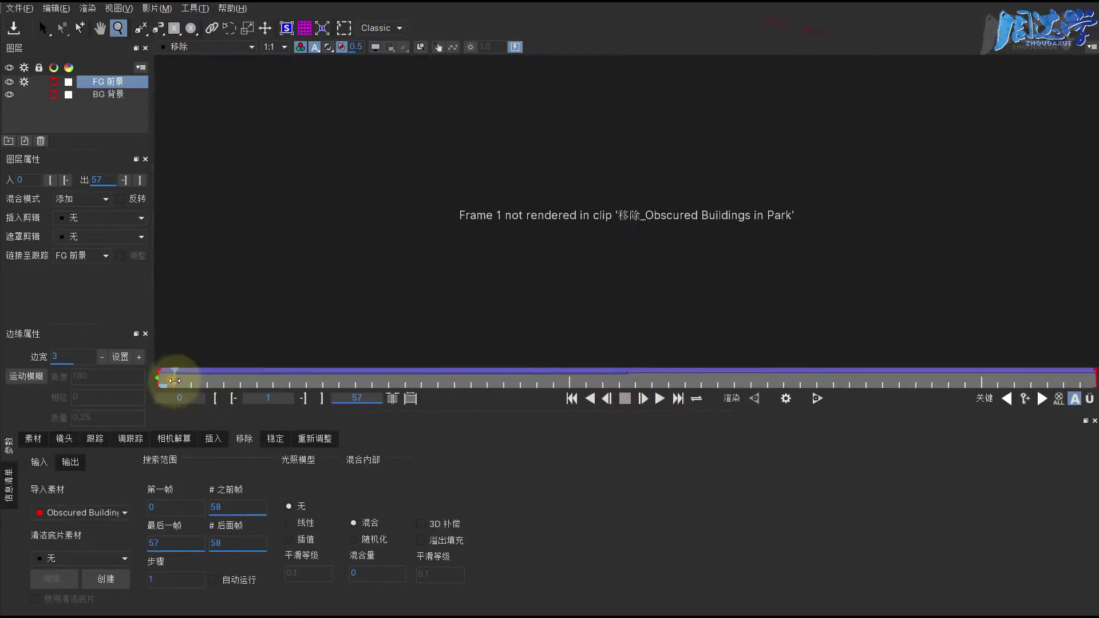
pyautogui.moveTo(166, 380); pyautogui.dragTo(158, 380)
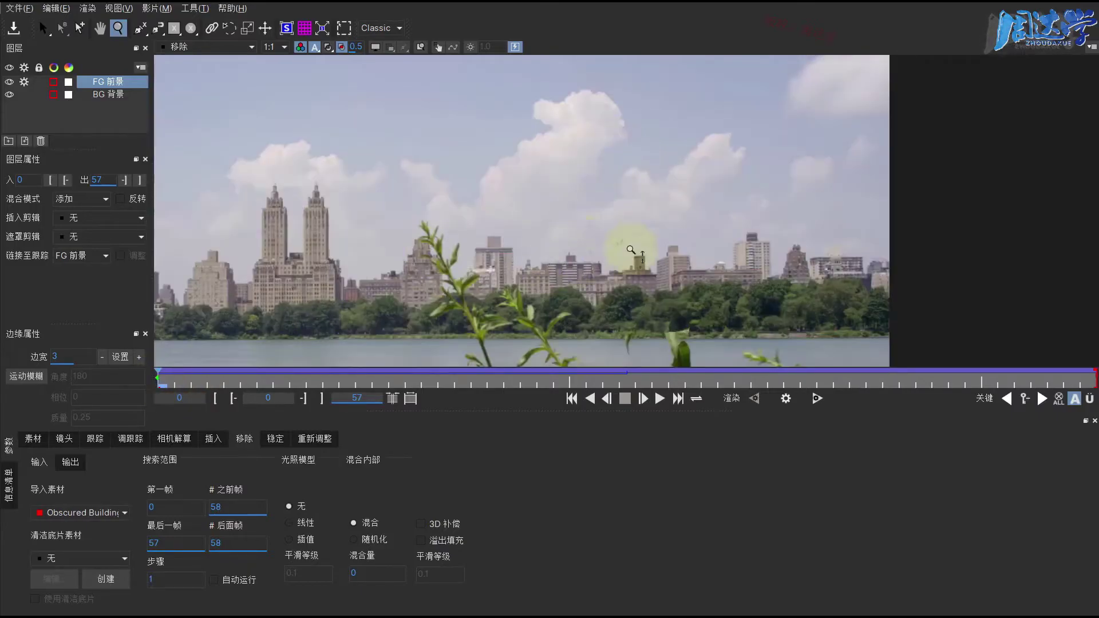
pyautogui.click(630, 250)
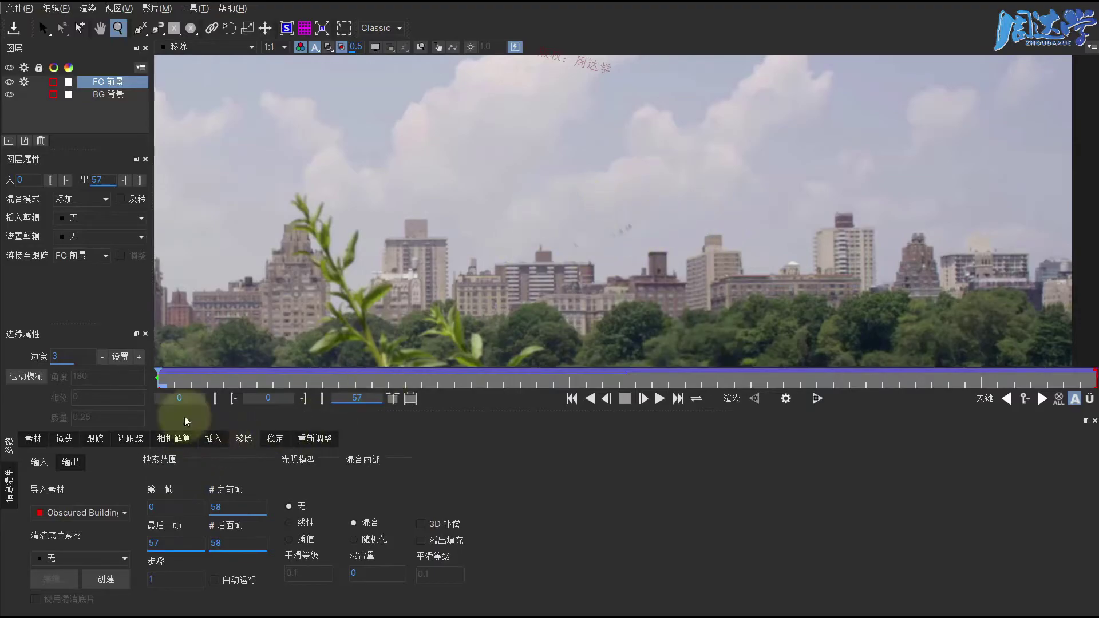
pyautogui.click(100, 81)
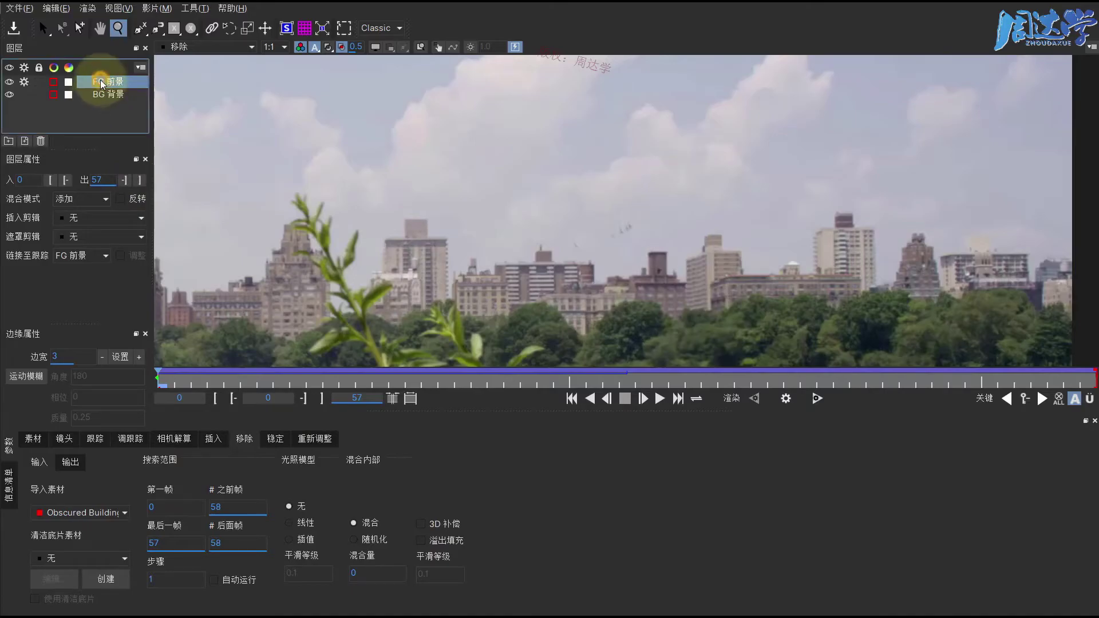
# Turn overlays back on at frame 0, show the 跟踪 (Track) settings, and pick the Select tool
pyautogui.click(375, 47)
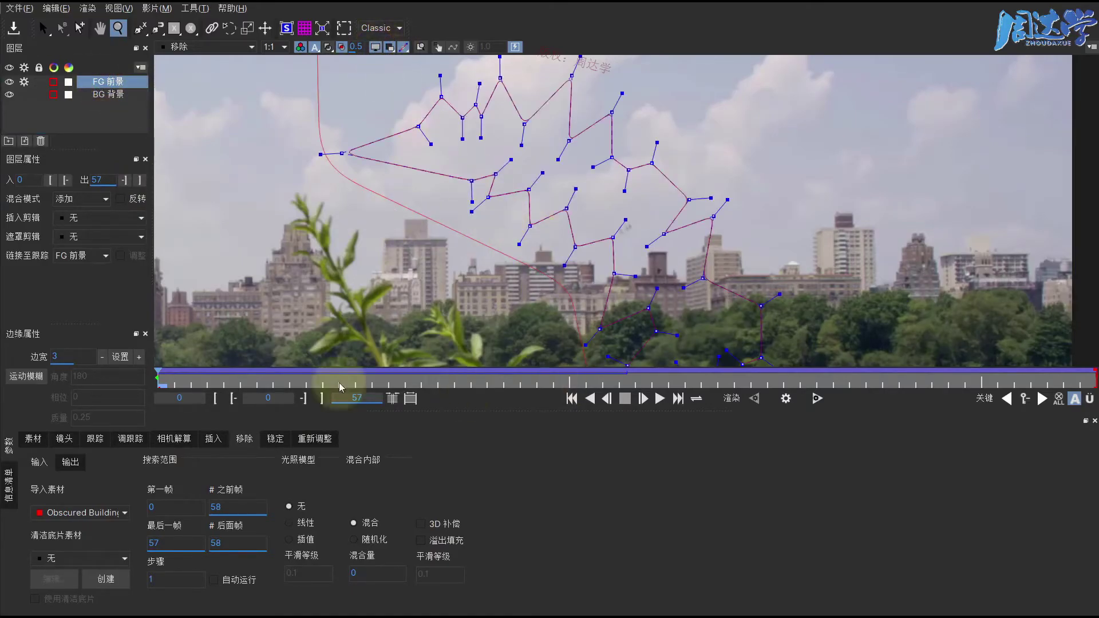
pyautogui.click(159, 380)
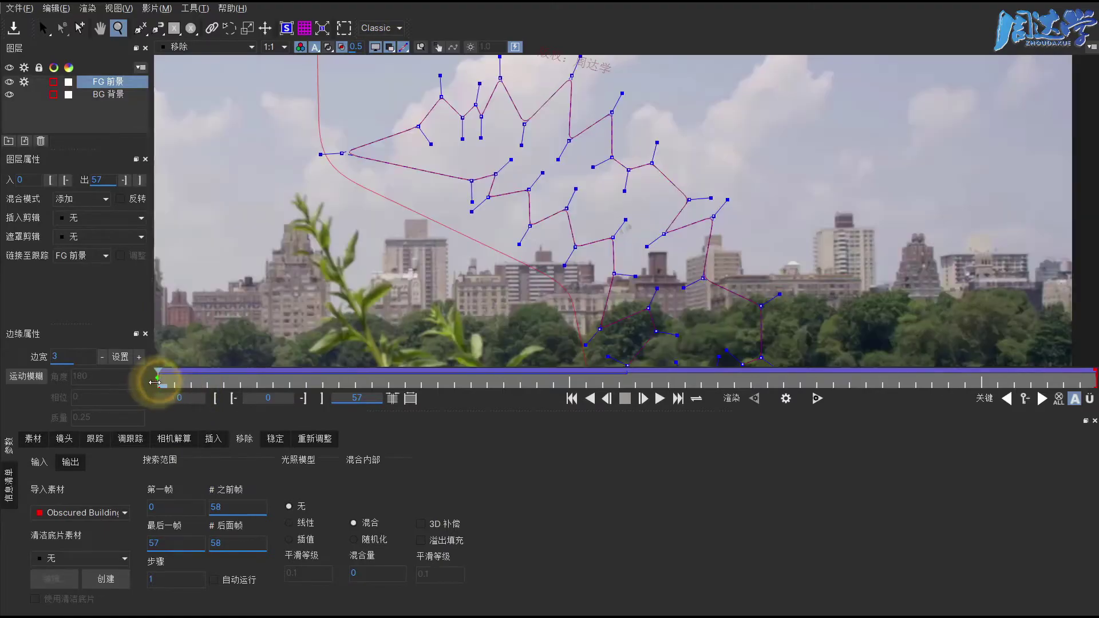
pyautogui.click(95, 438)
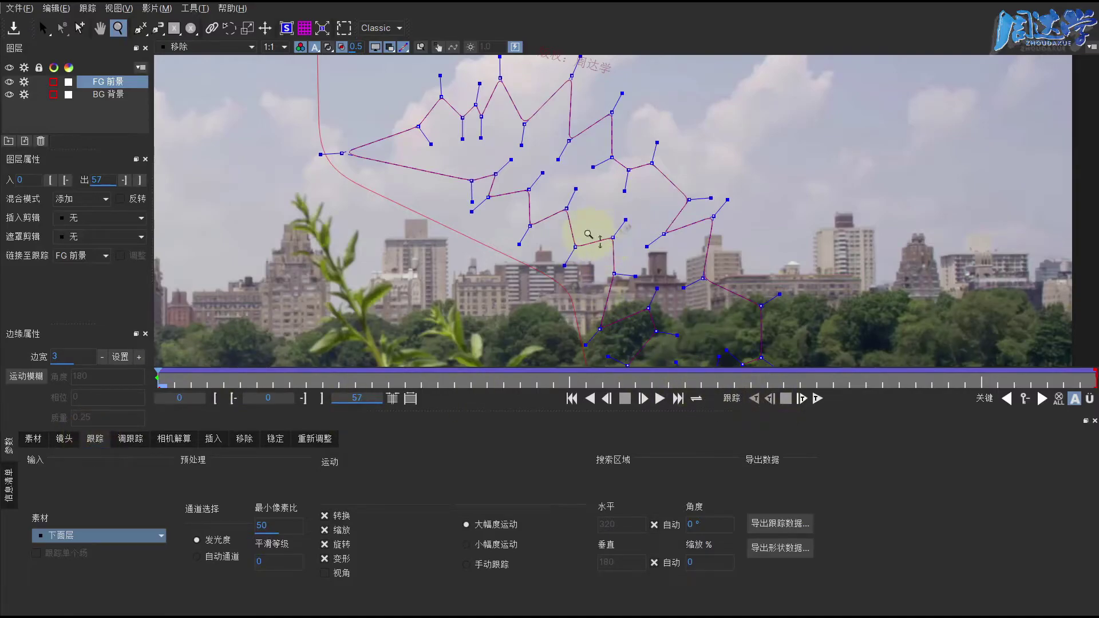
pyautogui.click(43, 27)
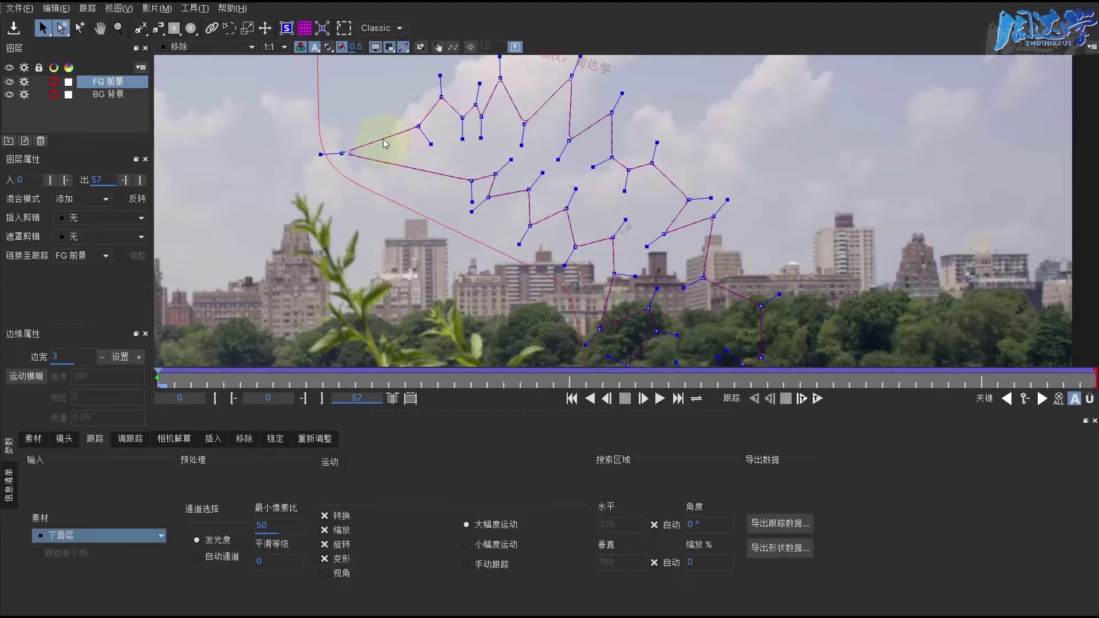
pyautogui.click(195, 48)
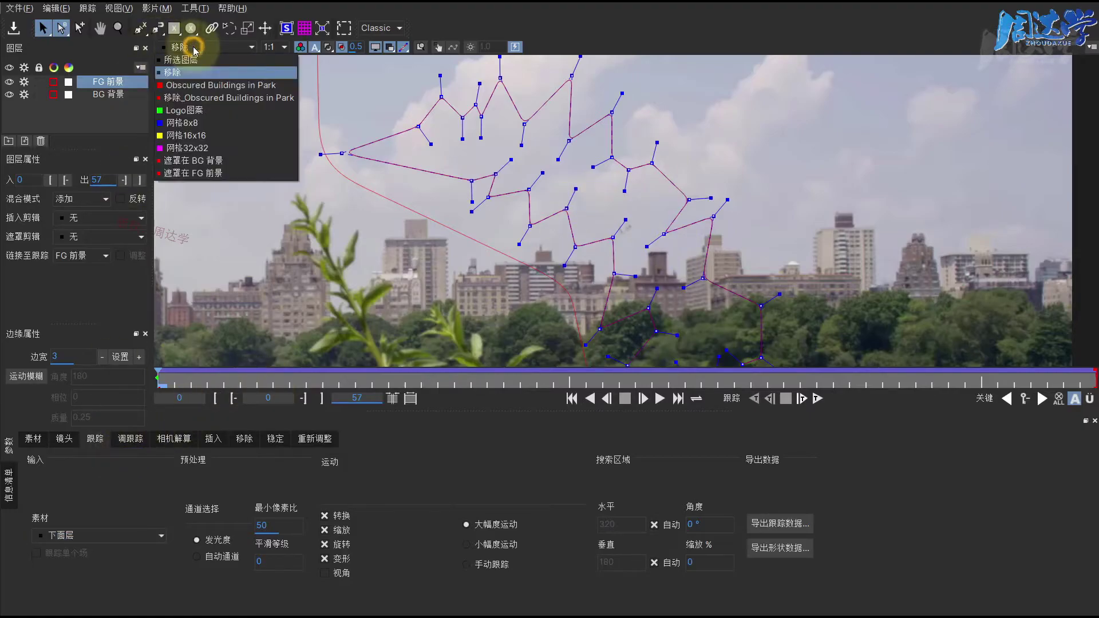
pyautogui.click(188, 87)
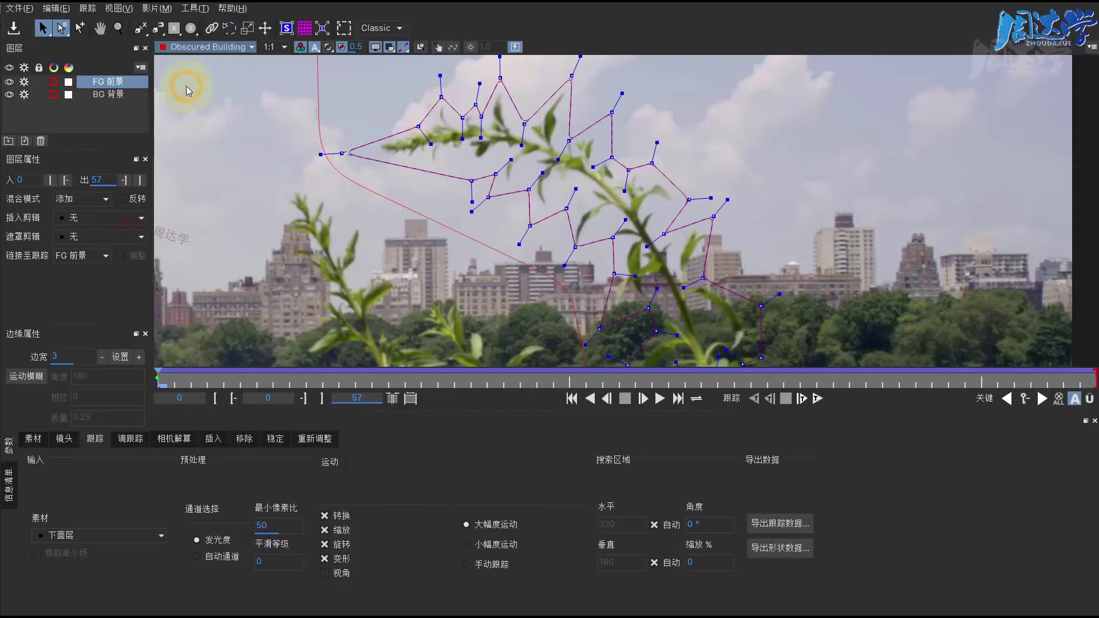
pyautogui.click(193, 47)
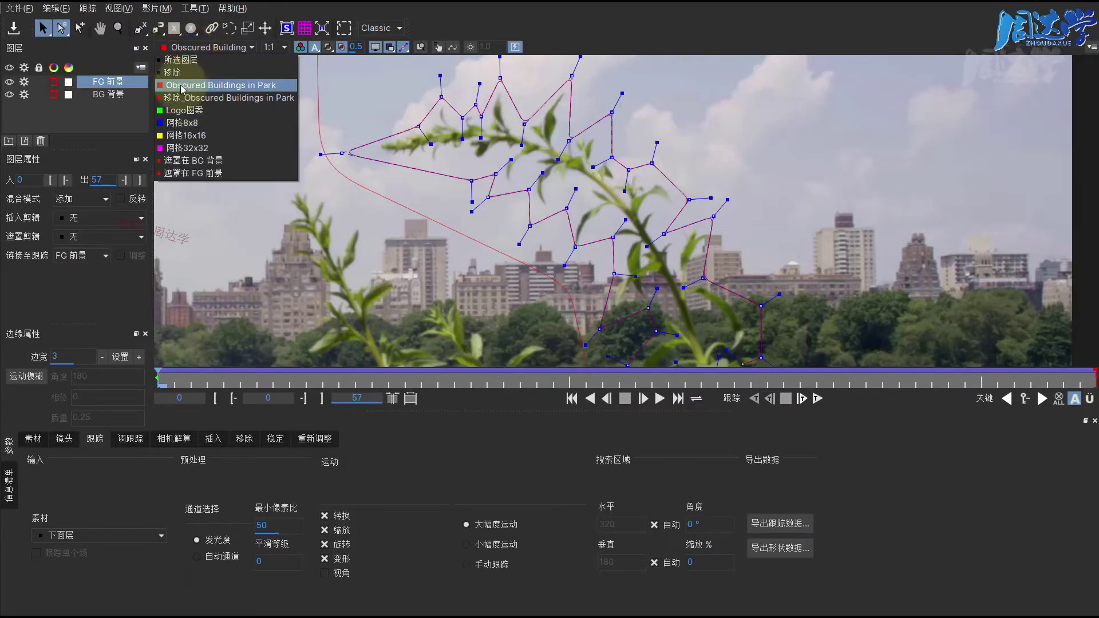
pyautogui.click(466, 20)
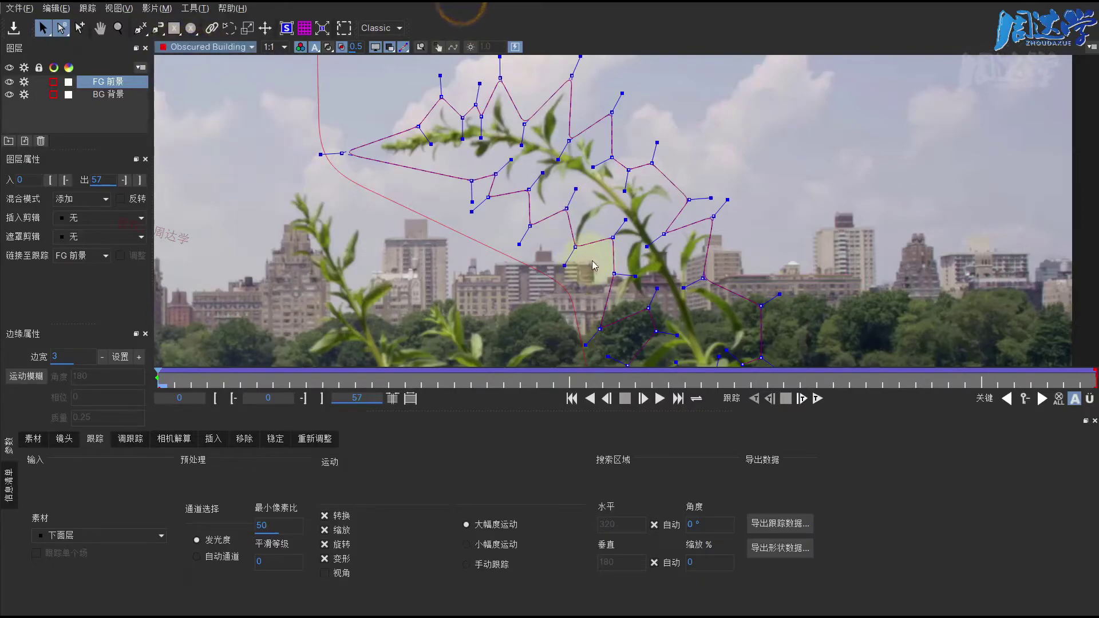
pyautogui.click(193, 47)
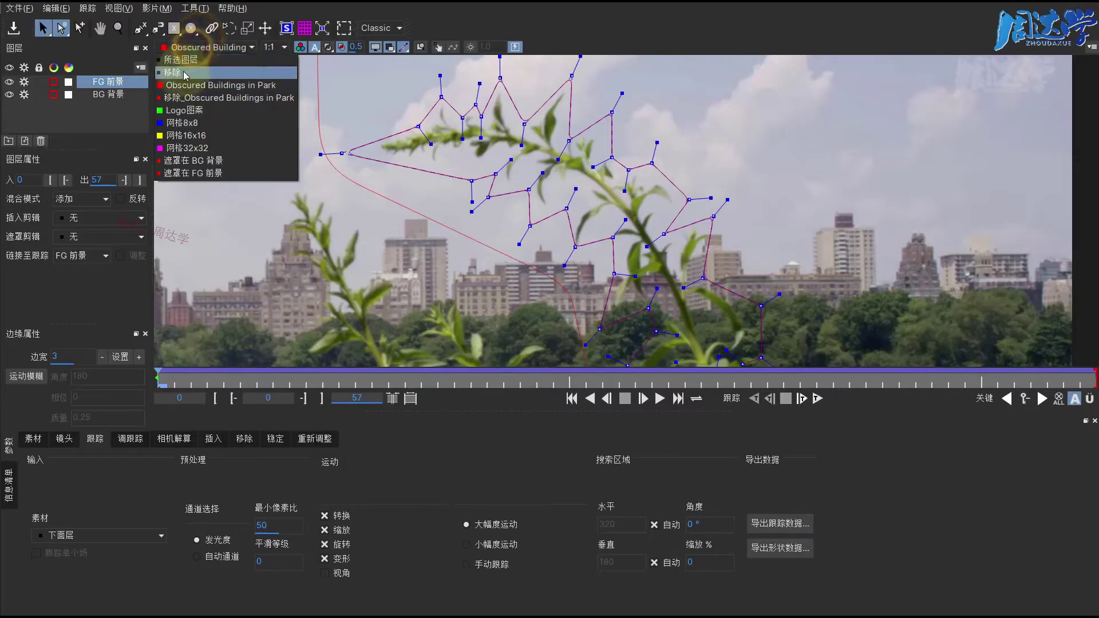
pyautogui.click(184, 74)
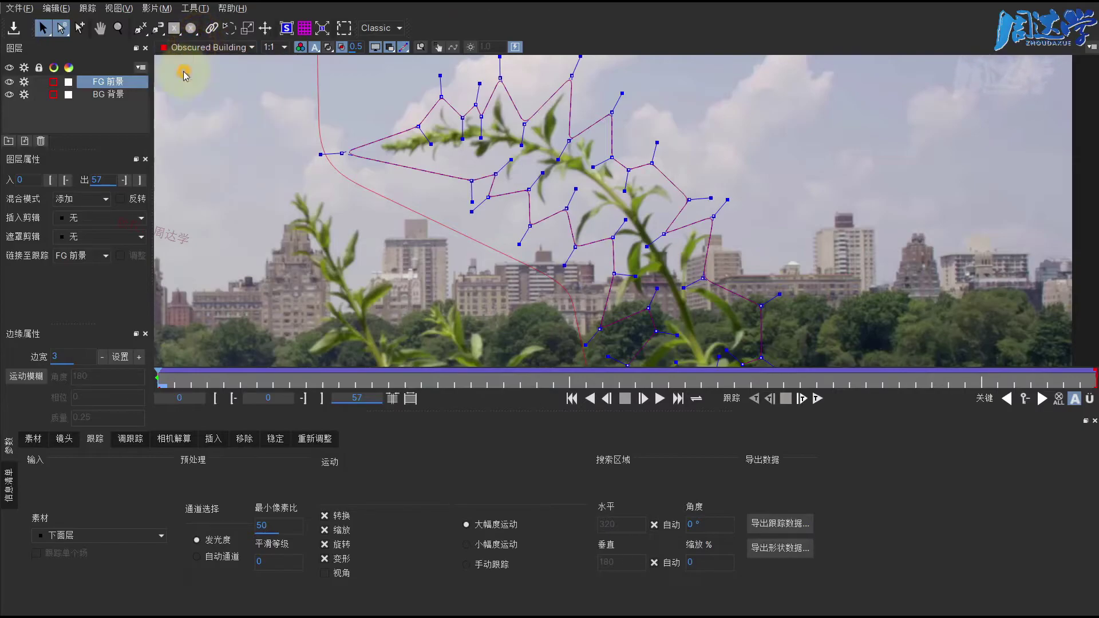
pyautogui.click(201, 47)
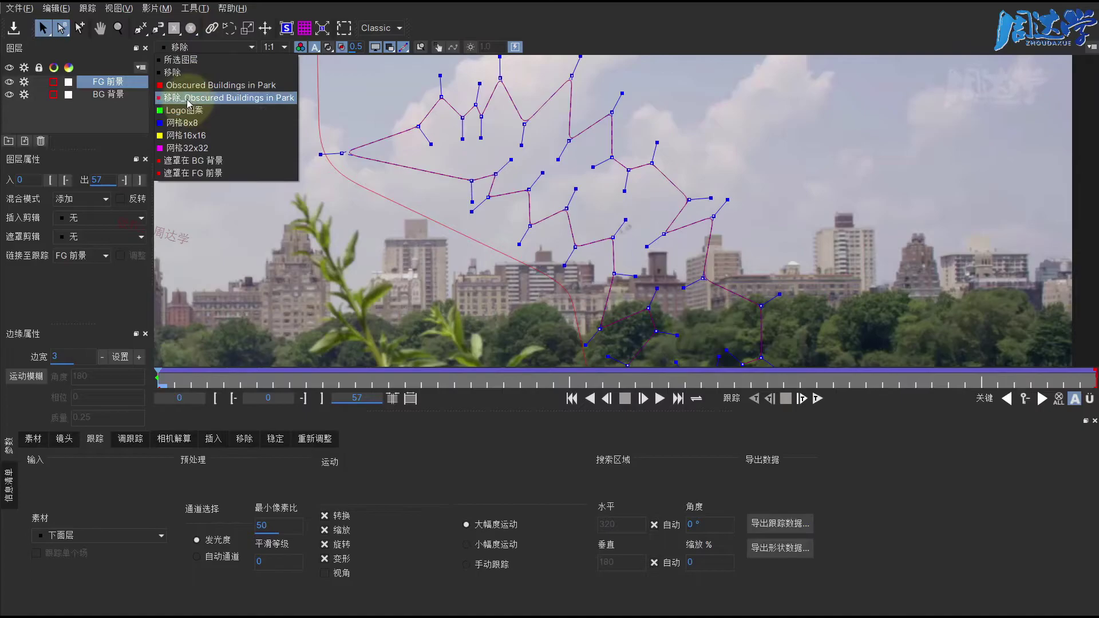
pyautogui.click(188, 87)
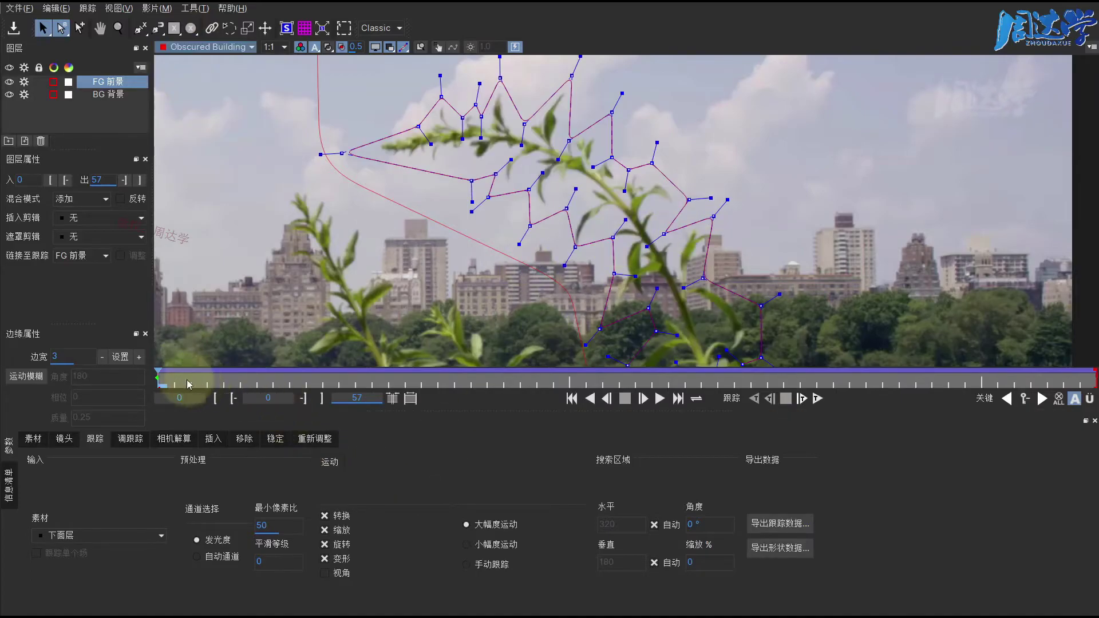
pyautogui.moveTo(172, 381); pyautogui.dragTo(372, 381)
pyautogui.moveTo(258, 393); pyautogui.dragTo(86, 422)
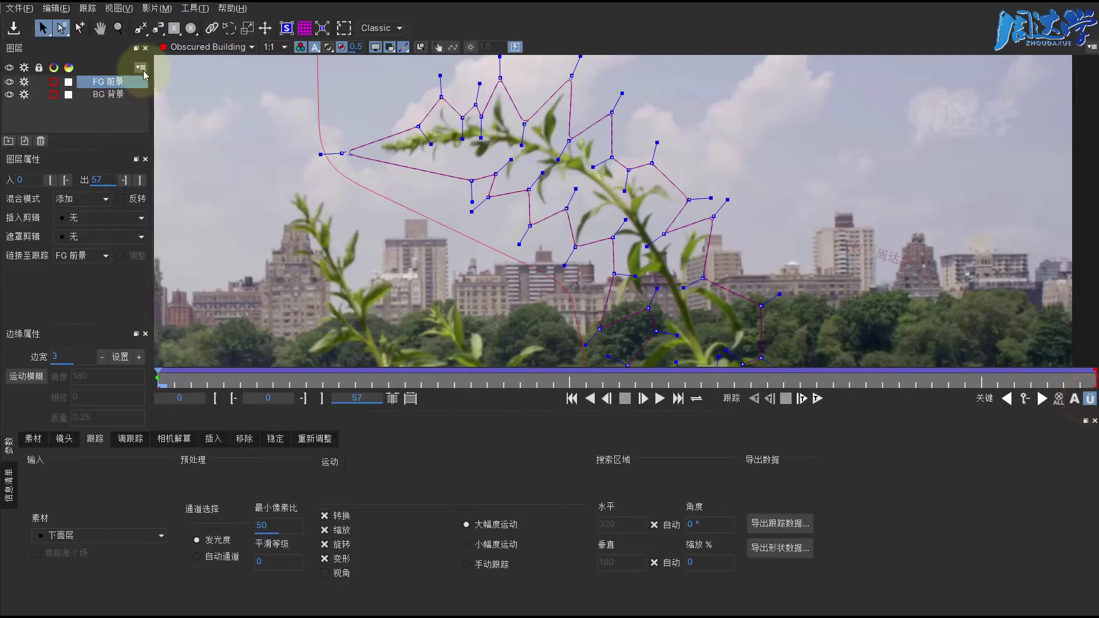
# Zoom out the viewer and select three points on the plant's roto shape
pyautogui.click(118, 27)
pyautogui.moveTo(752, 213); pyautogui.dragTo(640, 193)
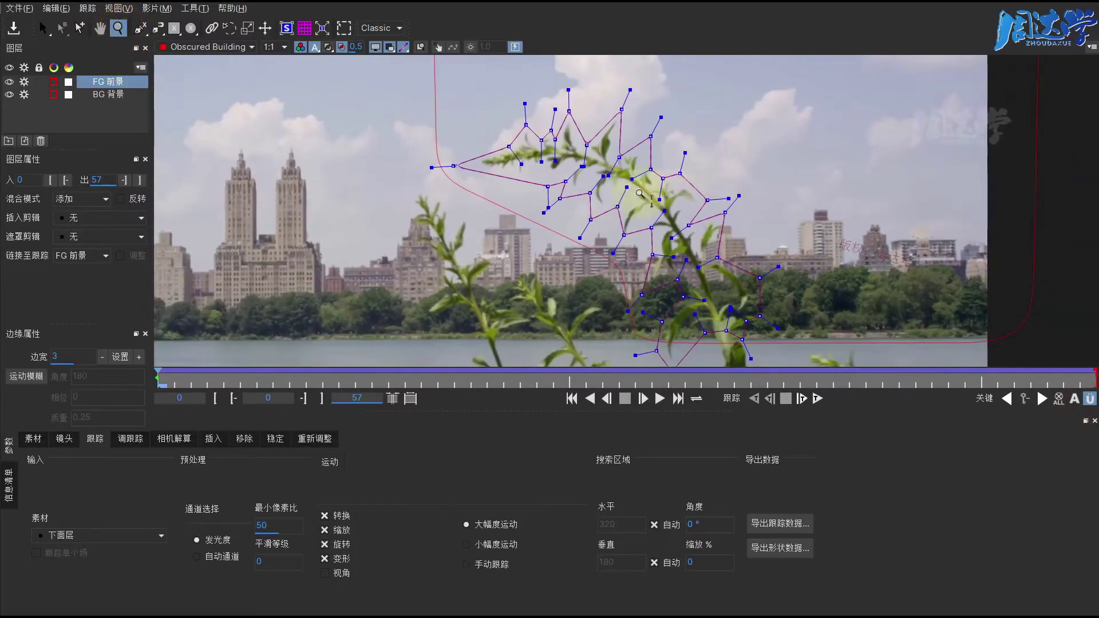
pyautogui.click(43, 28)
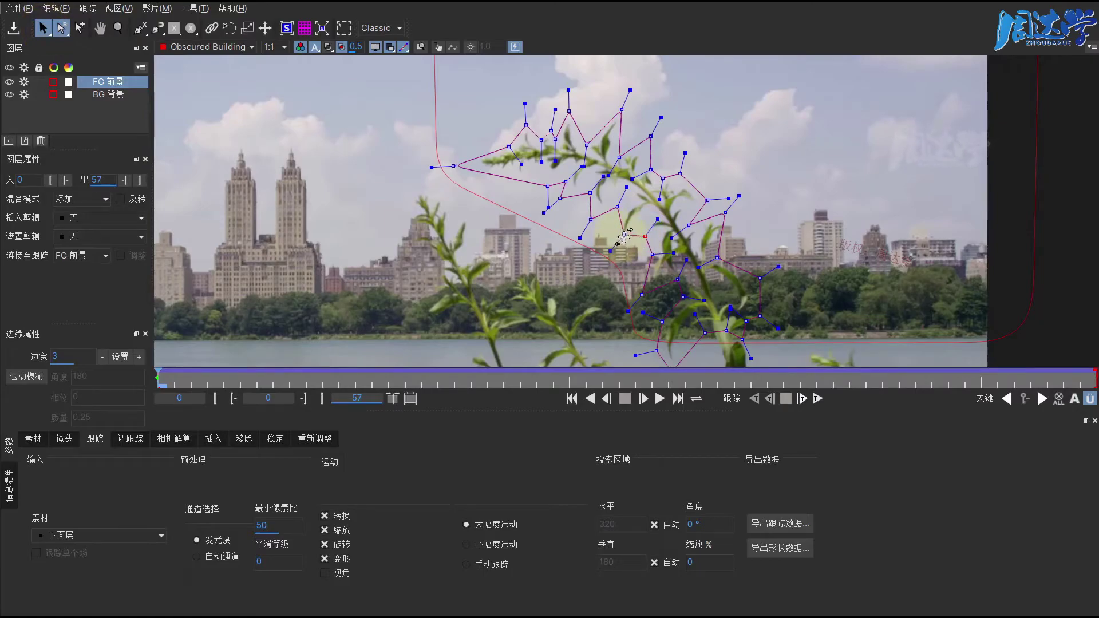
pyautogui.click(588, 195)
pyautogui.click(656, 259)
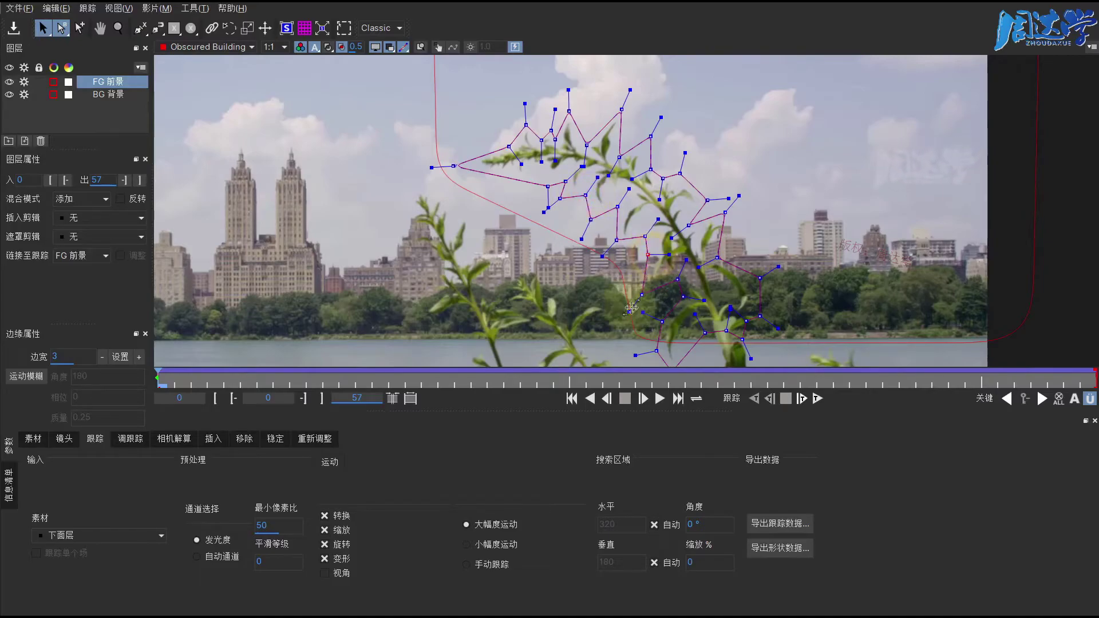
pyautogui.click(731, 213)
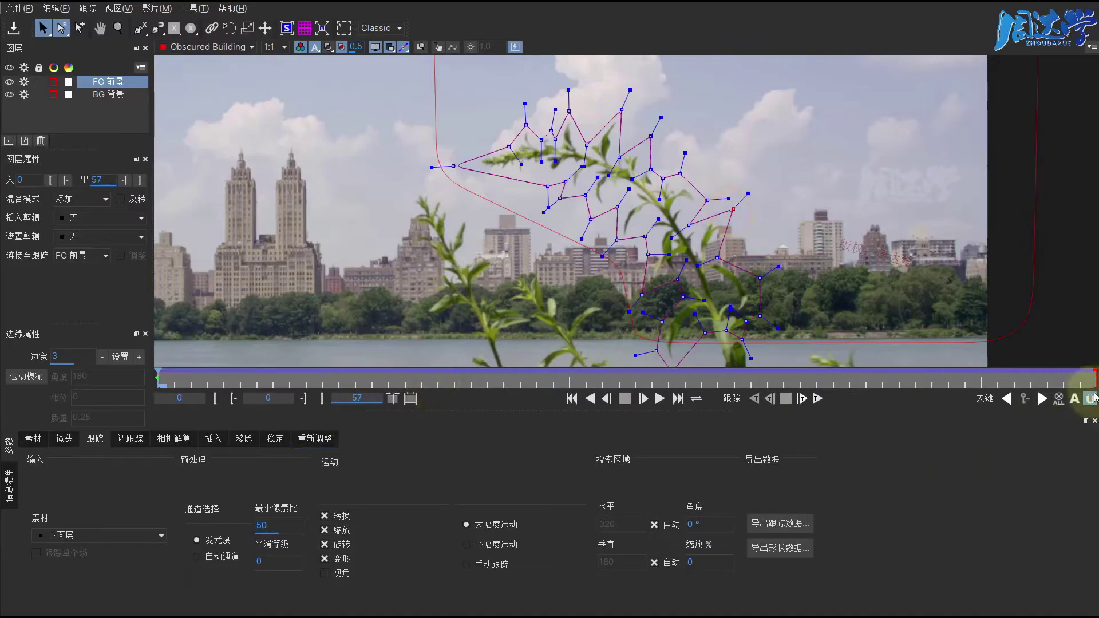
# Scrub frames 1–54 reviewing the shape, set keyframe mode to A, and view the 移除 output
pyautogui.moveTo(196, 380)
pyautogui.mouseDown()
pyautogui.moveTo(180, 374)
pyautogui.moveTo(315, 390)
pyautogui.moveTo(976, 410)
pyautogui.moveTo(1046, 395)
pyautogui.mouseUp()
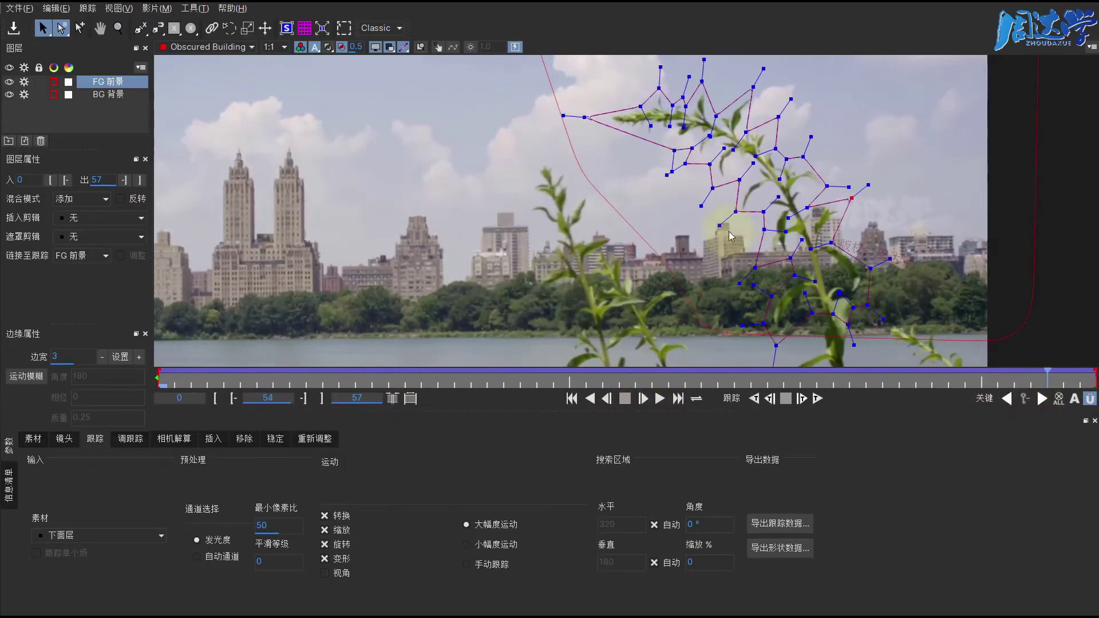
pyautogui.click(733, 213)
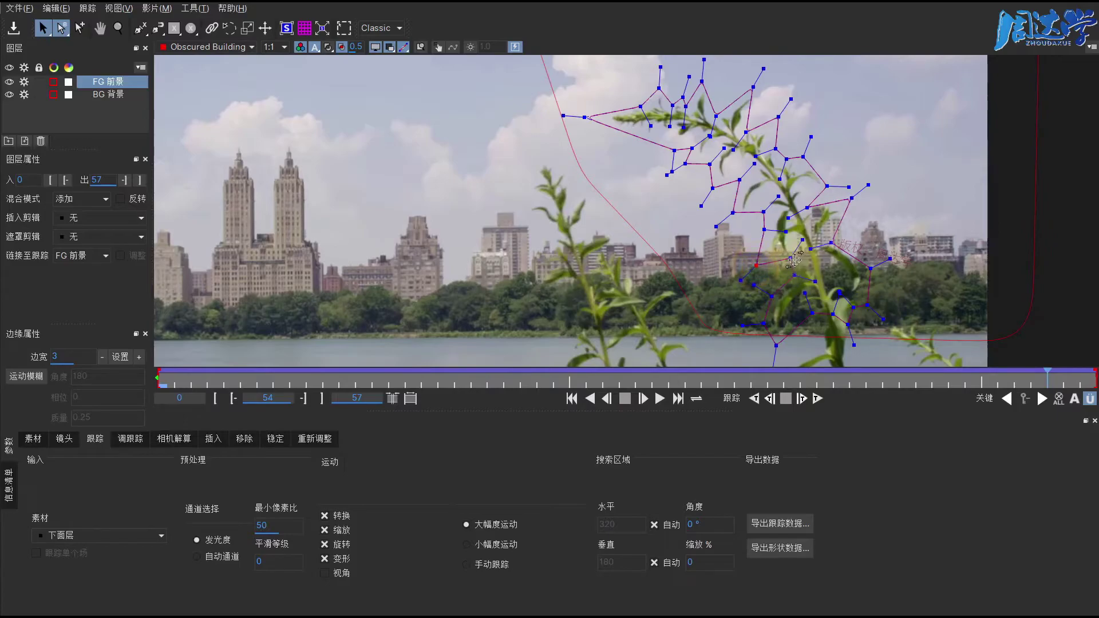
pyautogui.click(1056, 391)
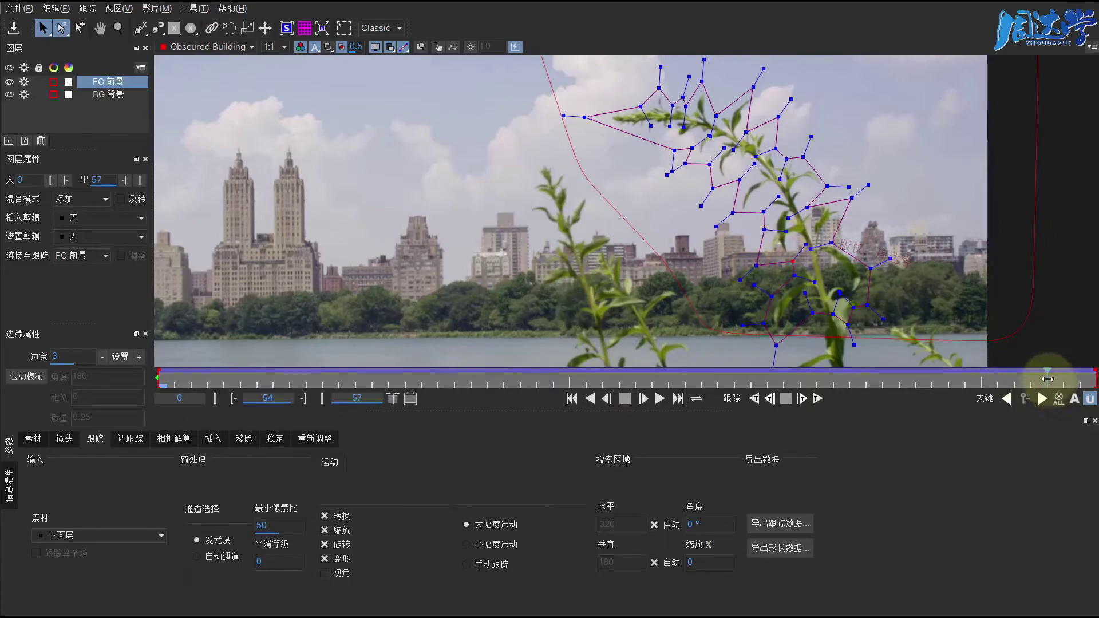
pyautogui.moveTo(1048, 379); pyautogui.dragTo(121, 388)
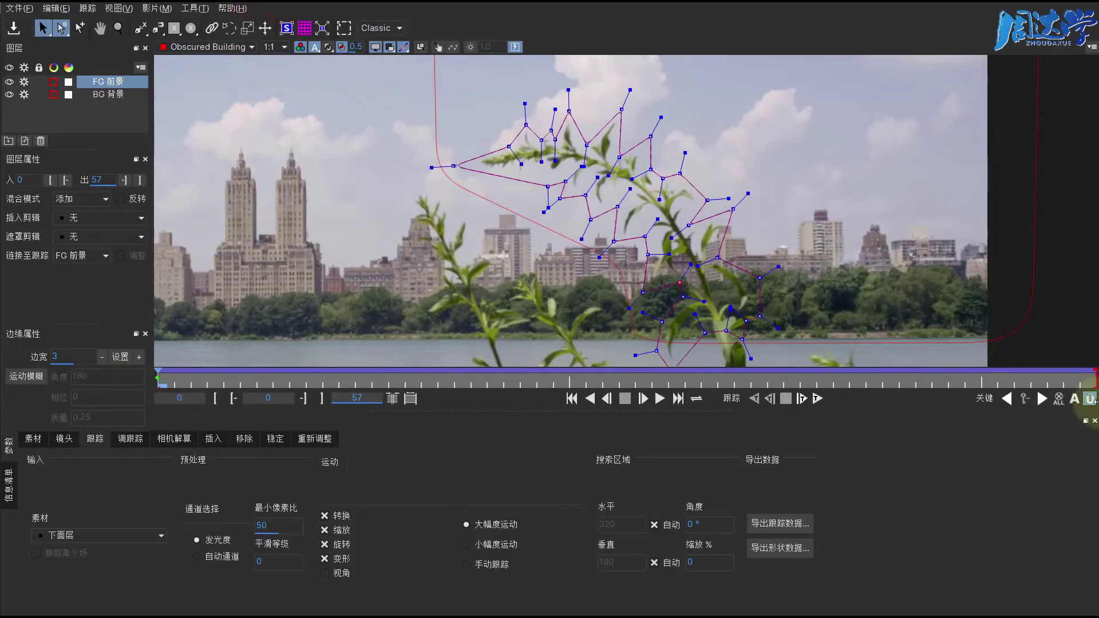
pyautogui.click(1075, 399)
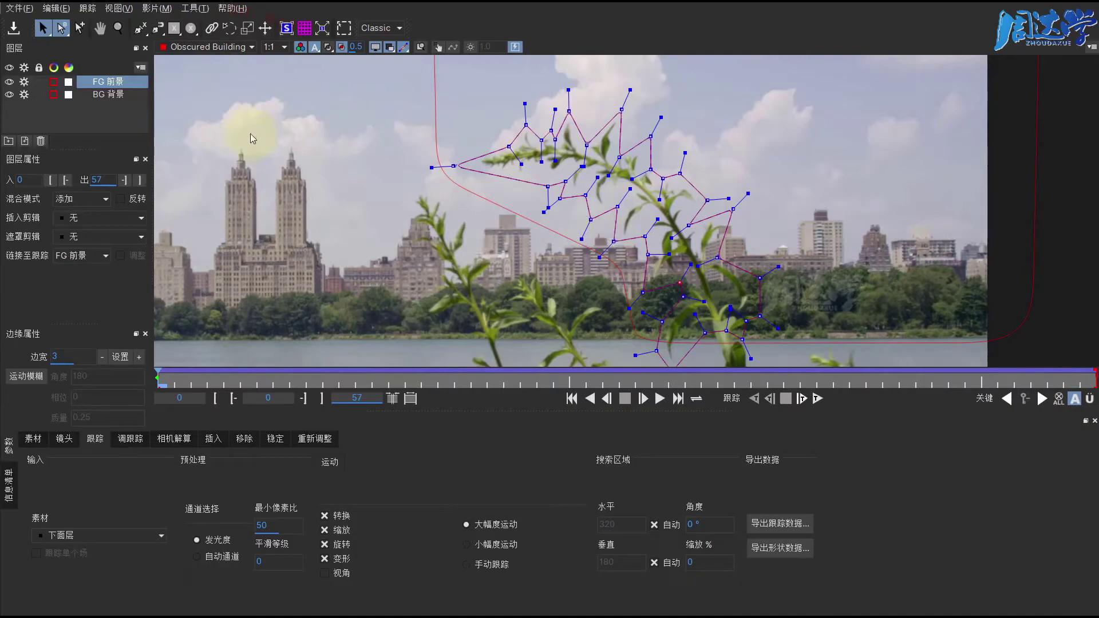
pyautogui.click(192, 47)
pyautogui.click(190, 82)
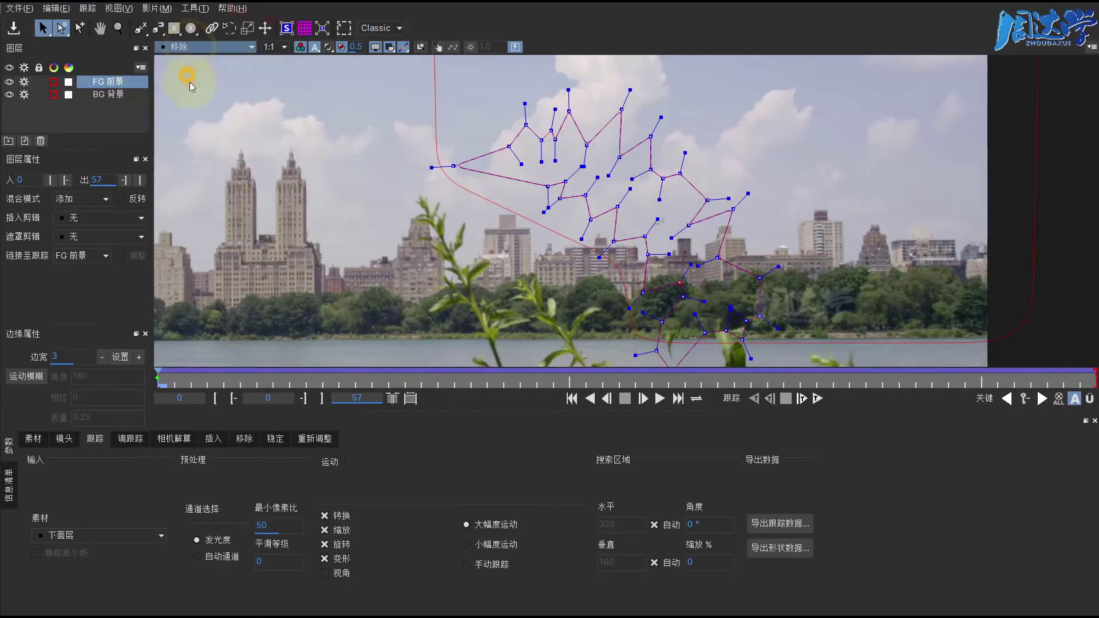
# In the 移除 tab, zoom in on the plant area, render the current frame, and hide the splines
pyautogui.click(244, 439)
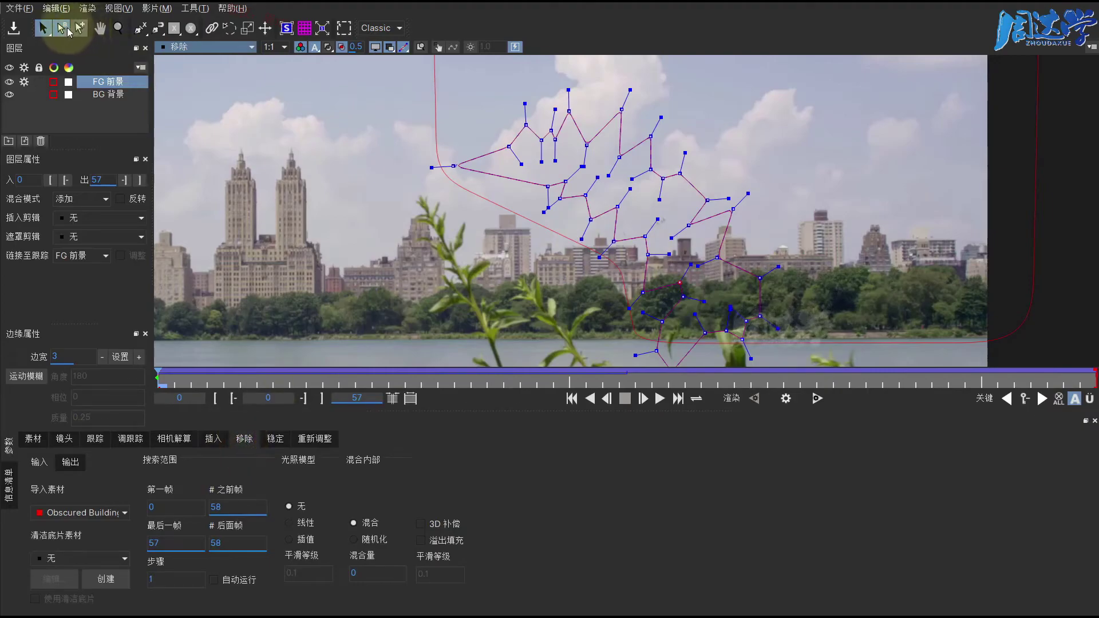
pyautogui.click(119, 28)
pyautogui.moveTo(706, 263); pyautogui.dragTo(695, 233)
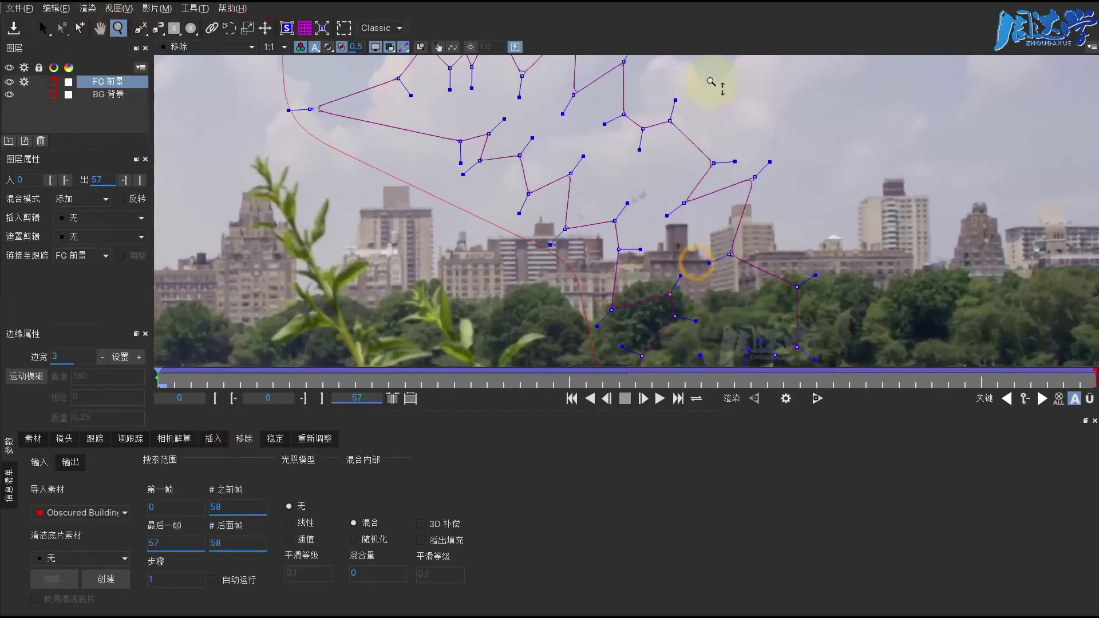
pyautogui.click(786, 398)
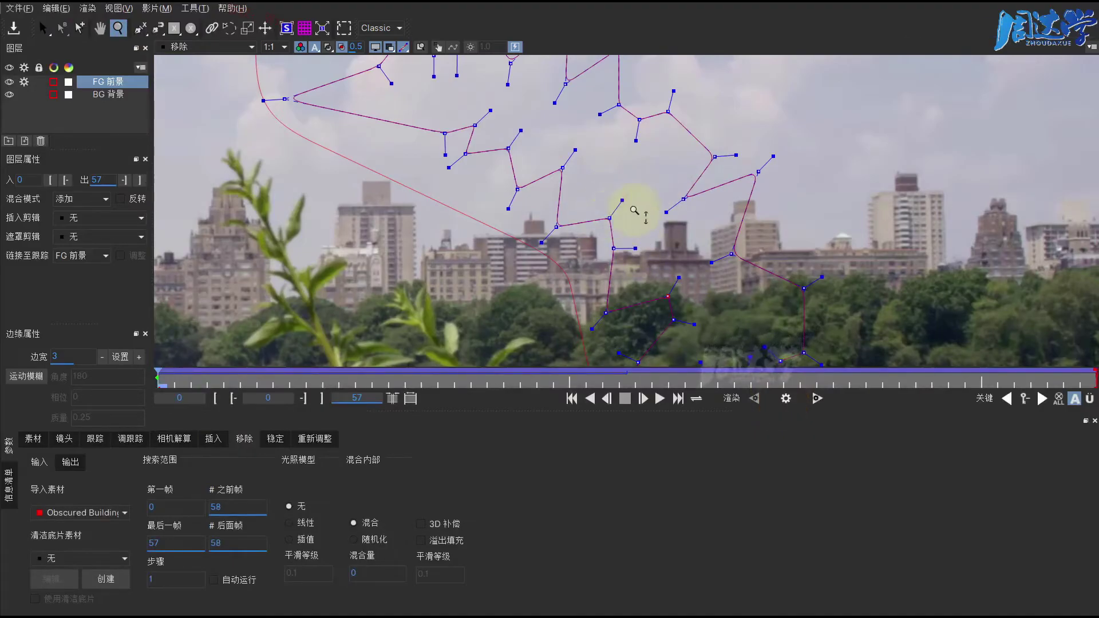
pyautogui.click(390, 46)
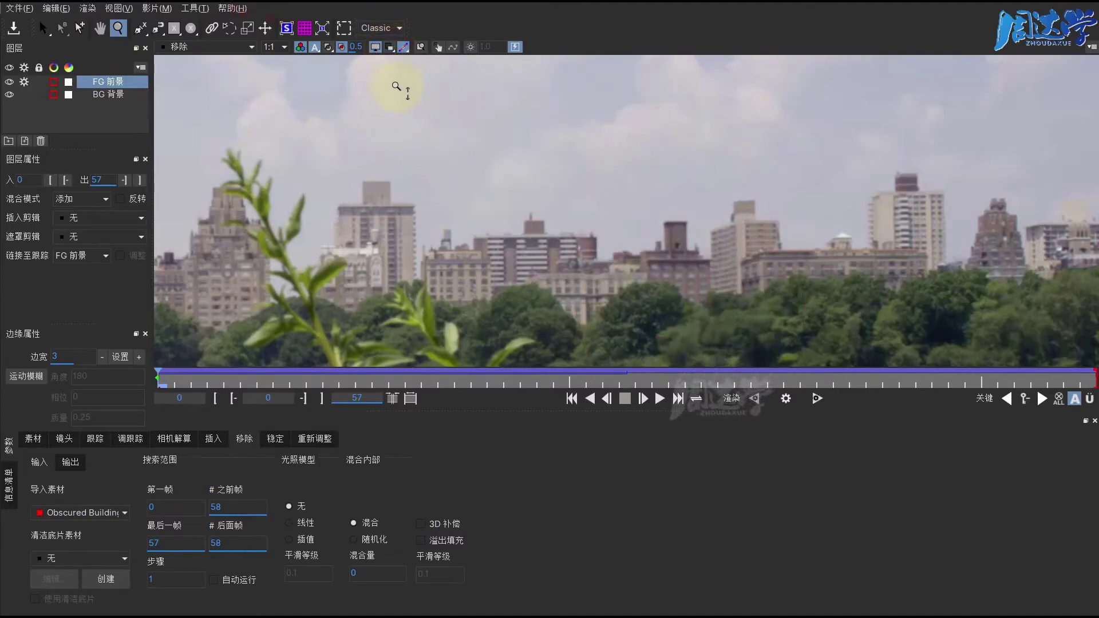
pyautogui.moveTo(594, 149); pyautogui.dragTo(658, 229)
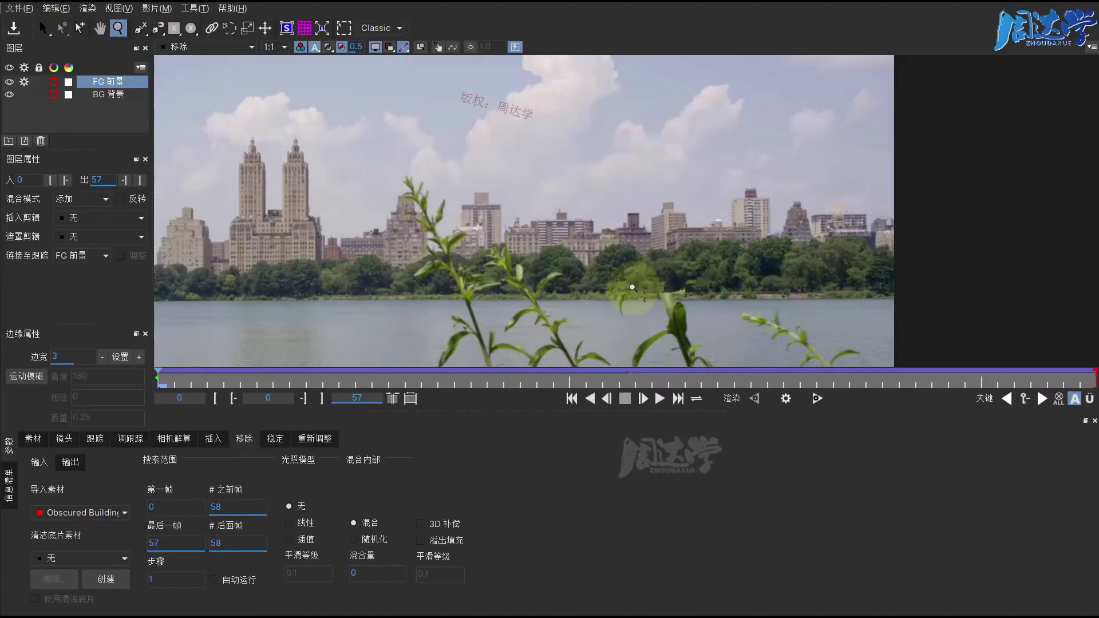
pyautogui.moveTo(159, 380); pyautogui.dragTo(158, 381)
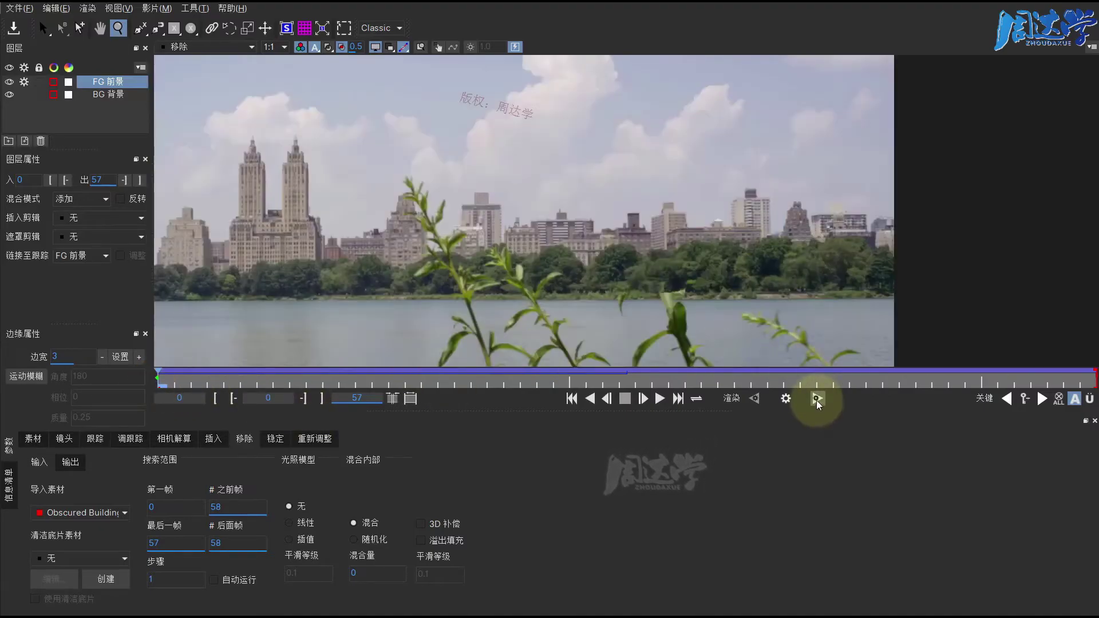
# Render the removal forward, stopping at frame 8, review it, return to frame 0, and enter 4 in 步骤
pyautogui.click(818, 401)
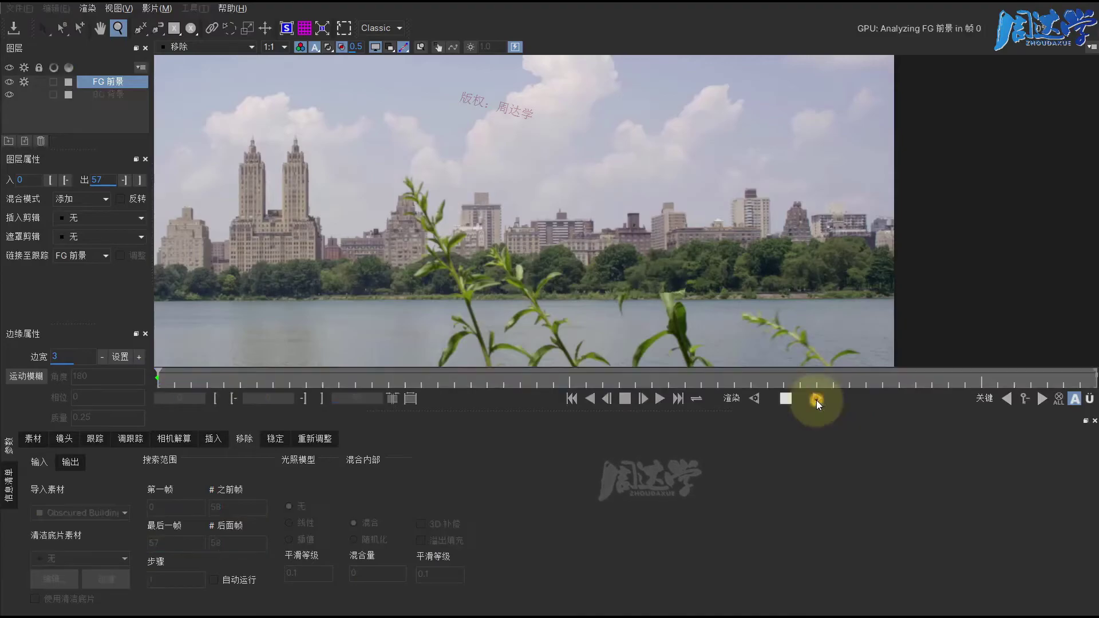
pyautogui.click(785, 400)
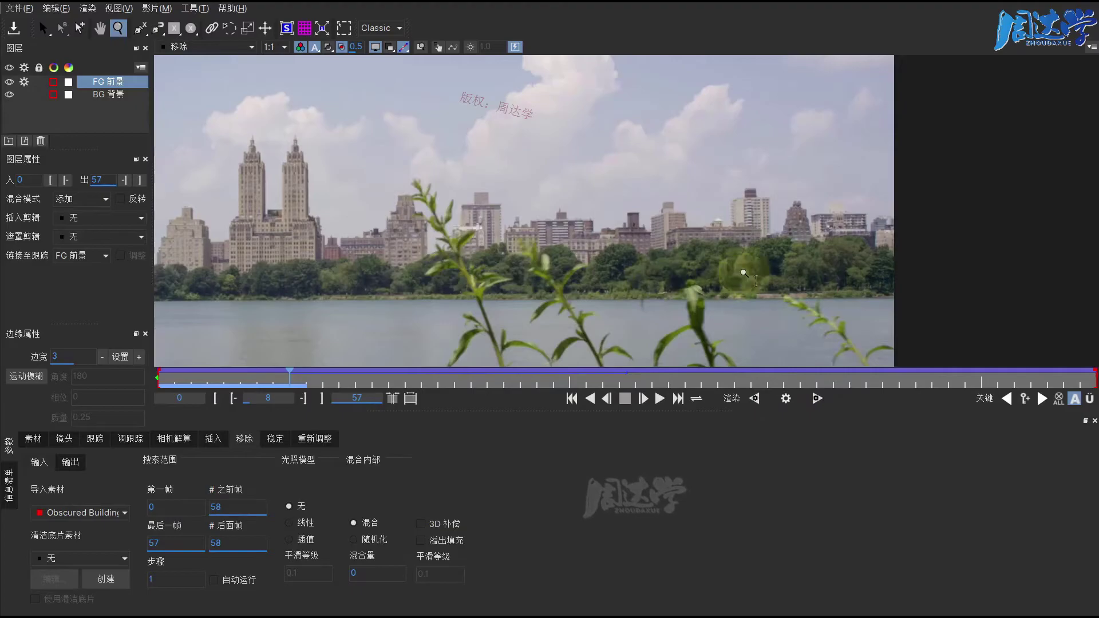
pyautogui.moveTo(288, 377); pyautogui.dragTo(160, 381)
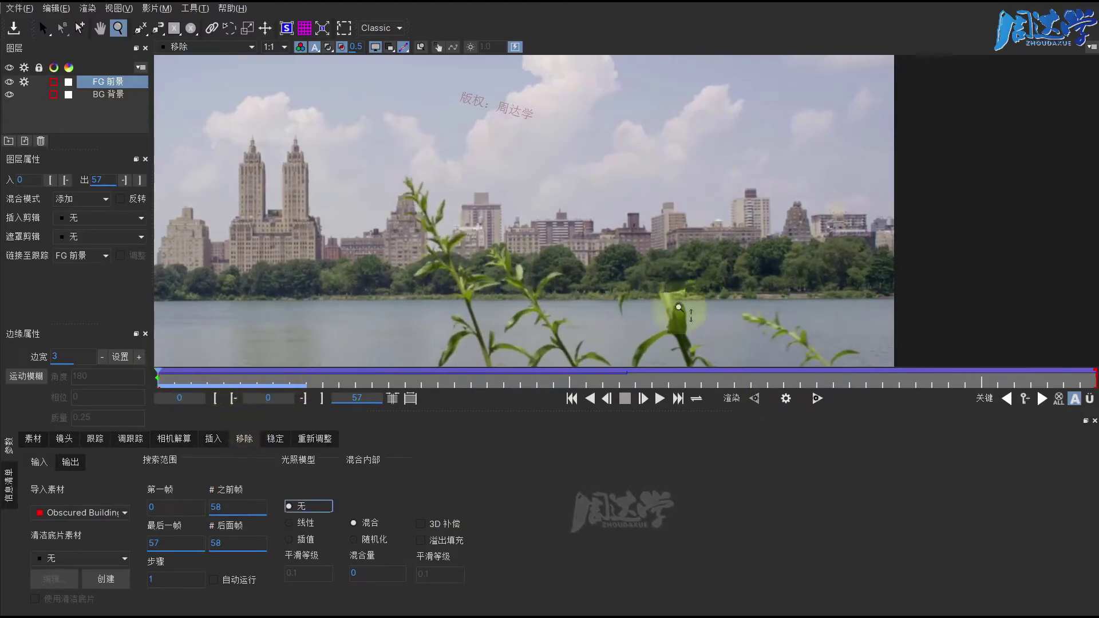
pyautogui.click(292, 506)
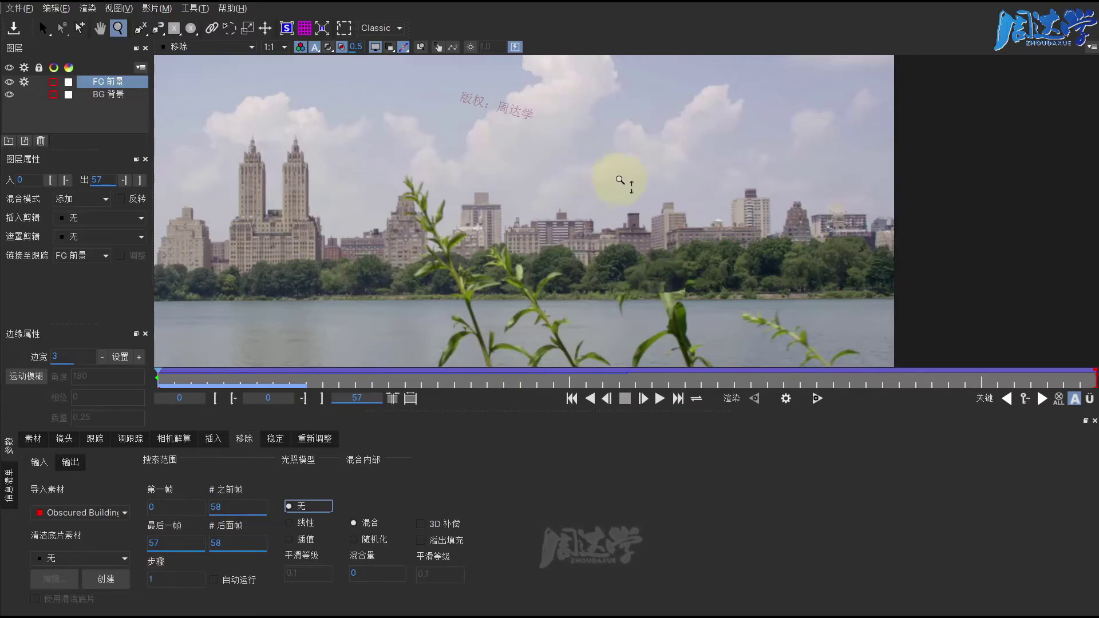
pyautogui.doubleClick(150, 578)
pyautogui.write('4')
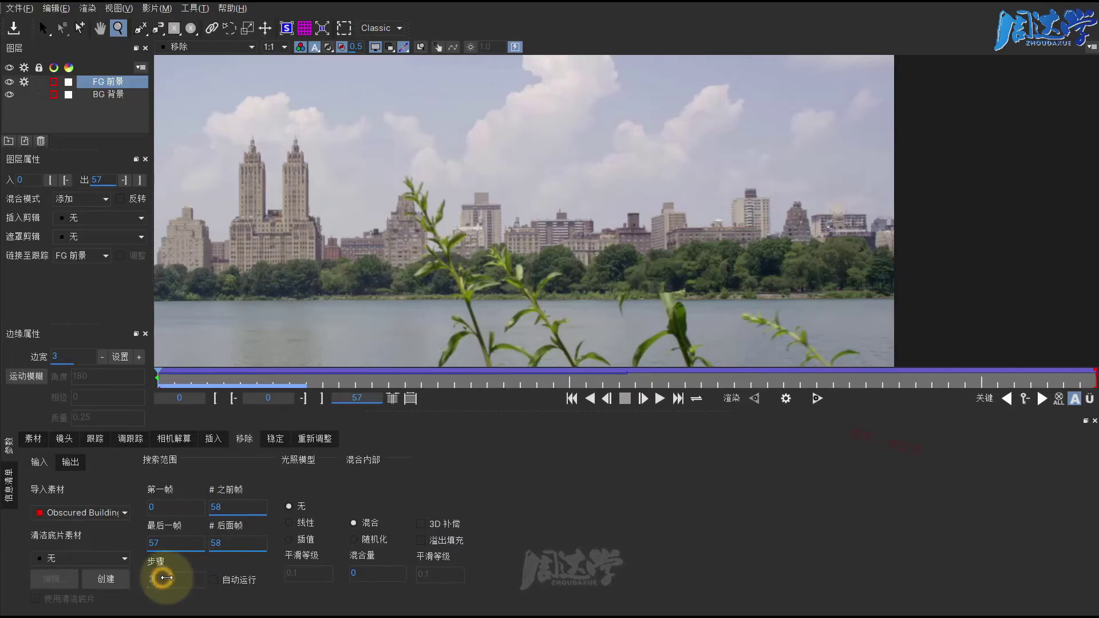
# Set # 之前帧 to 19 and # 后面帧 to 18, render a test frame, and set 步骤 to 1
pyautogui.moveTo(166, 579); pyautogui.dragTo(171, 579)
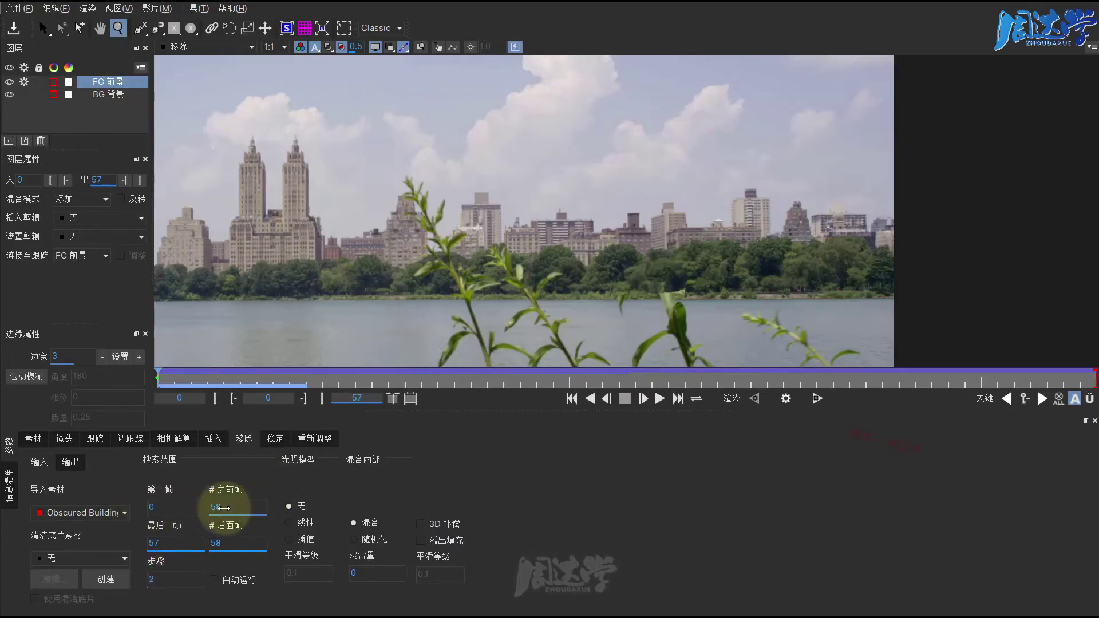
pyautogui.moveTo(219, 507); pyautogui.dragTo(91, 525)
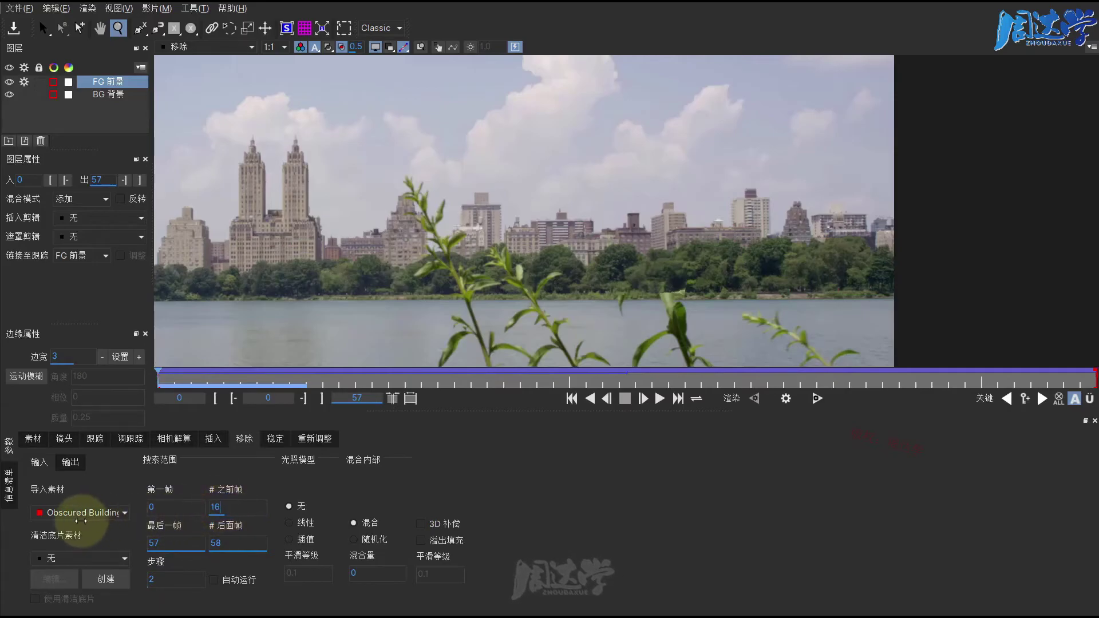
pyautogui.write('19')
pyautogui.moveTo(220, 544); pyautogui.dragTo(76, 554)
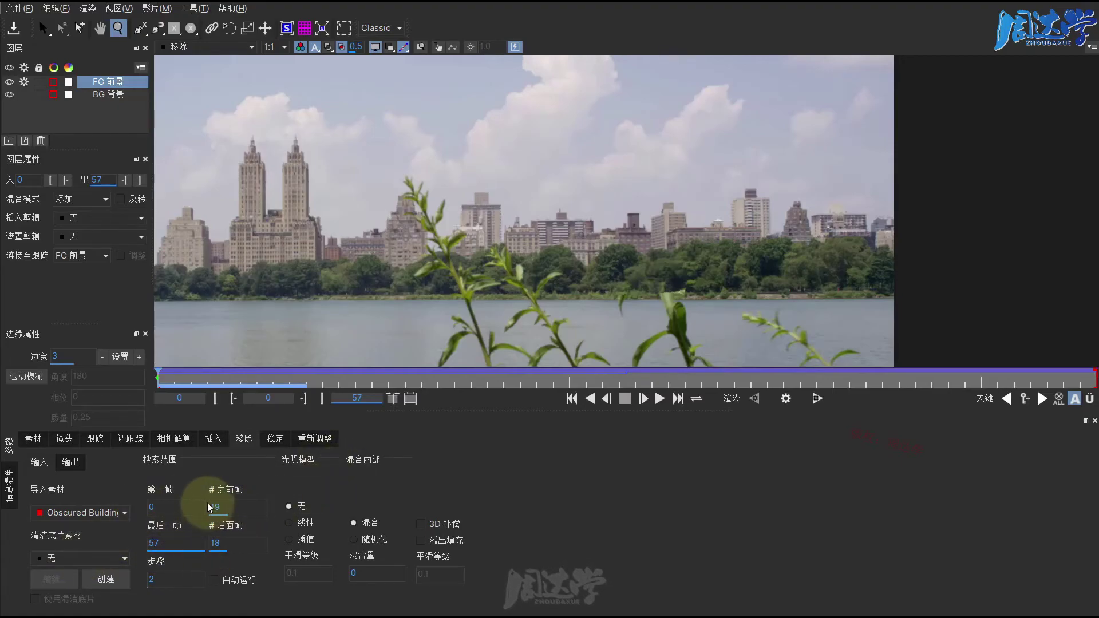
pyautogui.click(786, 399)
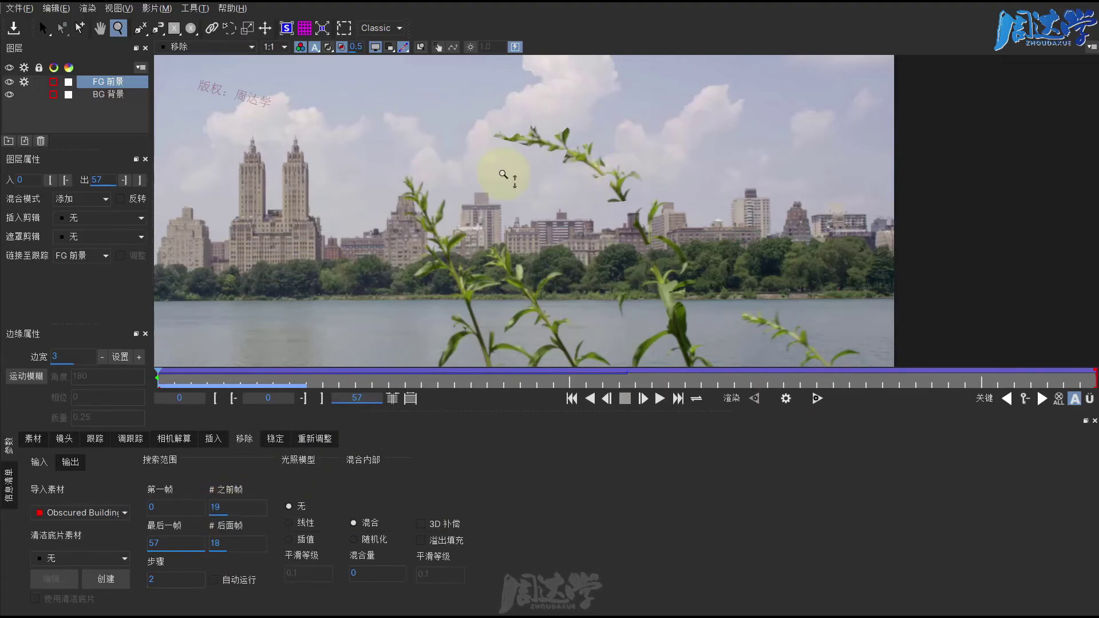
pyautogui.click(40, 27)
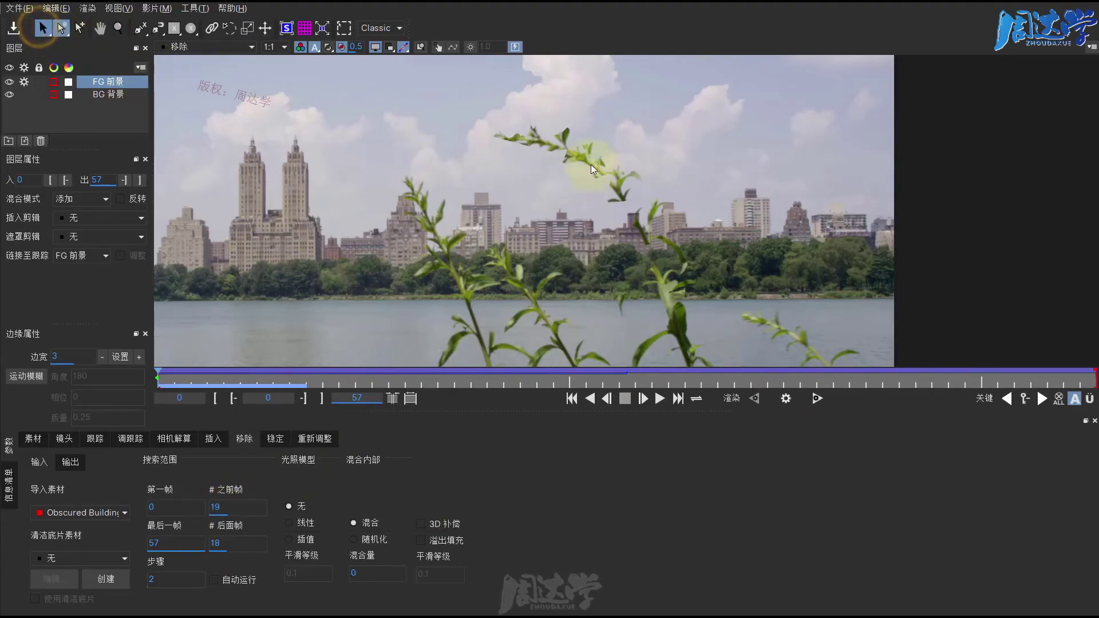
pyautogui.moveTo(153, 573); pyautogui.dragTo(149, 573)
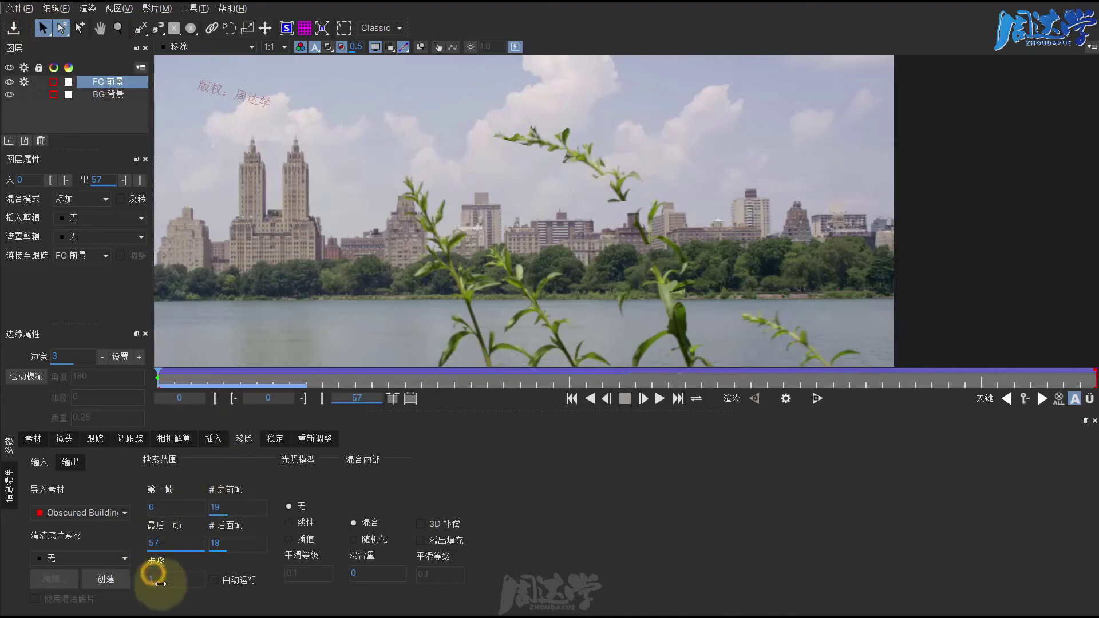
# Raise # 之前帧 to about 30, then 37, re-rendering the frame after each change
pyautogui.click(788, 400)
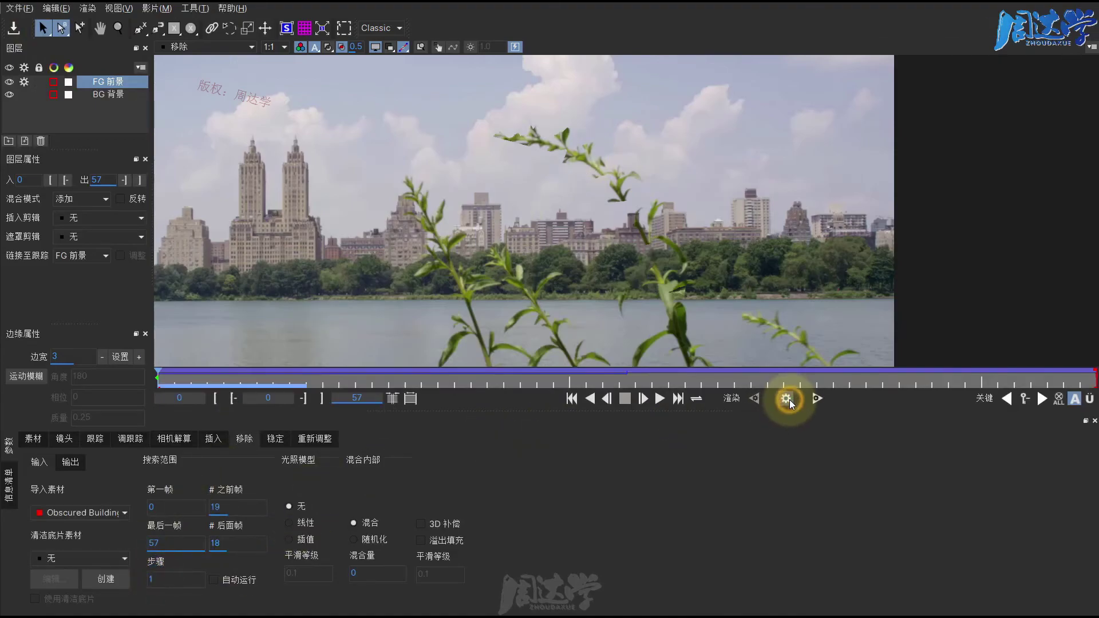
pyautogui.moveTo(217, 515)
pyautogui.mouseDown()
pyautogui.moveTo(249, 516)
pyautogui.moveTo(269, 544)
pyautogui.mouseUp()
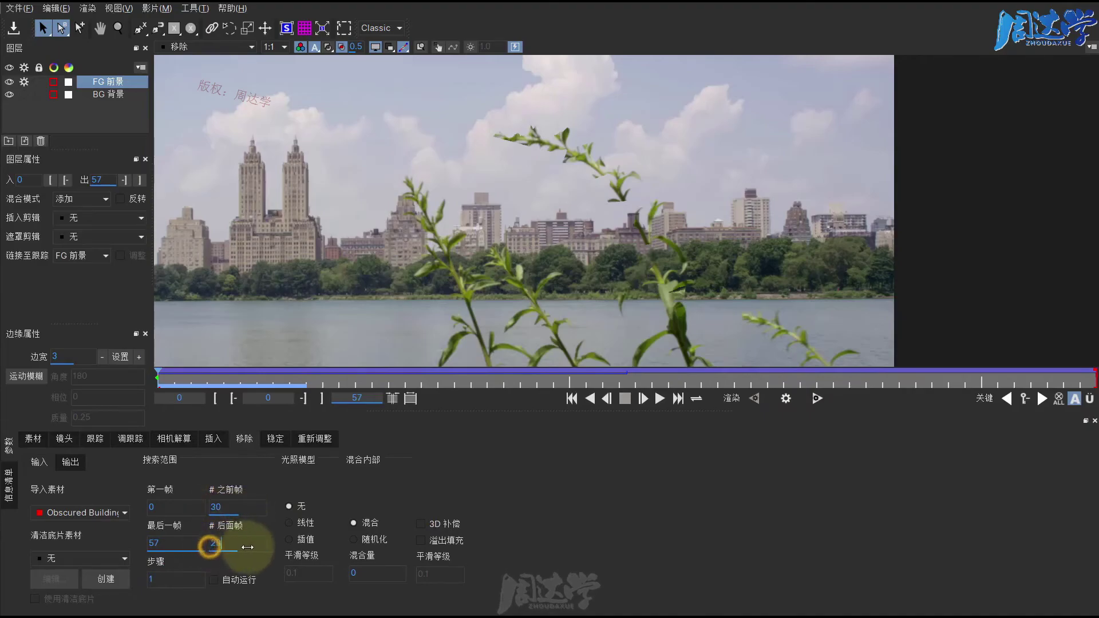
pyautogui.click(785, 401)
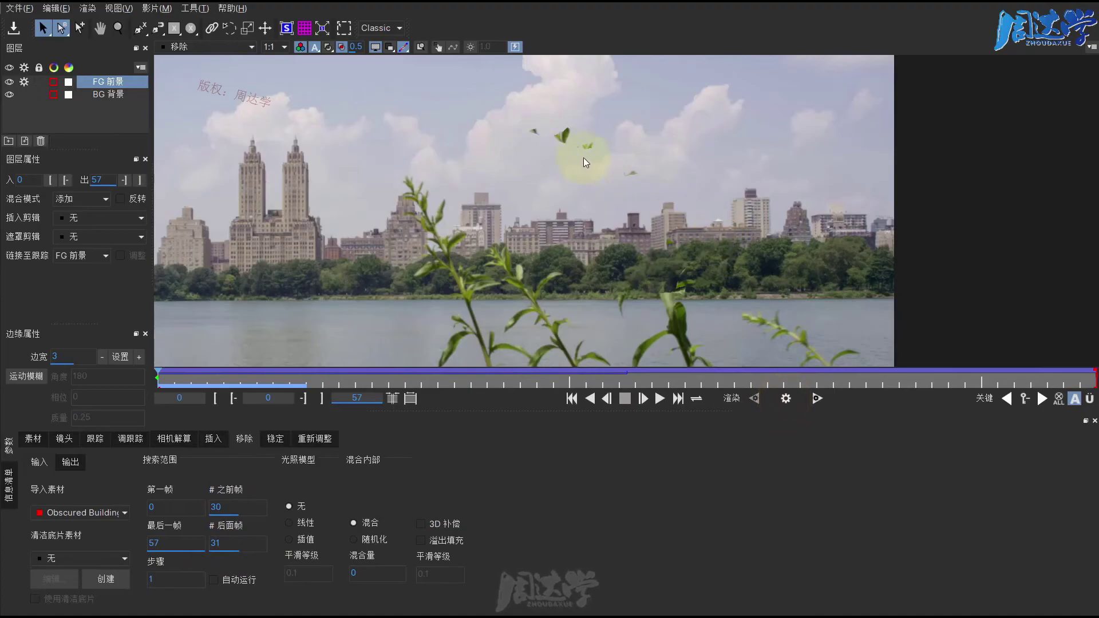
pyautogui.moveTo(216, 509); pyautogui.dragTo(242, 508)
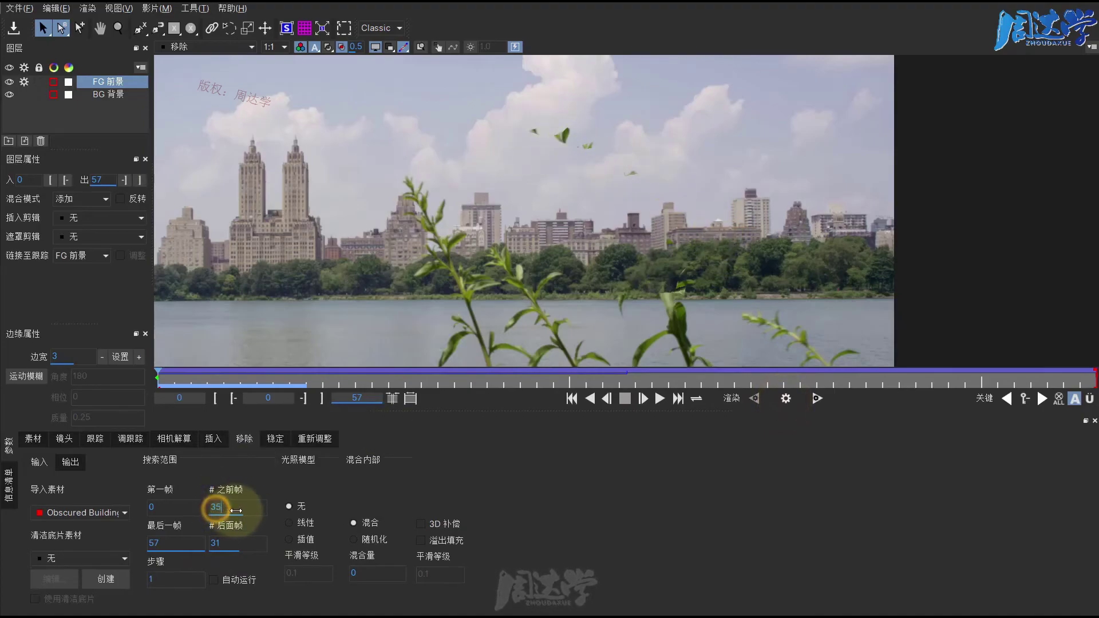
pyautogui.click(786, 398)
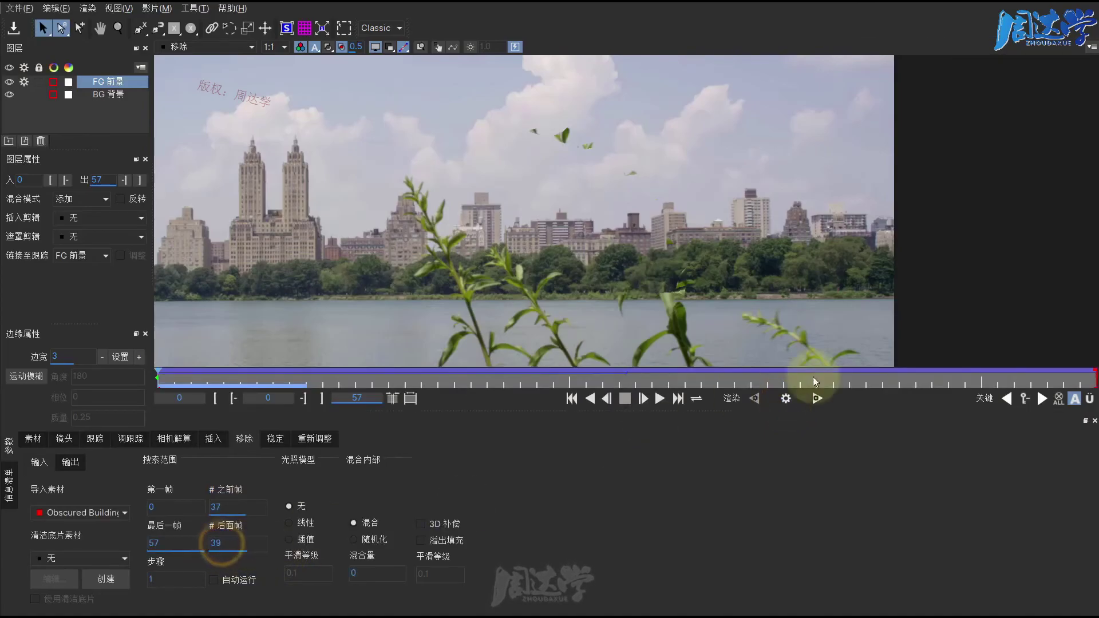
pyautogui.click(783, 399)
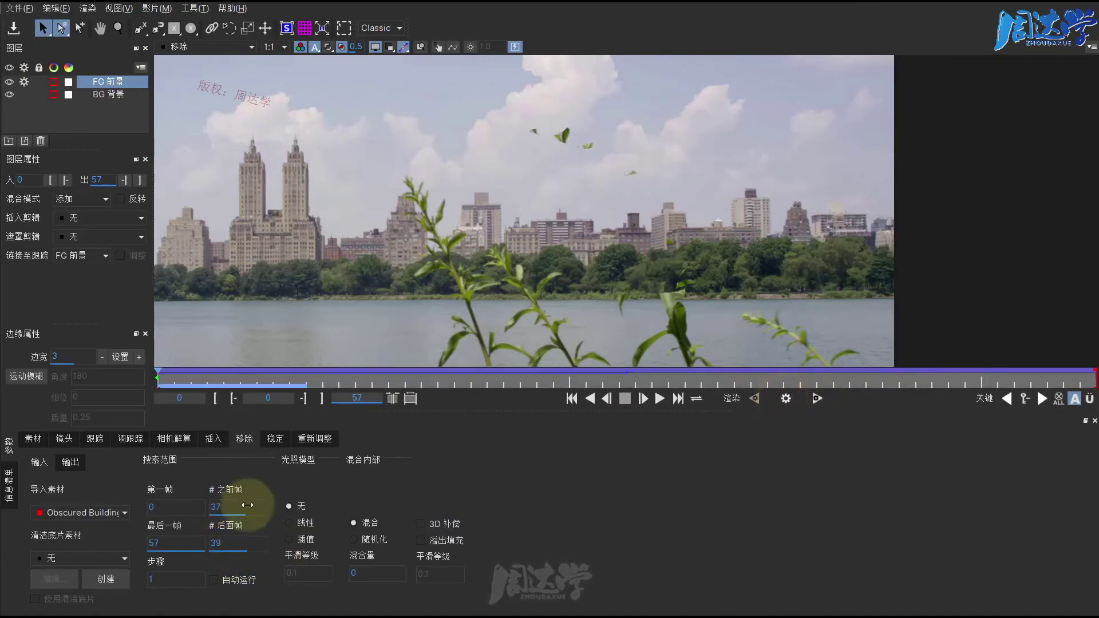
# Try 47 before and 52 after, trim after to 45 and before to 37, rendering each change
pyautogui.moveTo(220, 506); pyautogui.dragTo(241, 506)
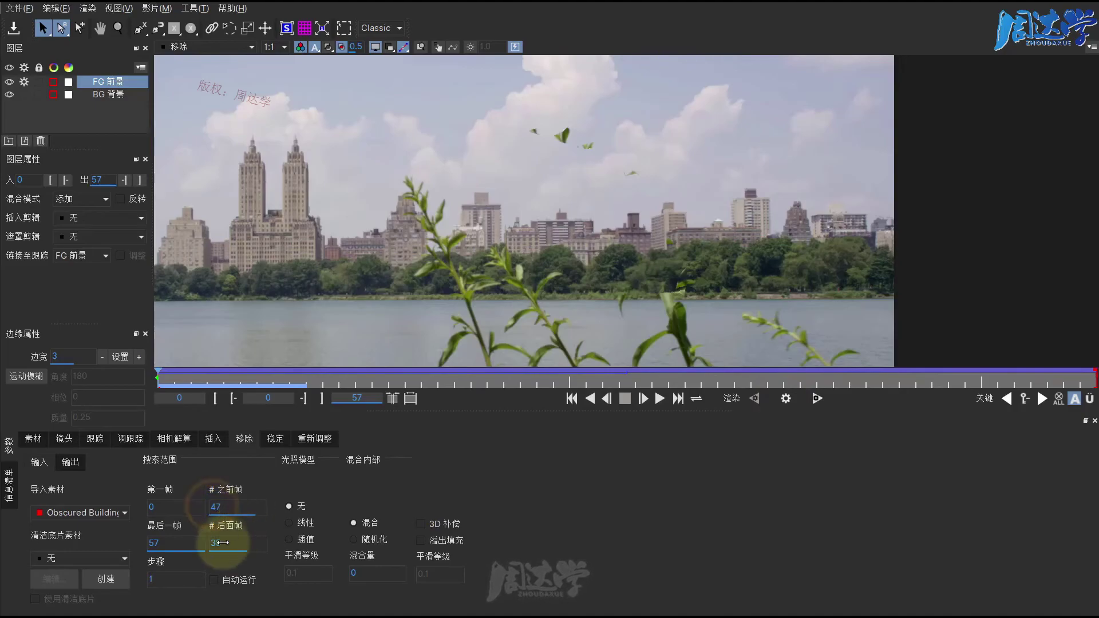
pyautogui.moveTo(217, 543); pyautogui.dragTo(257, 545)
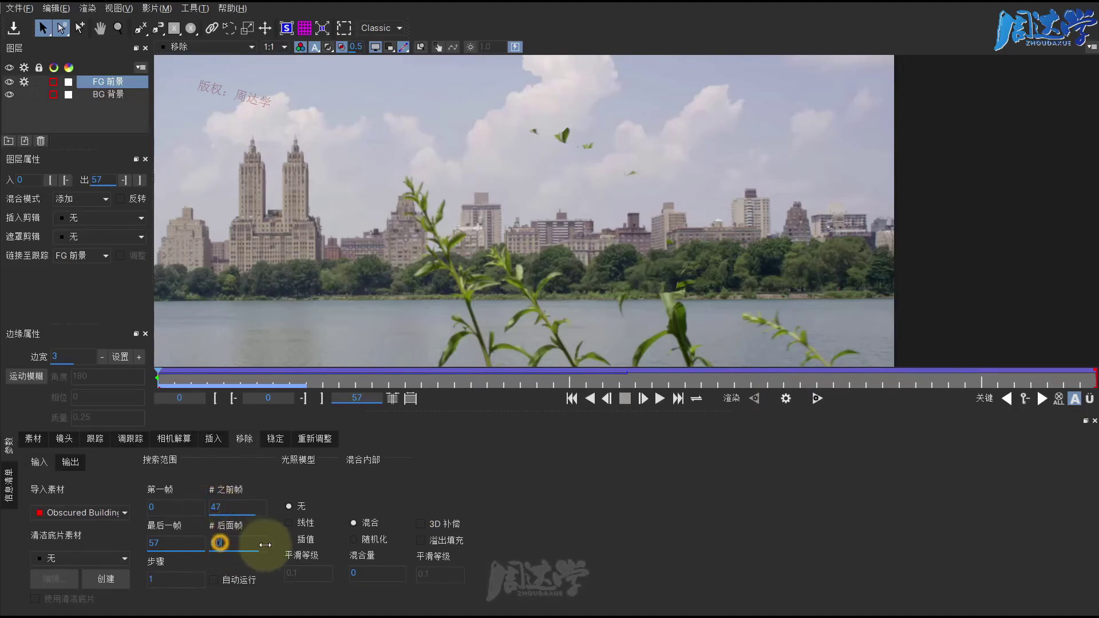
pyautogui.click(784, 400)
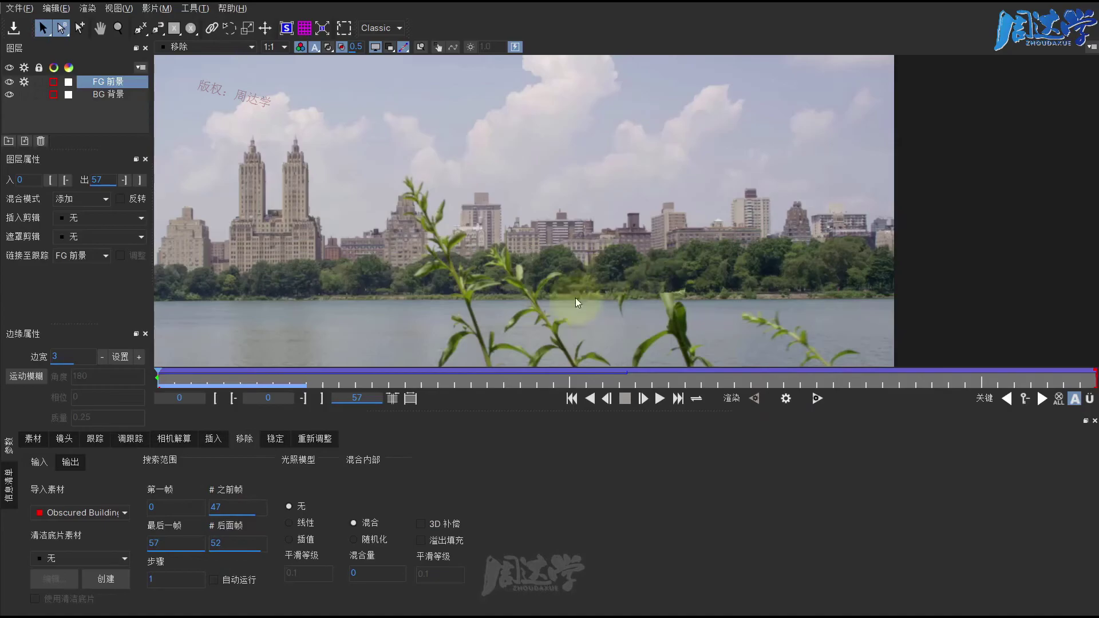
pyautogui.moveTo(215, 545)
pyautogui.mouseDown()
pyautogui.moveTo(198, 546)
pyautogui.moveTo(216, 545)
pyautogui.mouseUp()
pyautogui.click(788, 398)
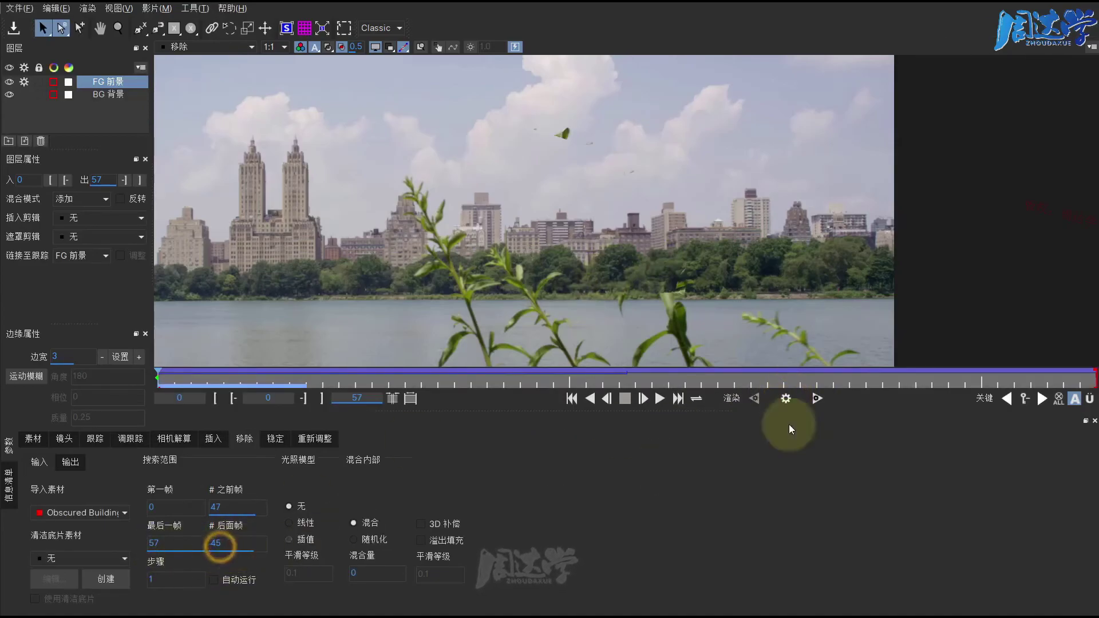
pyautogui.click(786, 401)
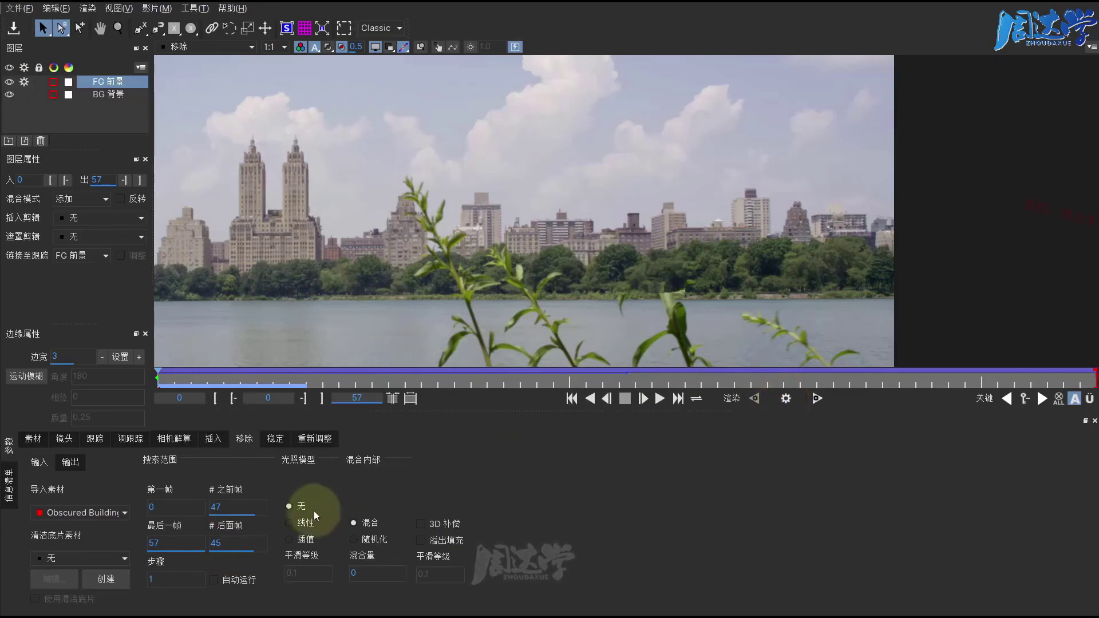
pyautogui.moveTo(221, 516); pyautogui.dragTo(184, 504)
pyautogui.click(786, 400)
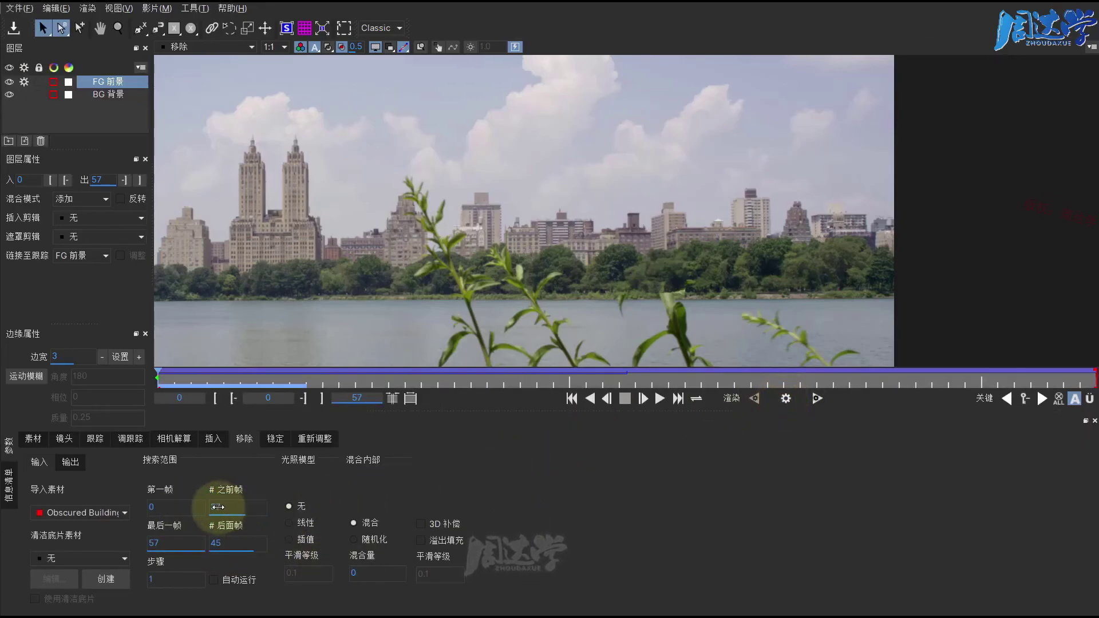
# Lower # 之前帧 to 28, re-render, and scrub to frame 8 to inspect the result
pyautogui.moveTo(217, 508); pyautogui.dragTo(184, 508)
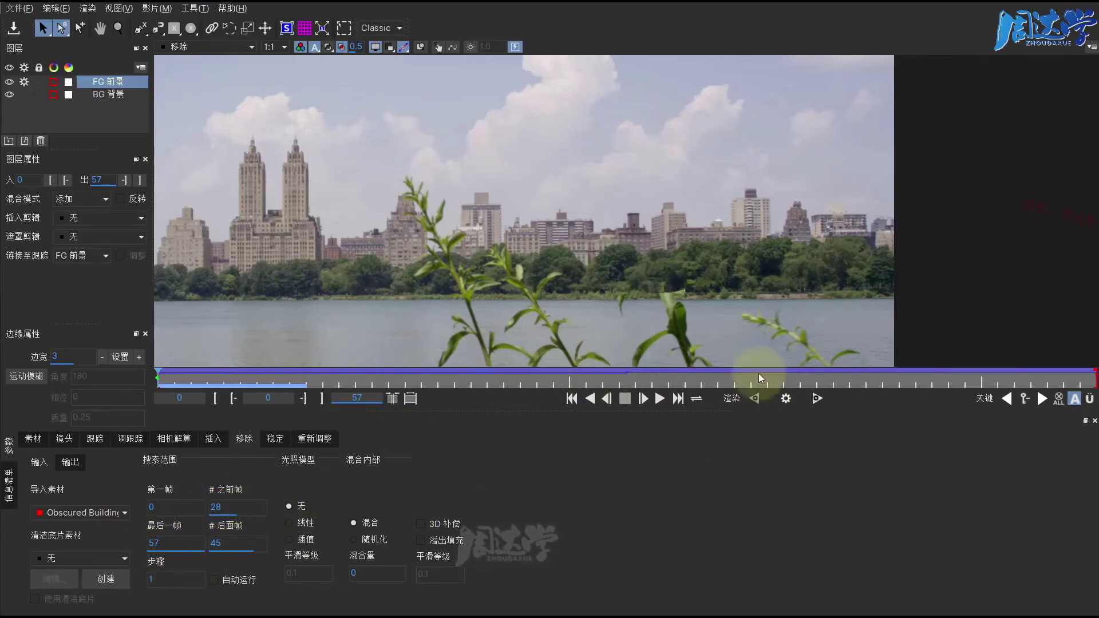
pyautogui.click(782, 399)
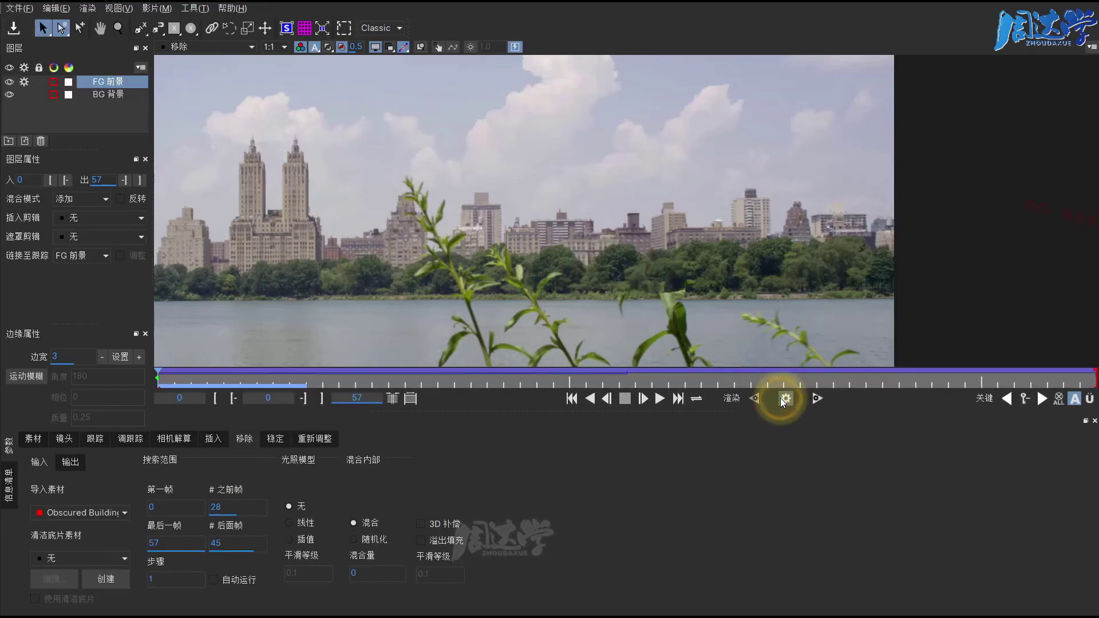
pyautogui.moveTo(197, 379)
pyautogui.mouseDown()
pyautogui.moveTo(290, 391)
pyautogui.moveTo(159, 388)
pyautogui.moveTo(143, 377)
pyautogui.mouseUp()
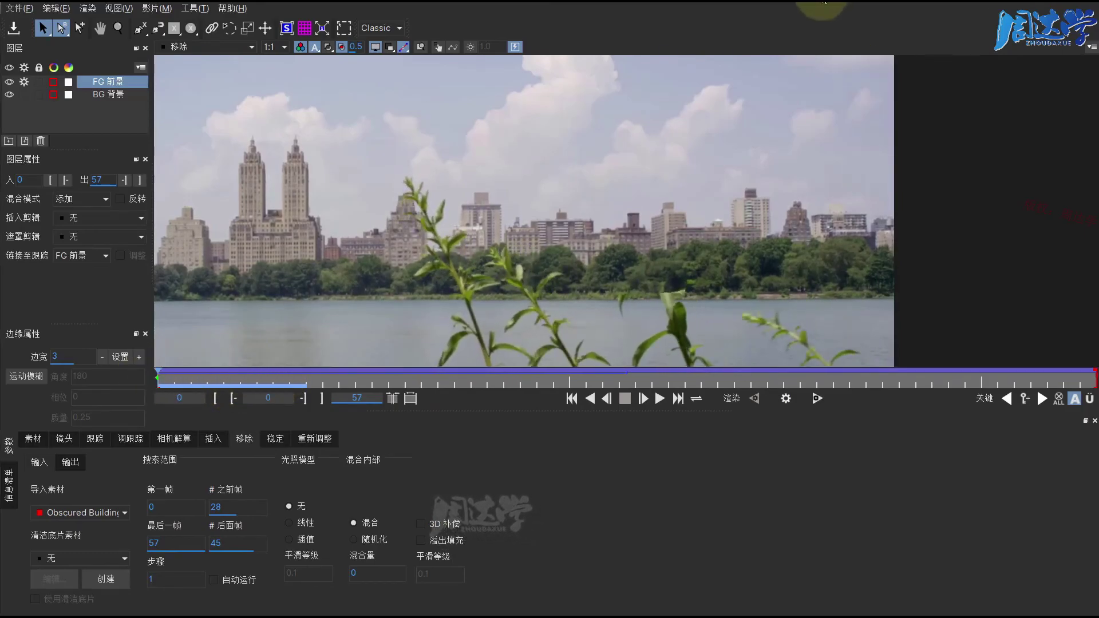
pyautogui.scroll(3, 438, 225)
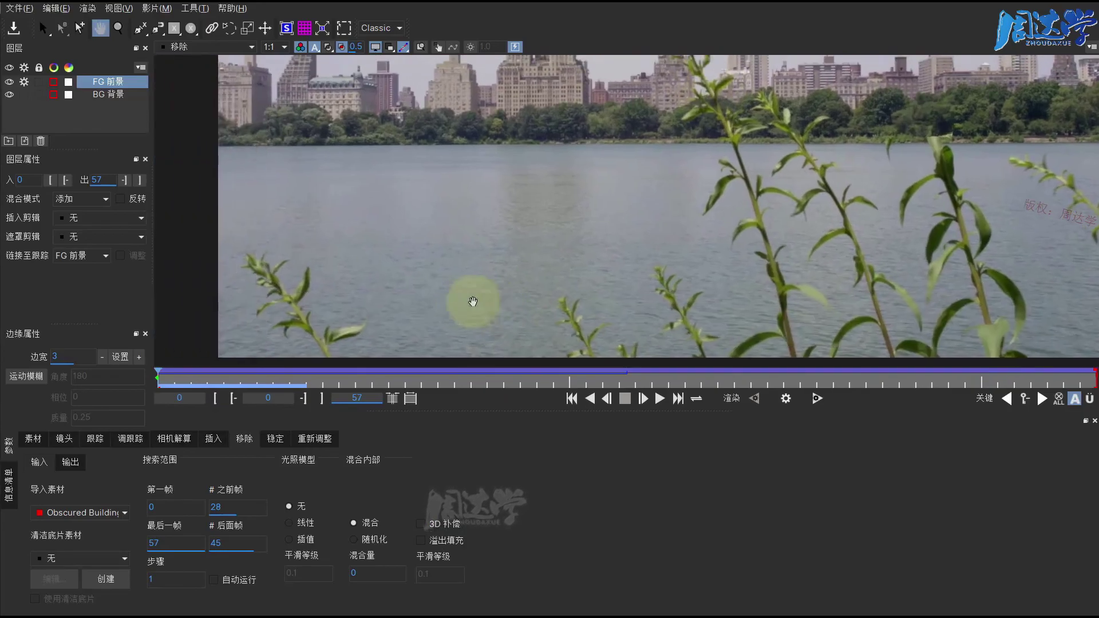
# Switch the viewer to Obscured Buildings in Park and scrub between frames 21 and 41
pyautogui.moveTo(196, 384)
pyautogui.mouseDown()
pyautogui.moveTo(337, 400)
pyautogui.moveTo(178, 390)
pyautogui.moveTo(688, 356)
pyautogui.mouseUp()
pyautogui.click(218, 45)
pyautogui.click(187, 84)
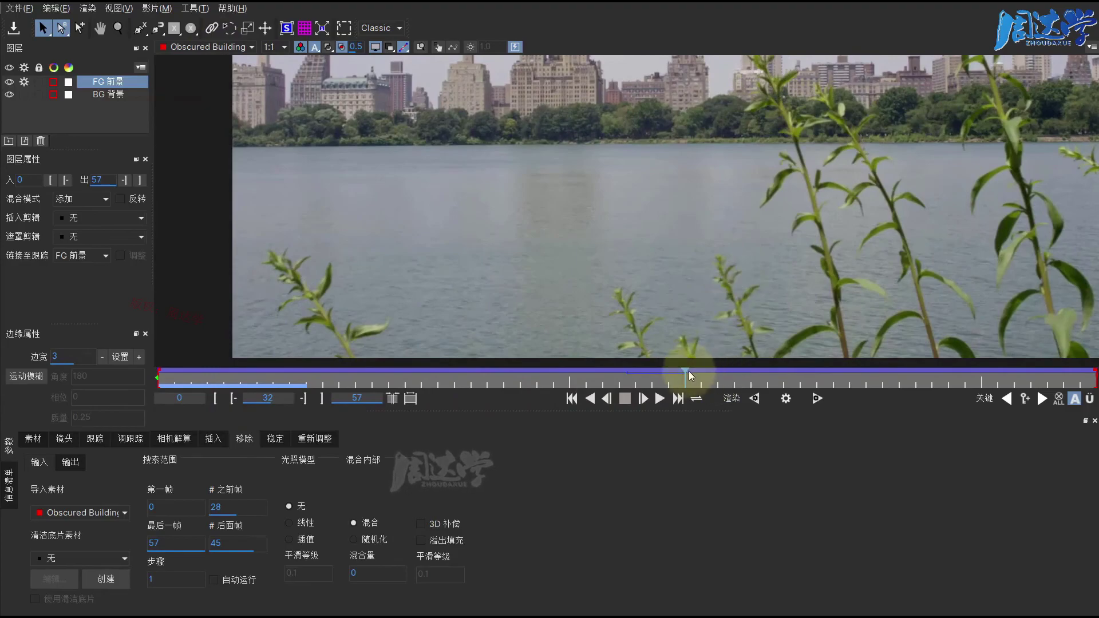
pyautogui.moveTo(649, 377); pyautogui.dragTo(831, 377)
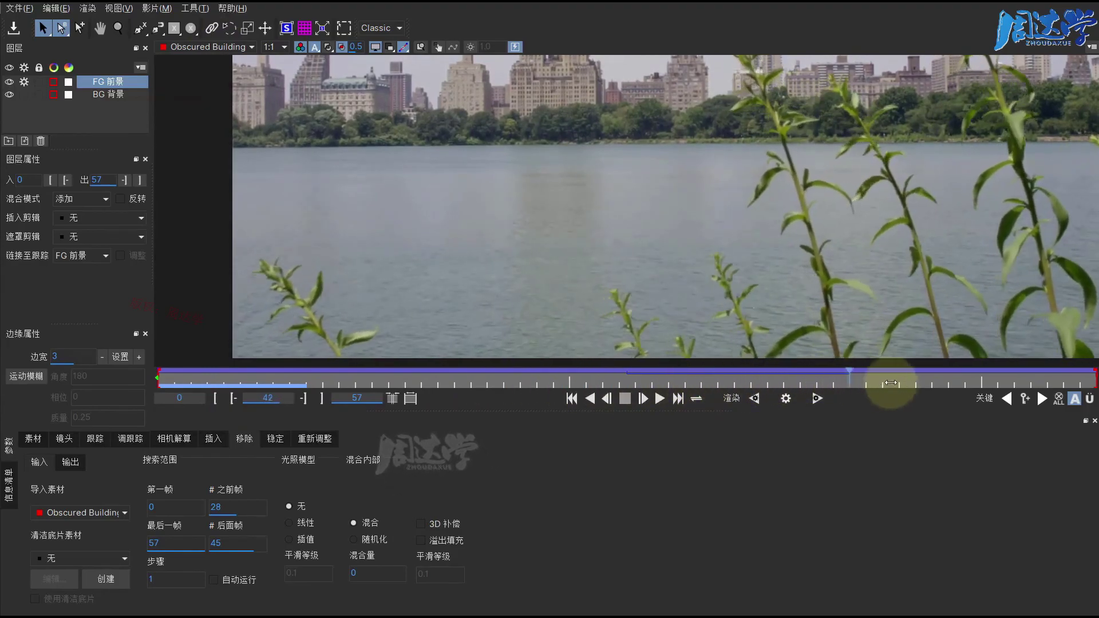
pyautogui.moveTo(831, 377)
pyautogui.mouseDown()
pyautogui.moveTo(499, 388)
pyautogui.moveTo(553, 389)
pyautogui.mouseUp()
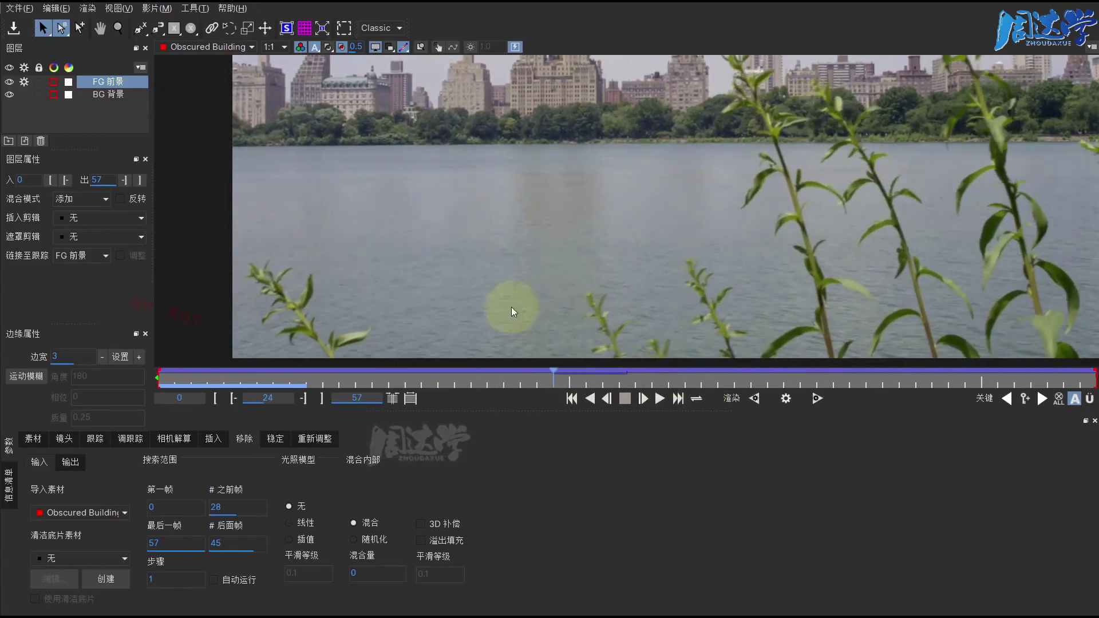
# Pan the view toward the skyline while scrubbing to frame 36
pyautogui.press('x')
pyautogui.moveTo(643, 270)
pyautogui.mouseDown()
pyautogui.moveTo(528, 281)
pyautogui.moveTo(534, 266)
pyautogui.mouseUp()
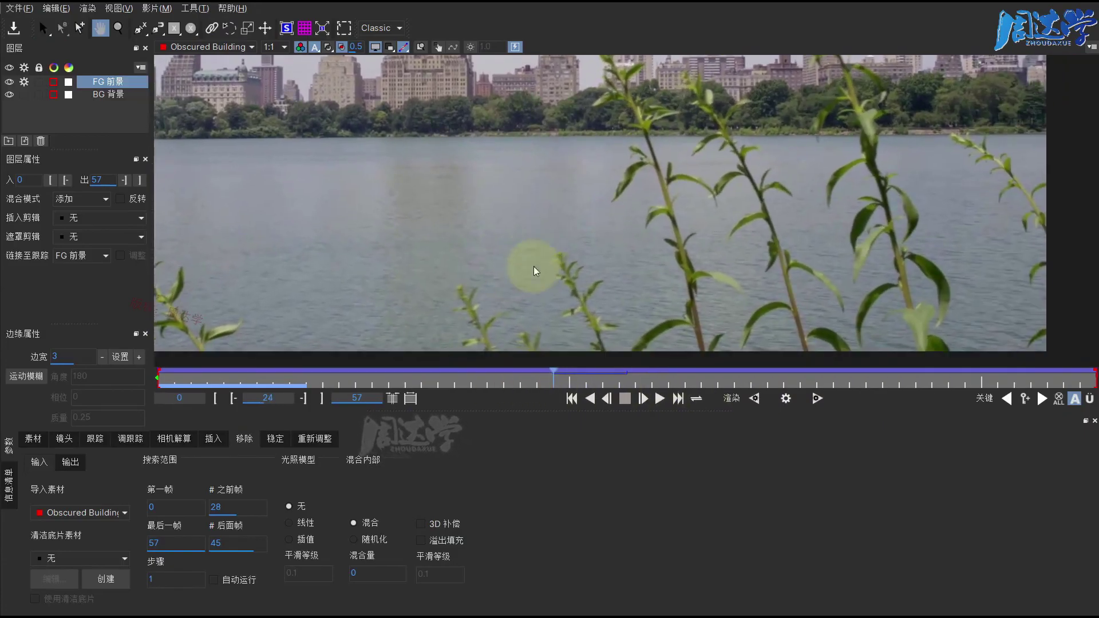
pyautogui.moveTo(572, 380)
pyautogui.mouseDown()
pyautogui.moveTo(700, 394)
pyautogui.moveTo(620, 385)
pyautogui.mouseUp()
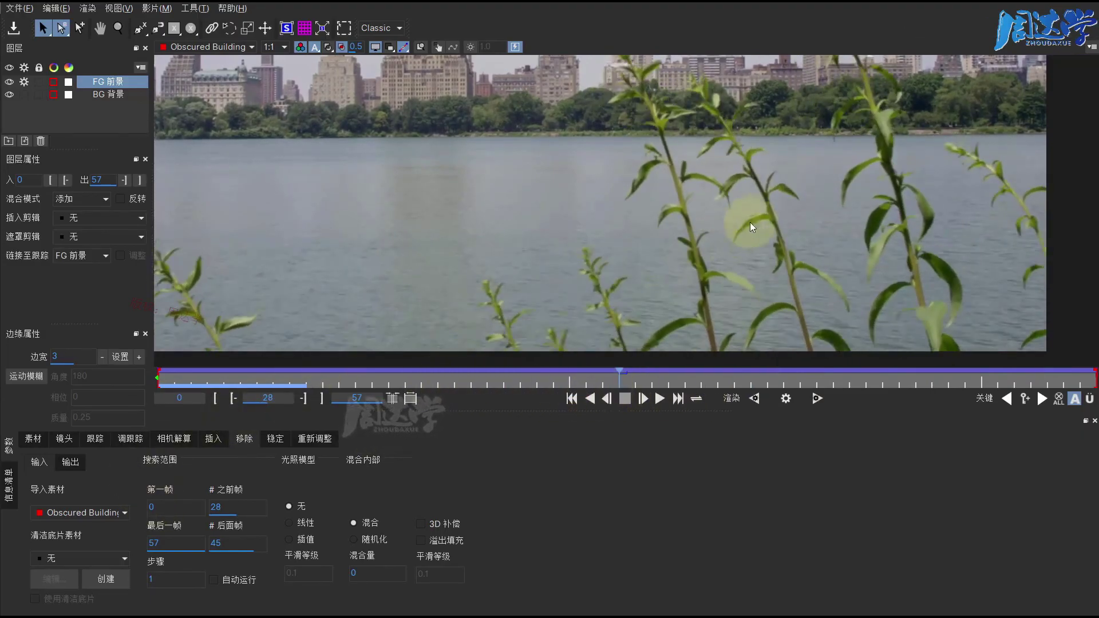
pyautogui.press('x')
pyautogui.moveTo(750, 222); pyautogui.dragTo(528, 256)
pyautogui.moveTo(680, 249); pyautogui.dragTo(789, 266)
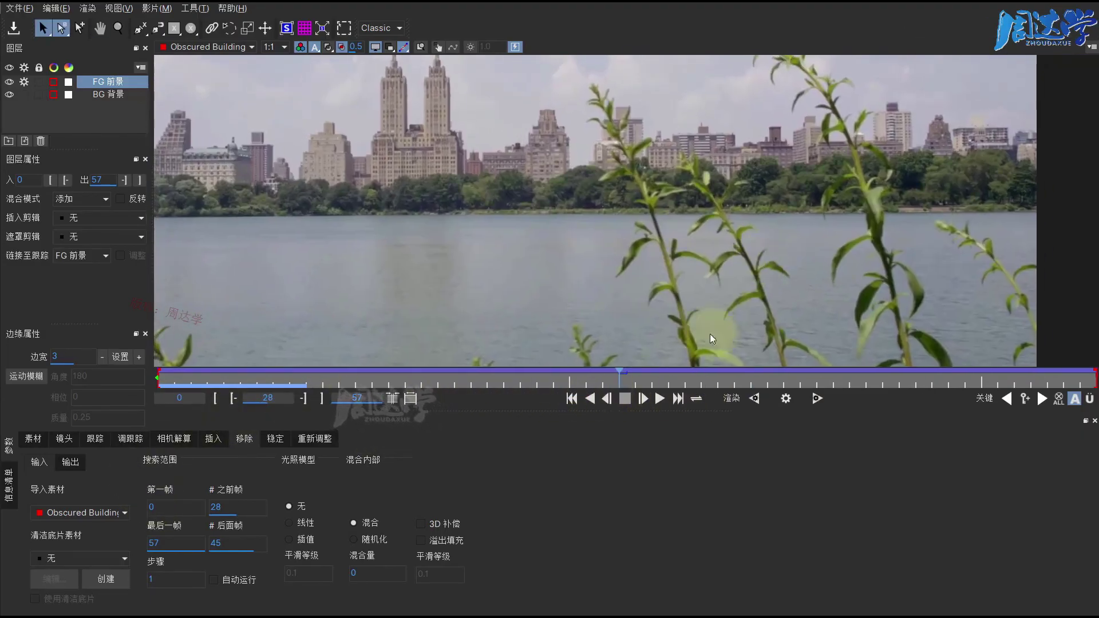